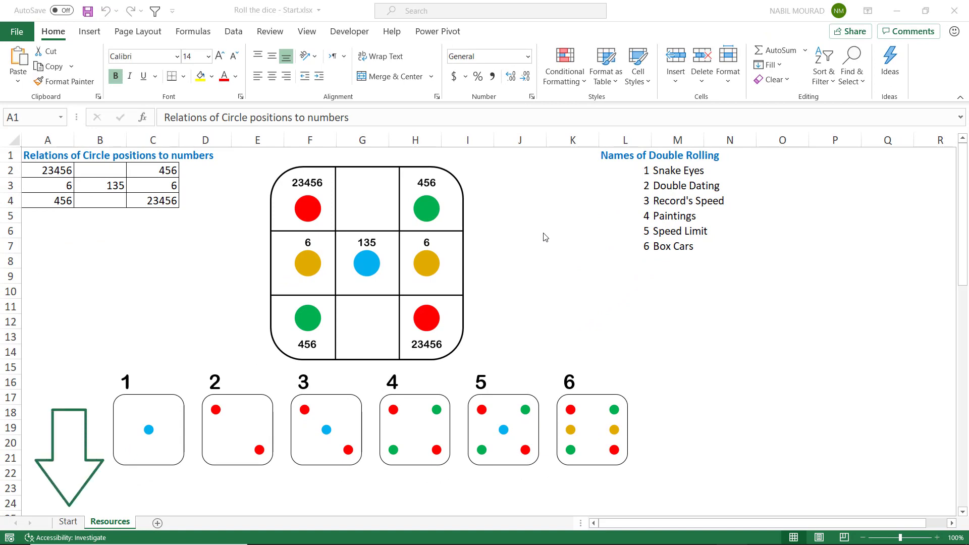
Switch to the Start sheet and check the height of rows 1 to 10
{"action": "left_click", "coordinate": [68, 522]}
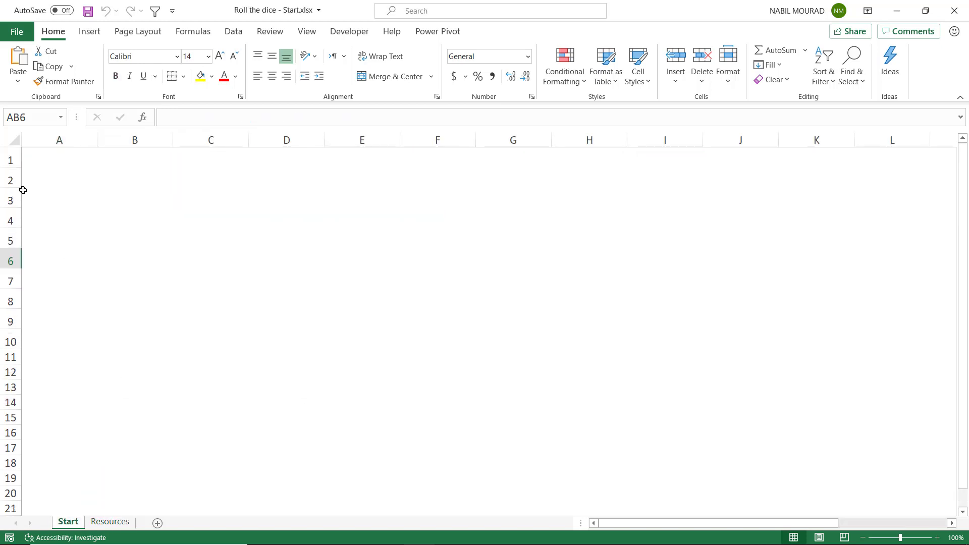
{"action": "left_click_drag", "start_coordinate": [10, 158], "coordinate": [6, 347]}
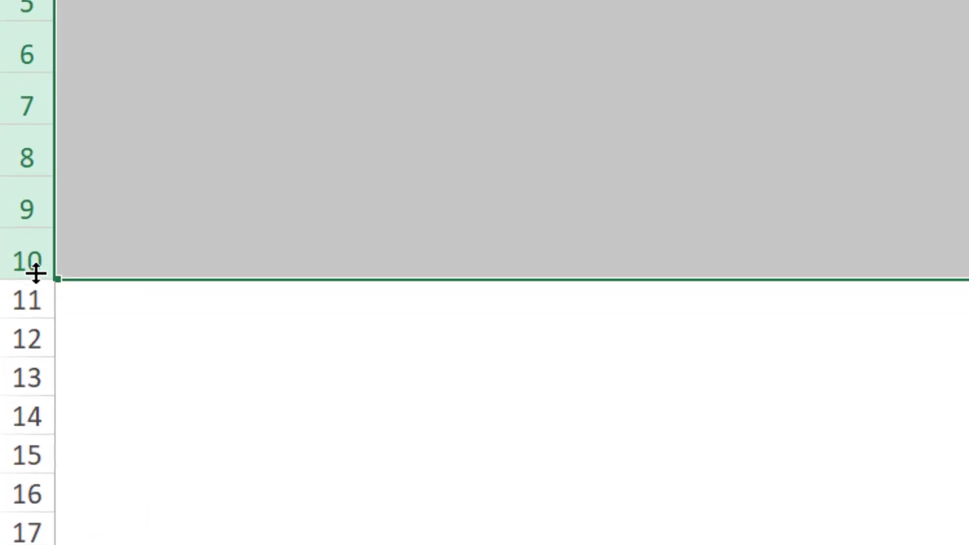
{"action": "left_click_drag", "start_coordinate": [36, 273], "coordinate": [36, 273]}
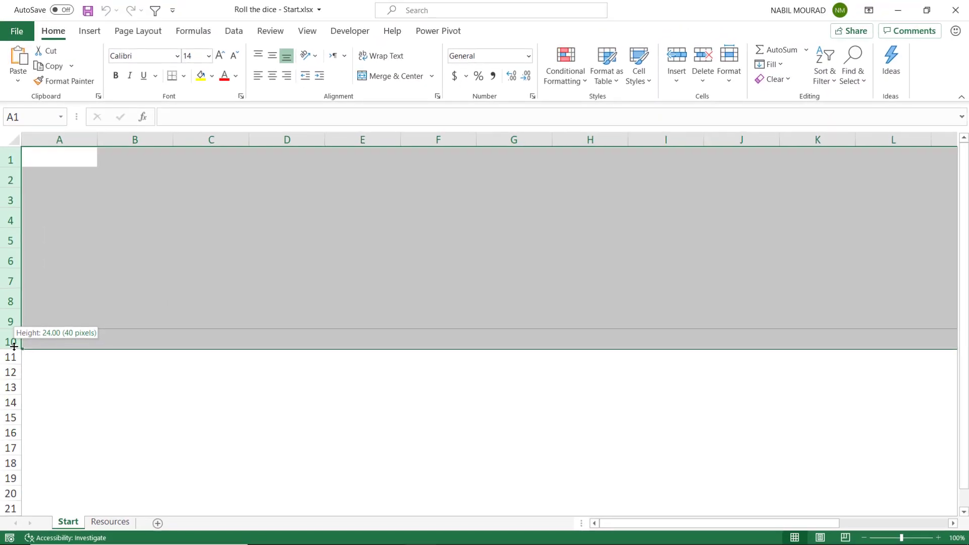
{"action": "left_click_drag", "start_coordinate": [14, 346], "coordinate": [14, 346]}
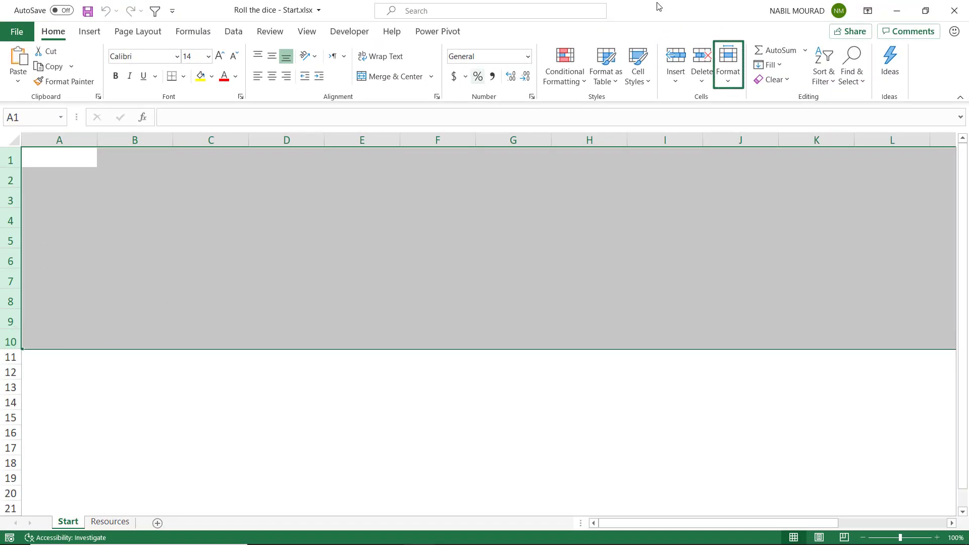
{"action": "left_click", "coordinate": [727, 63]}
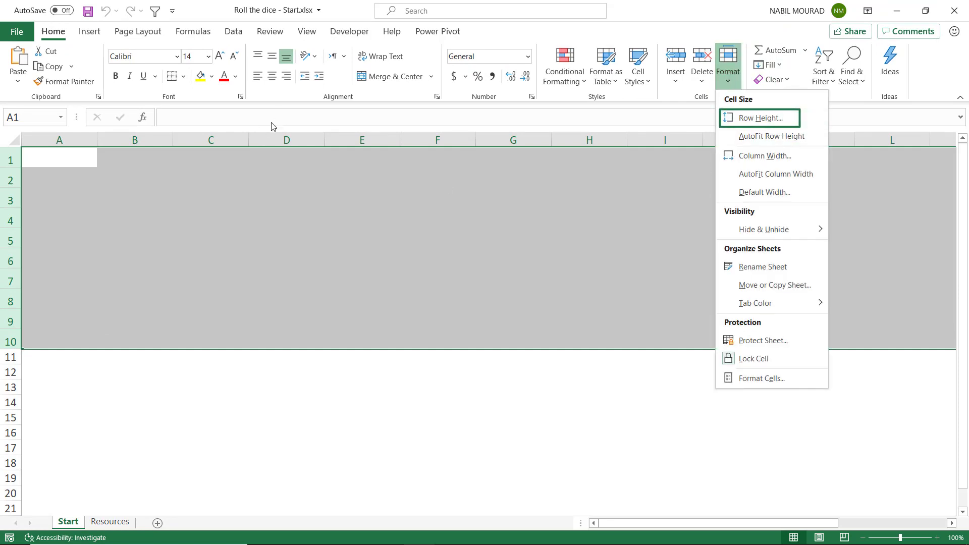
{"action": "left_click", "coordinate": [77, 135]}
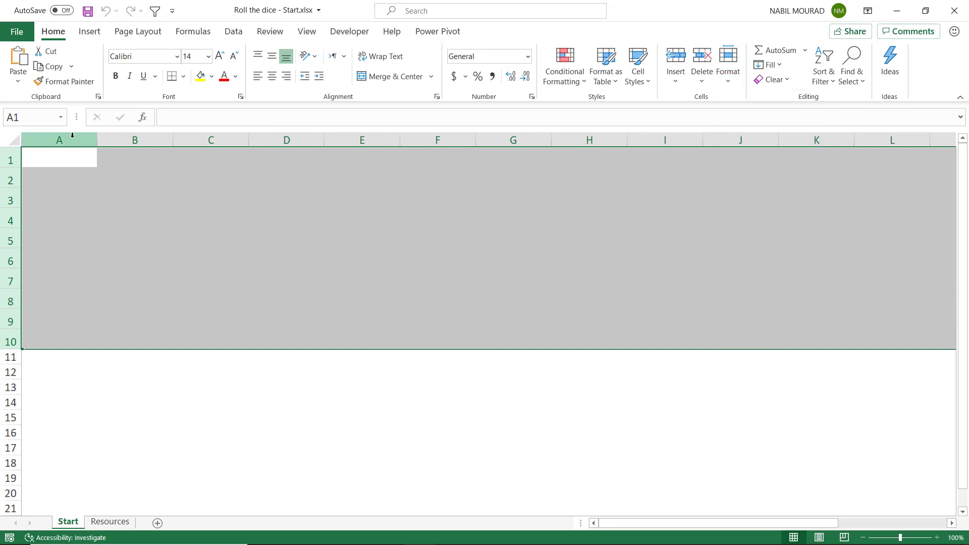
Check the width of columns A through P, and select columns Q through Z for the same check
{"action": "left_click", "coordinate": [72, 137]}
{"action": "left_click_drag", "start_coordinate": [72, 137], "coordinate": [777, 139]}
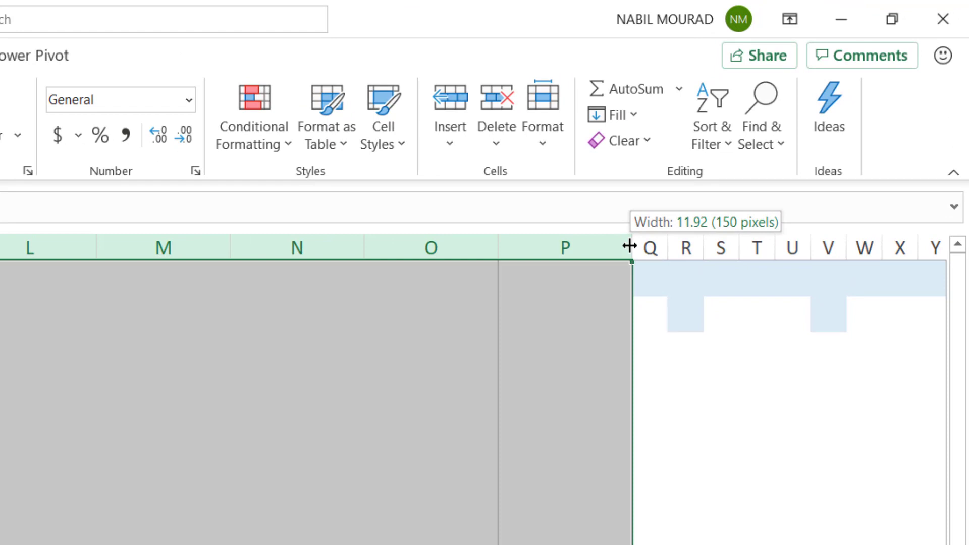
{"action": "left_click_drag", "start_coordinate": [629, 245], "coordinate": [629, 245]}
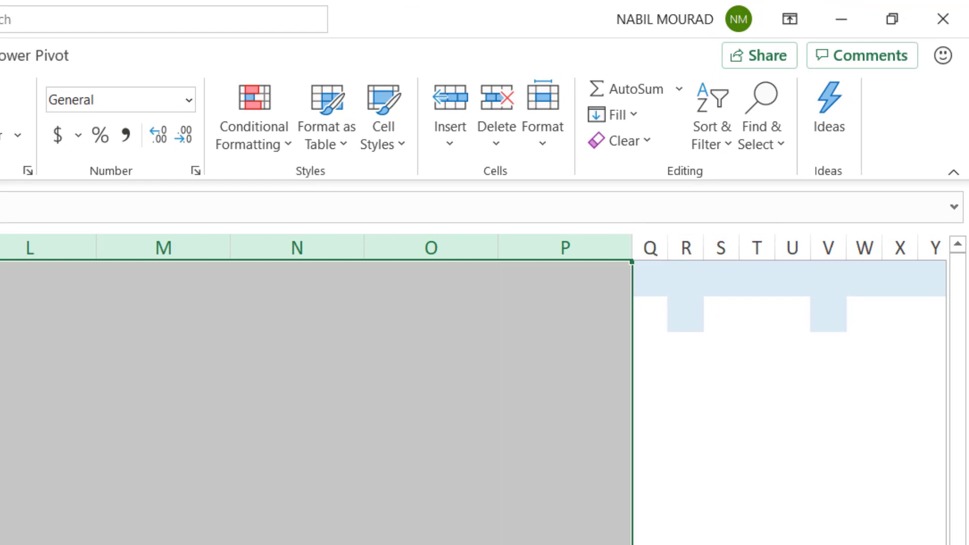
{"action": "scroll", "coordinate": [485, 388], "scroll_direction": "right", "scroll_amount": 5}
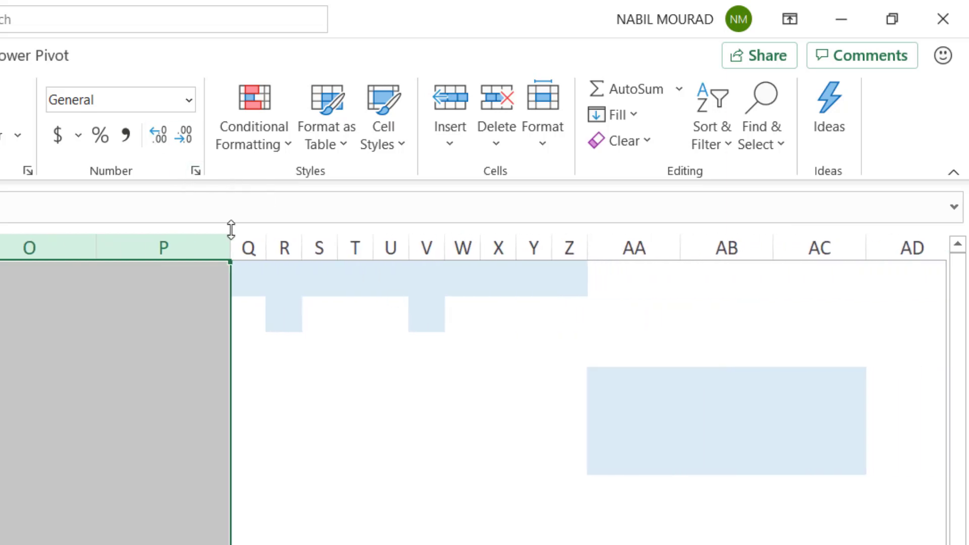
{"action": "left_click", "coordinate": [252, 240]}
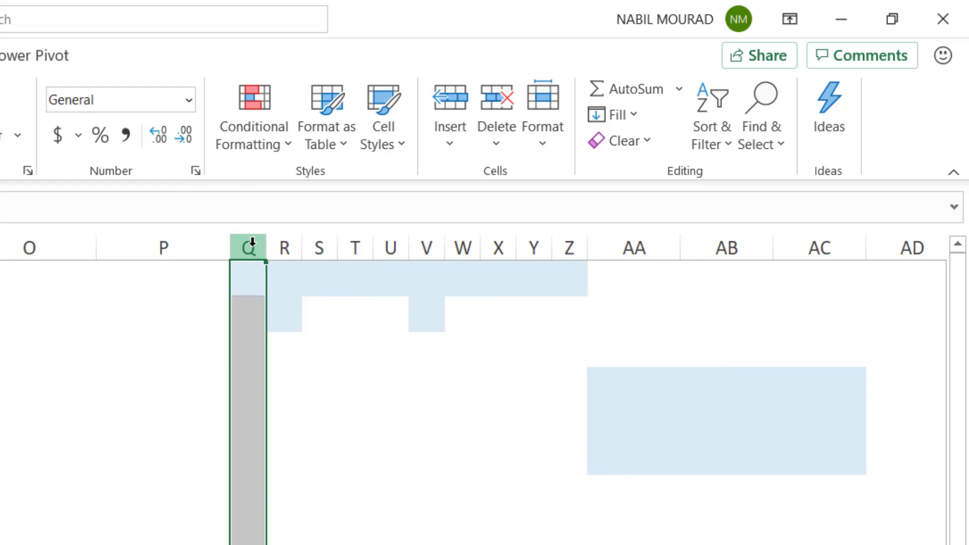
{"action": "left_click_drag", "start_coordinate": [252, 242], "coordinate": [590, 241]}
Enter 23456 in cells AA4 and AC6 together
{"action": "left_click", "coordinate": [713, 402]}
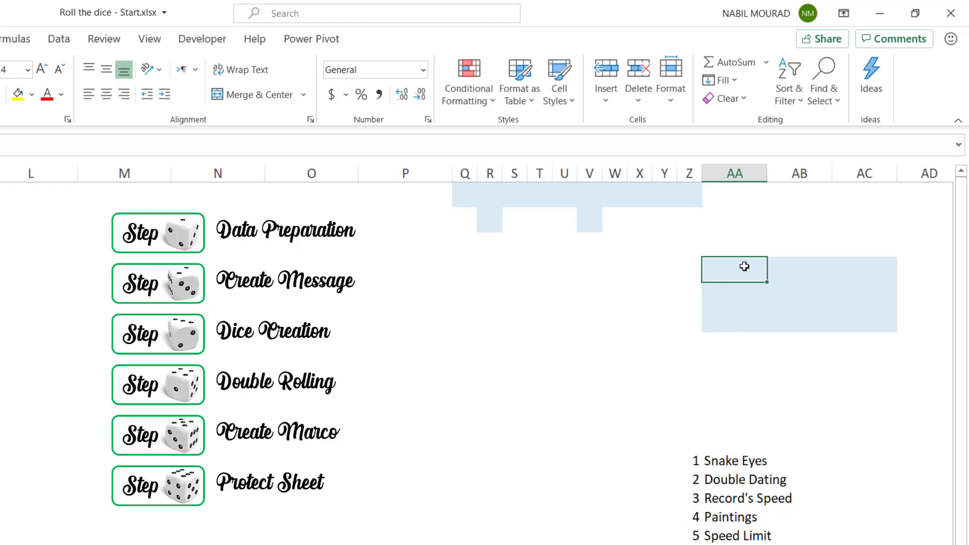
{"action": "left_click", "coordinate": [864, 319], "text": "ctrl"}
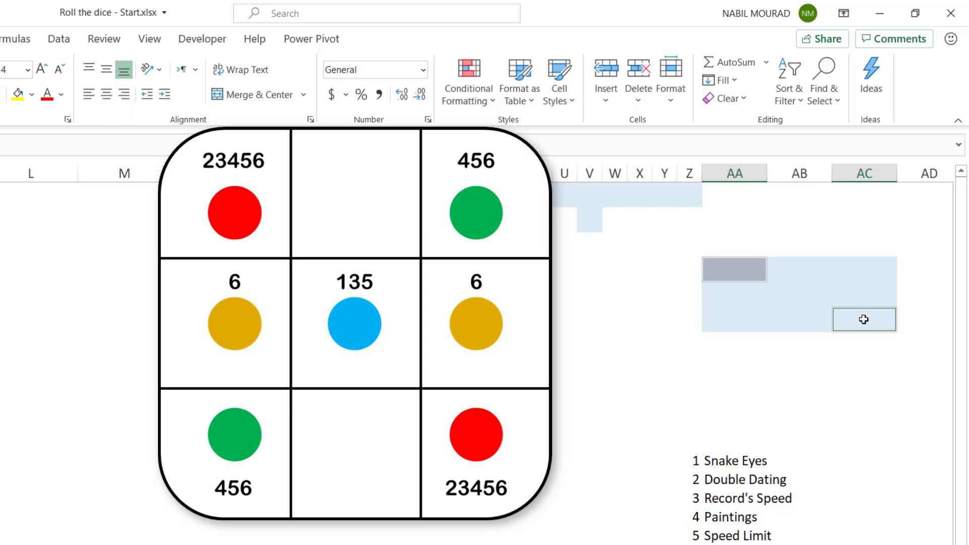
{"action": "type", "text": "234"}
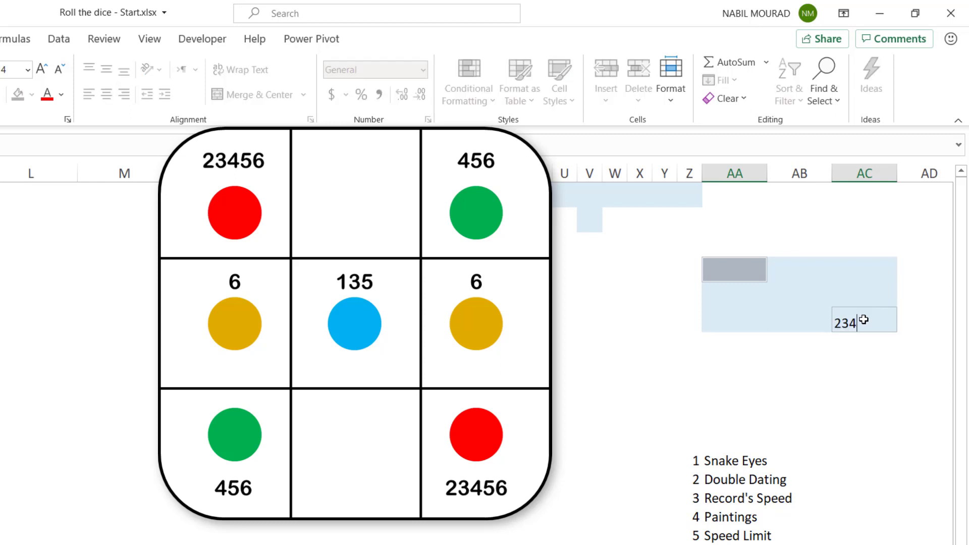
{"action": "type", "text": "56"}
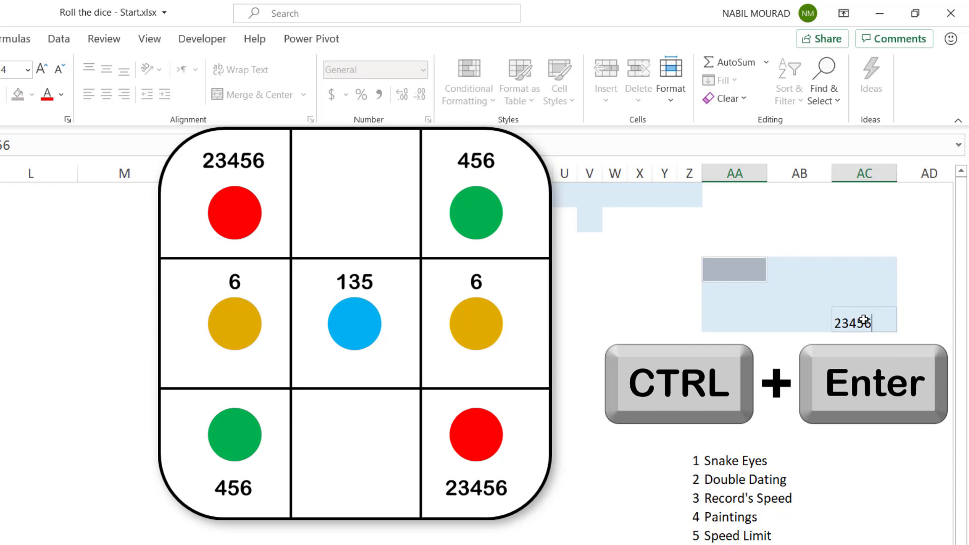
{"action": "key", "text": "ctrl+Return"}
Enter 456 in the opposite corner cells AC4 and AA6 together
{"action": "left_click", "coordinate": [872, 279]}
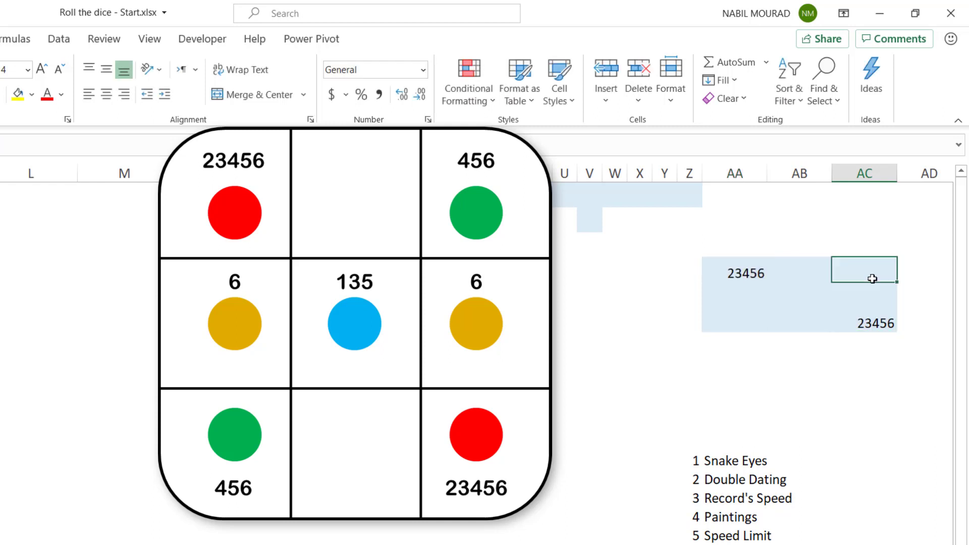
{"action": "left_click", "coordinate": [735, 323], "text": "ctrl"}
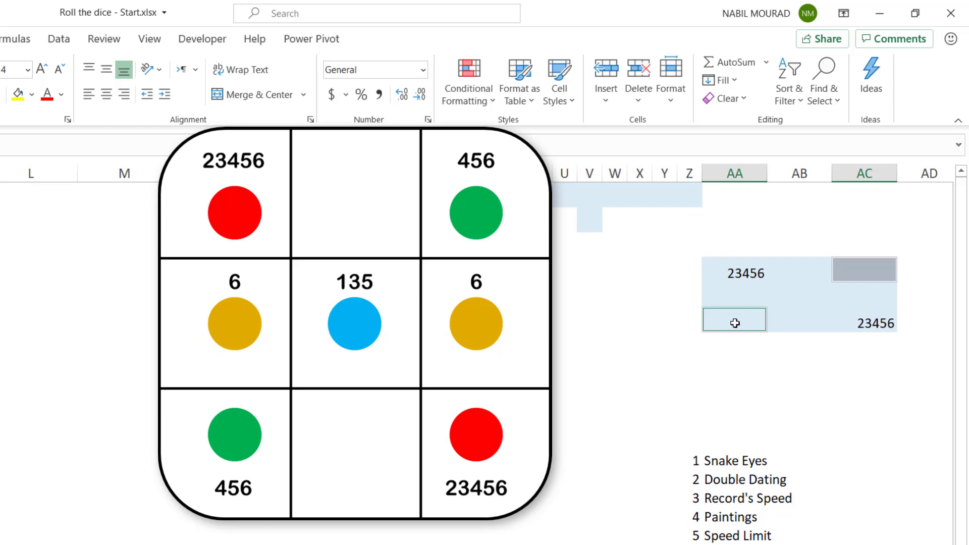
{"action": "type", "text": "456"}
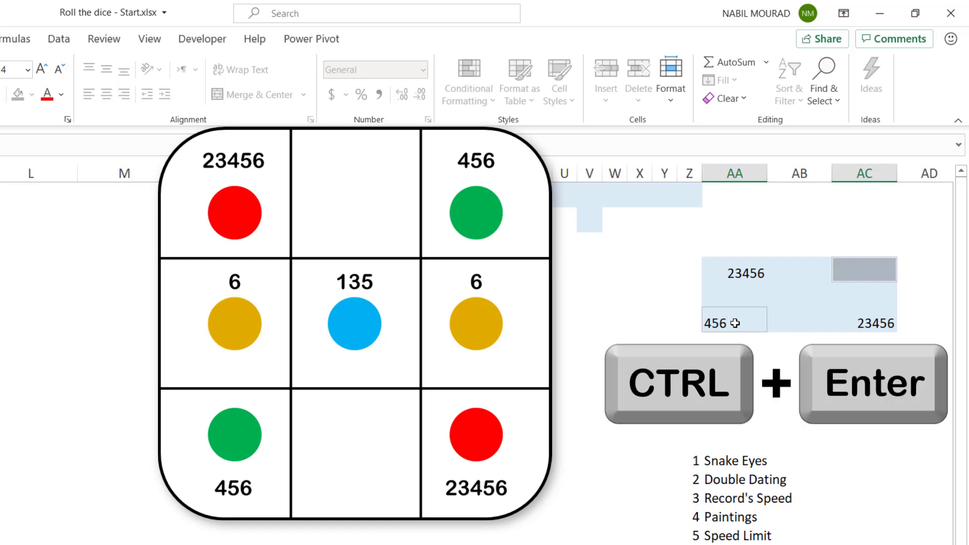
{"action": "key", "text": "ctrl+Return"}
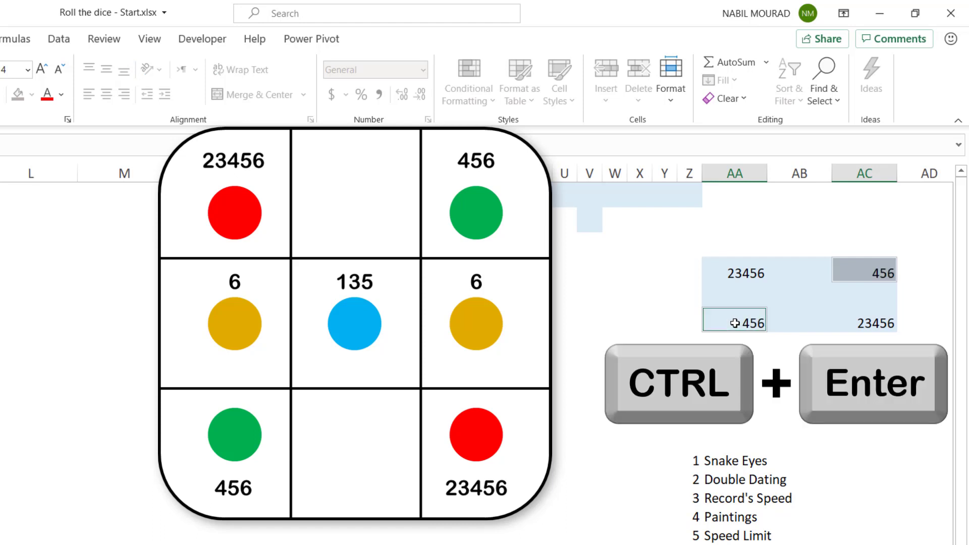
Fill the middle row of the shaded grid with 6 in AA5 and AC5, and 135 in AB5
{"action": "left_click", "coordinate": [734, 294]}
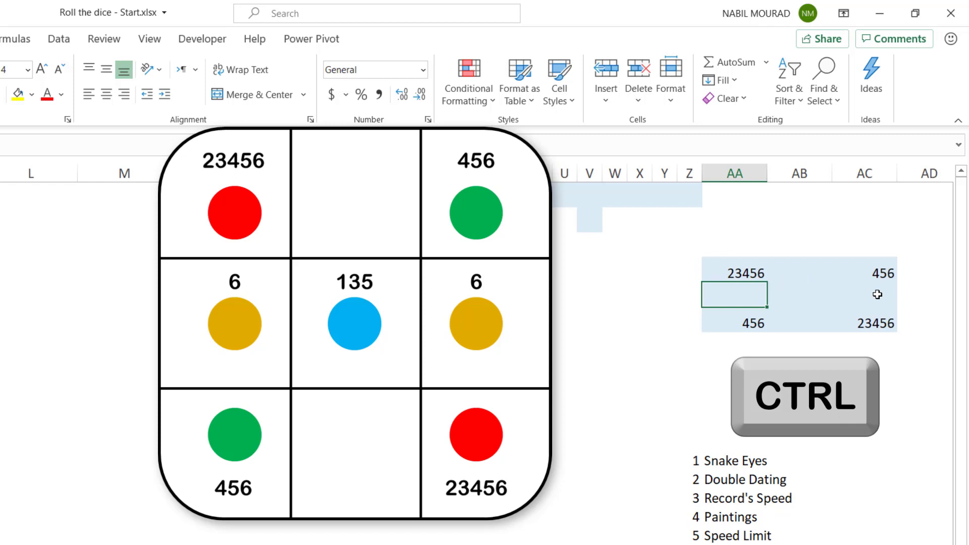
{"action": "left_click", "coordinate": [877, 294], "text": "ctrl"}
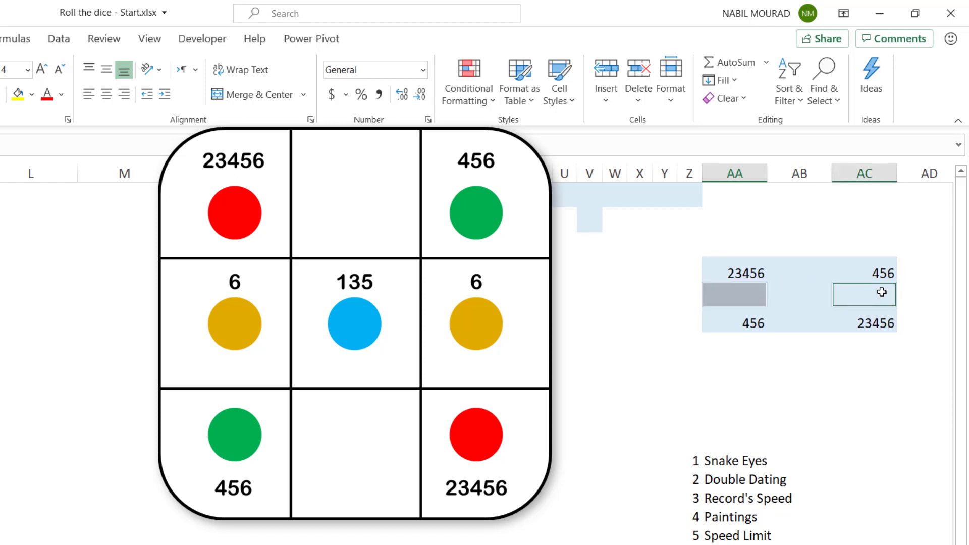
{"action": "type", "text": "6"}
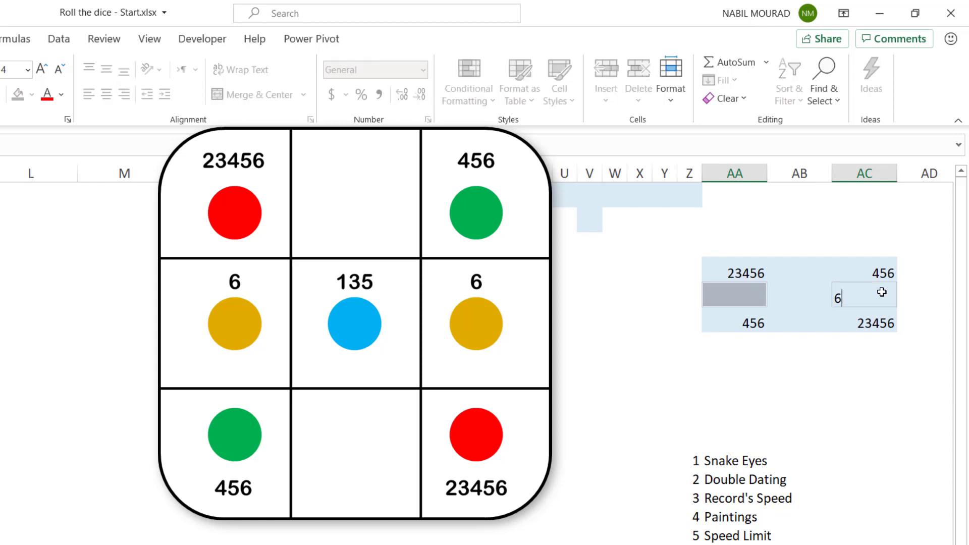
{"action": "key", "text": "ctrl+Return"}
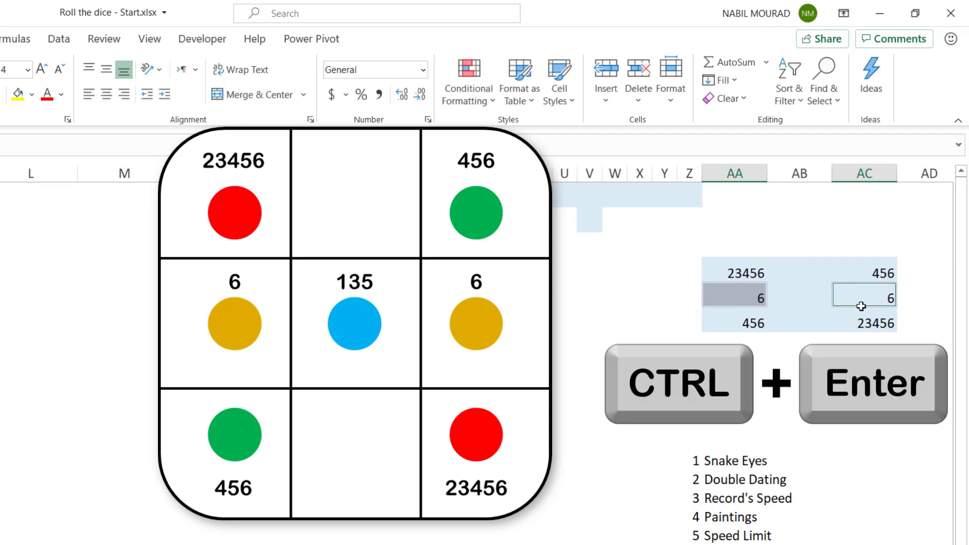
{"action": "left_click", "coordinate": [804, 297]}
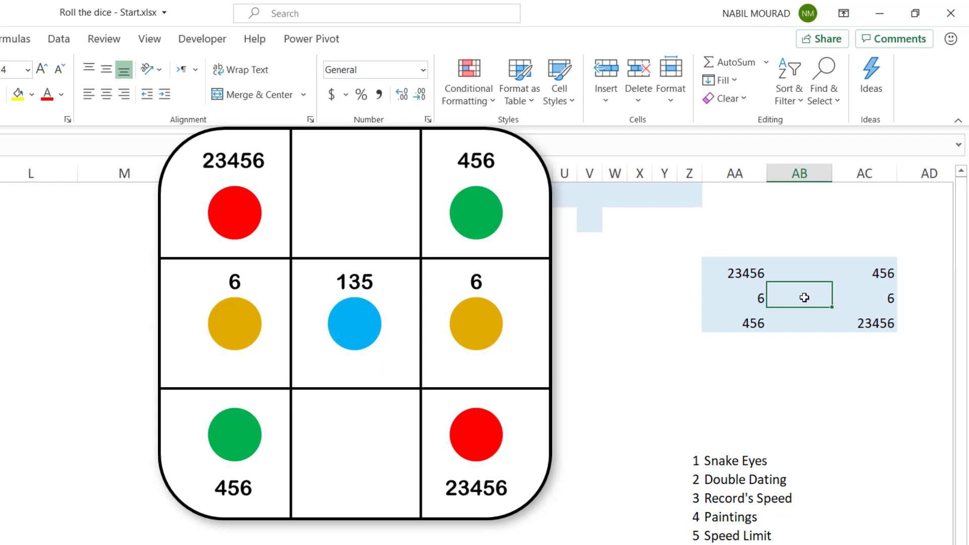
{"action": "type", "text": "135"}
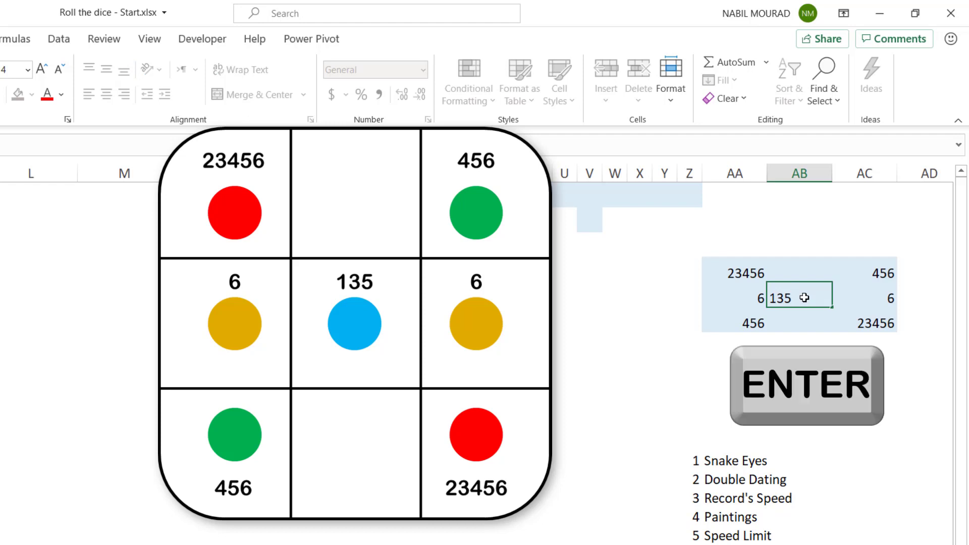
{"action": "key", "text": "Return"}
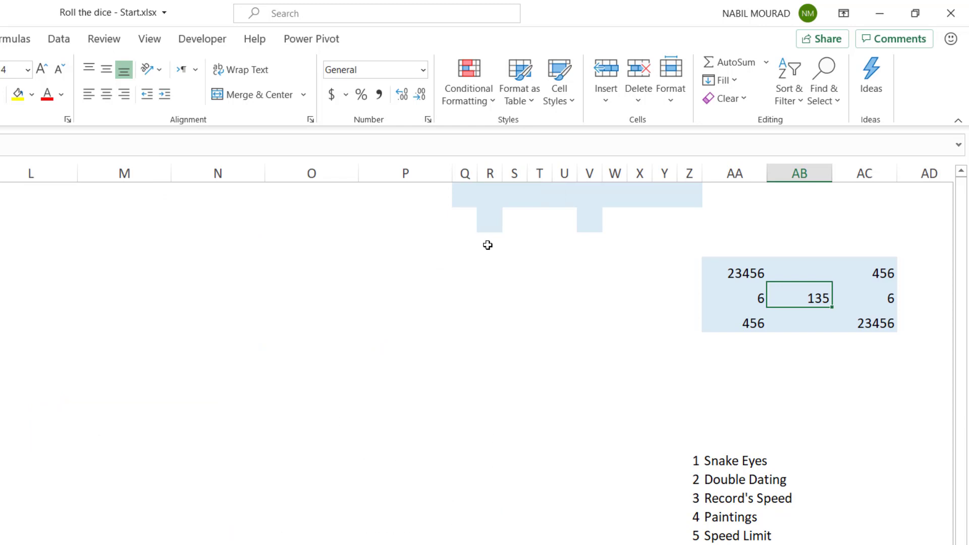
Enter the formula =RANDBETWEEN(1,6) in cells R3 and V3 together
{"action": "left_click", "coordinate": [492, 245]}
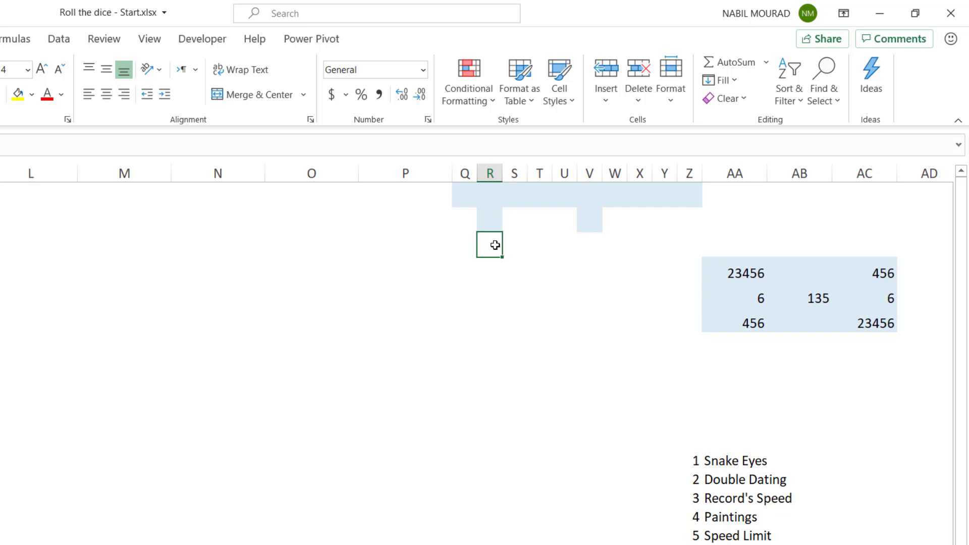
{"action": "left_click", "coordinate": [591, 242]}
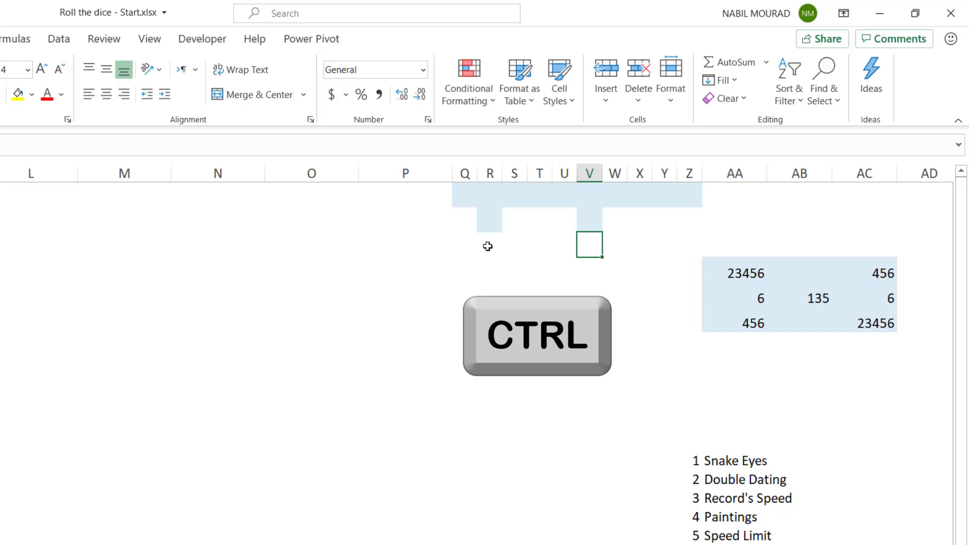
{"action": "left_click", "coordinate": [487, 246], "text": "ctrl"}
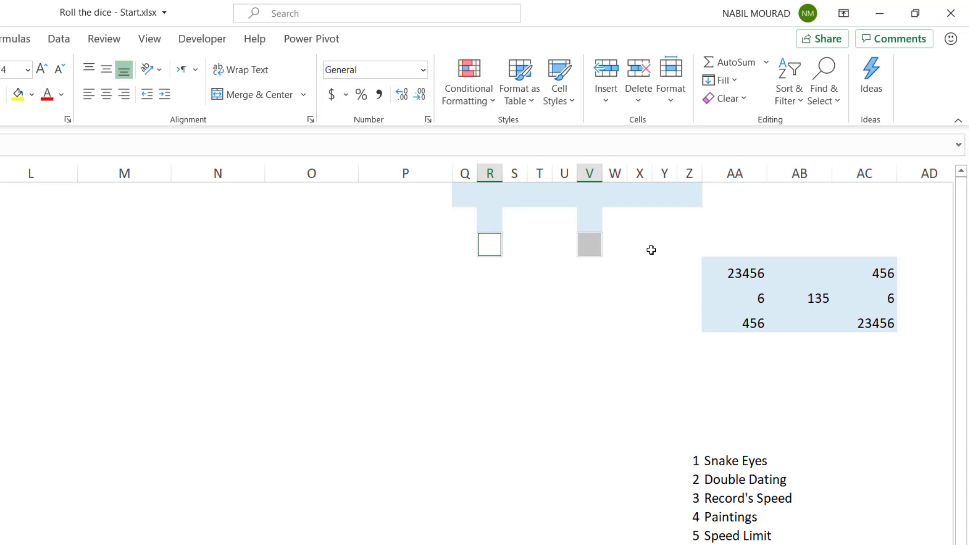
{"action": "type", "text": "=ran"}
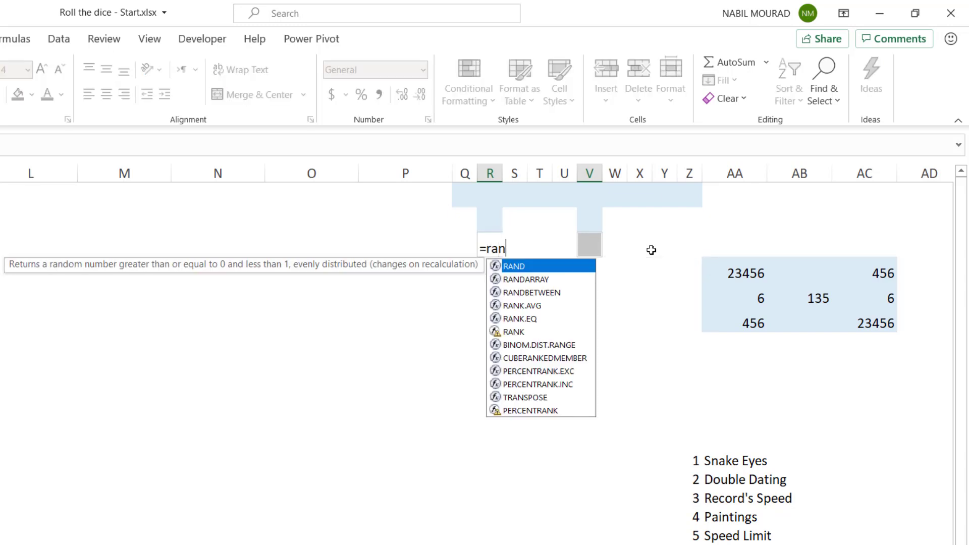
{"action": "type", "text": "db"}
{"action": "key", "text": "Tab"}
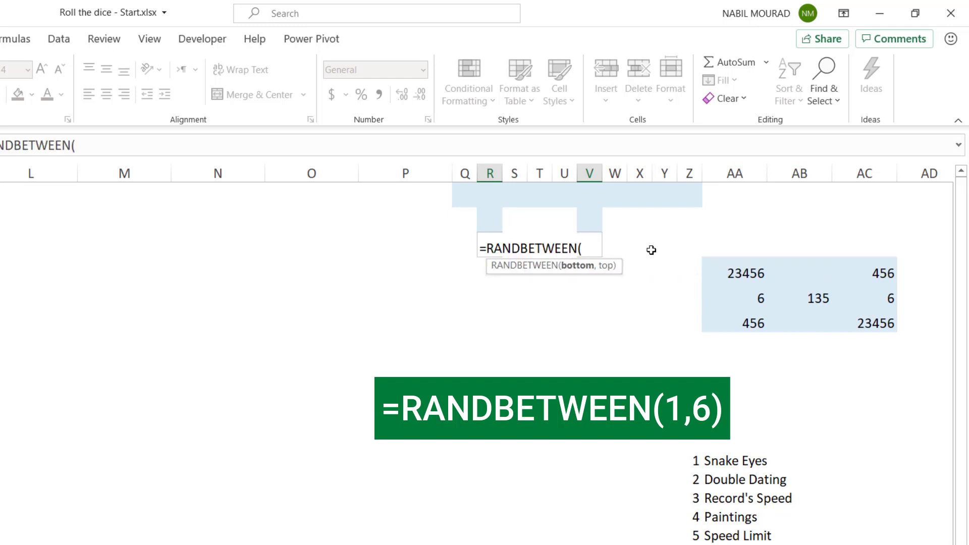
{"action": "type", "text": "1,6"}
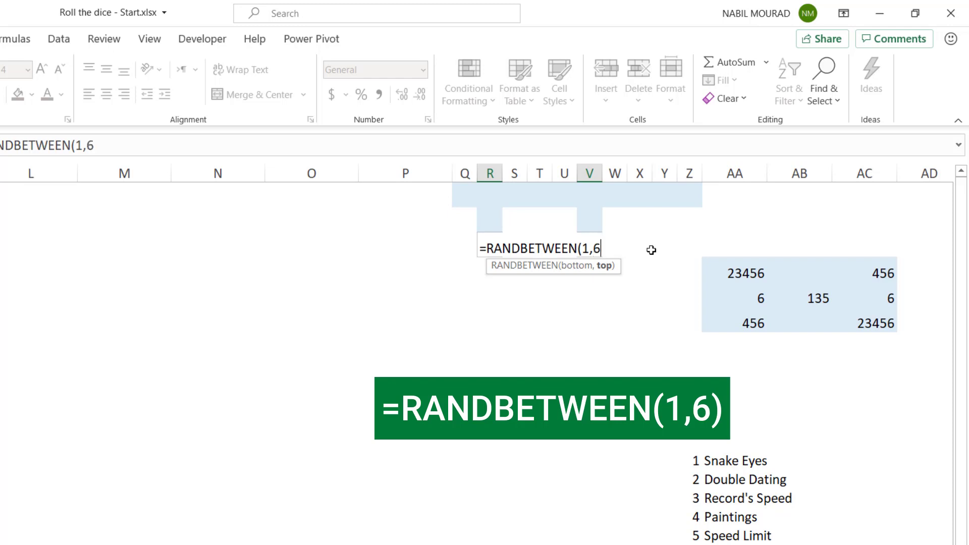
{"action": "type", "text": ")"}
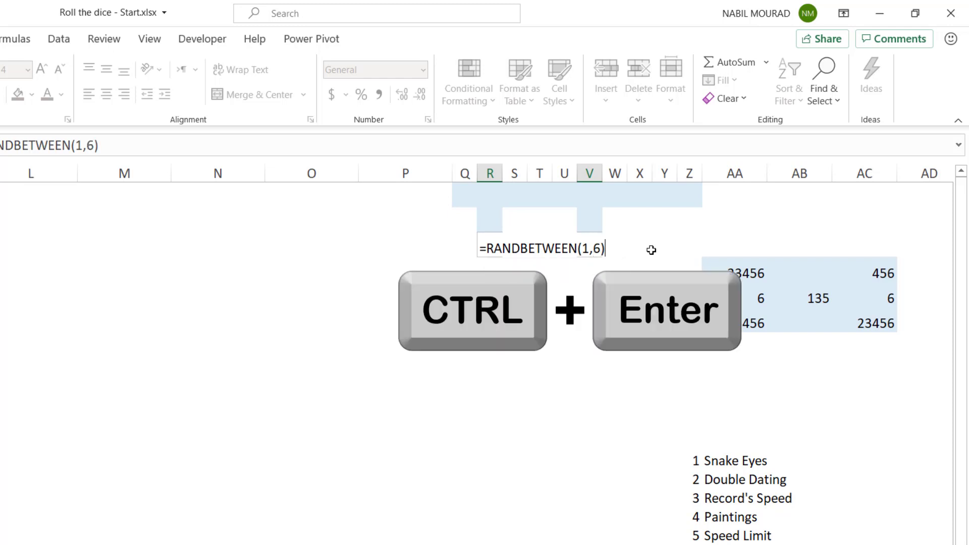
{"action": "key", "text": "ctrl+Return"}
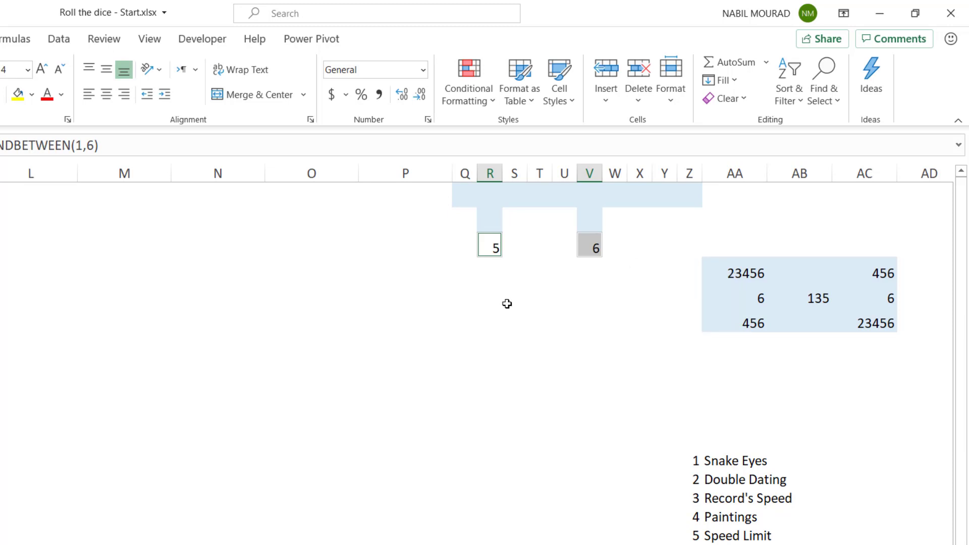
Recalculate the sheet several times to test the random numbers in R3 and V3
{"action": "key", "text": "F9"}
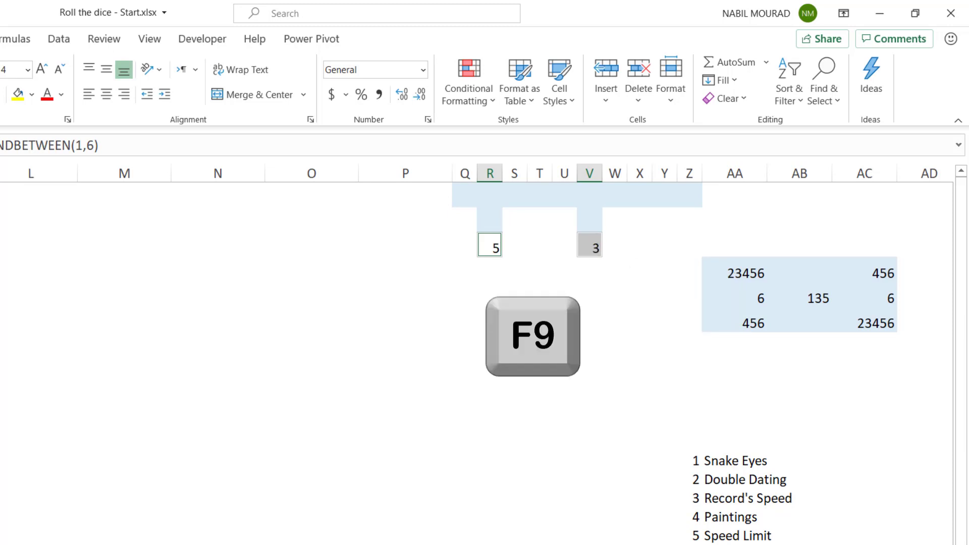
{"action": "key", "text": "F9"}
{"action": "key", "text": "F9"}
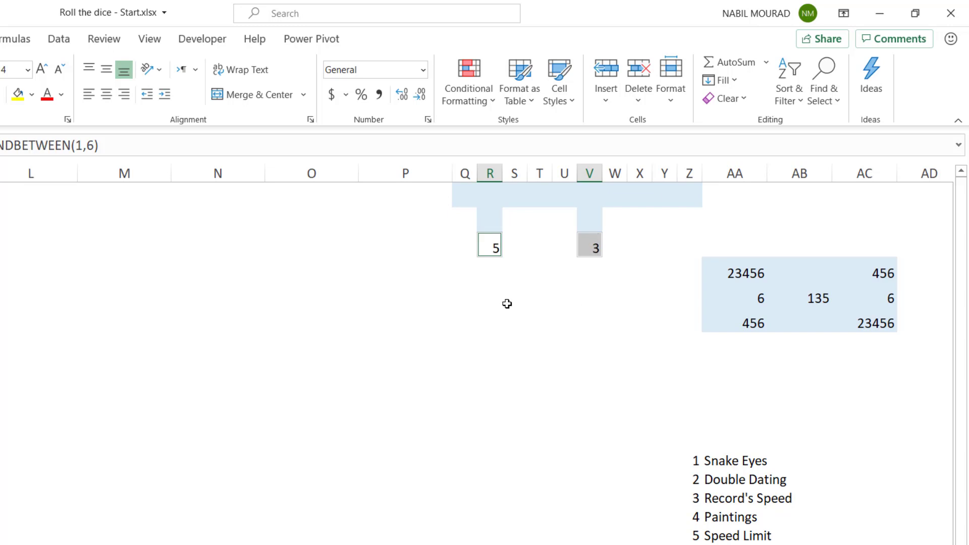
Enter the formula =SEARCH($R$3,AA4) in all cells of the range R4:T6 together
{"action": "key", "text": "F9"}
{"action": "left_click_drag", "start_coordinate": [499, 279], "coordinate": [534, 307]}
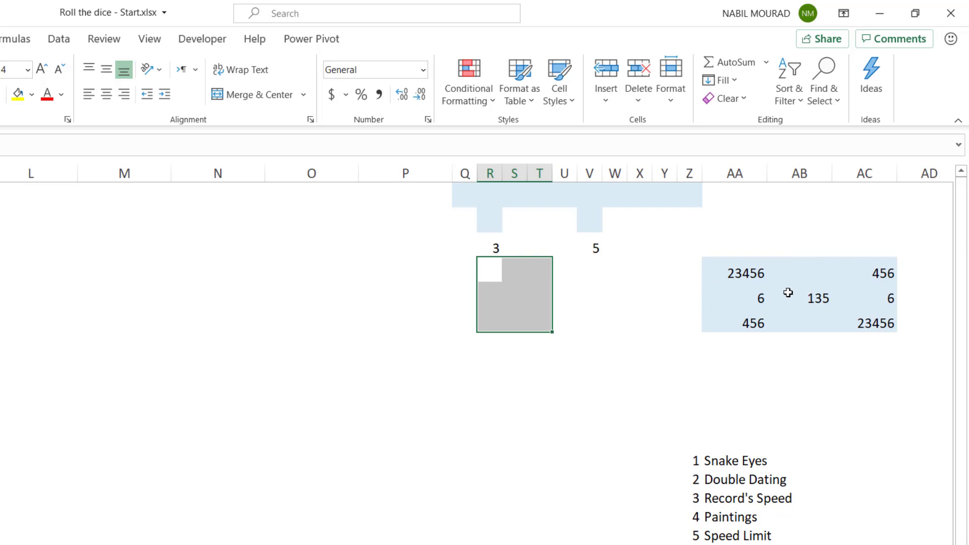
{"action": "type", "text": "=sear"}
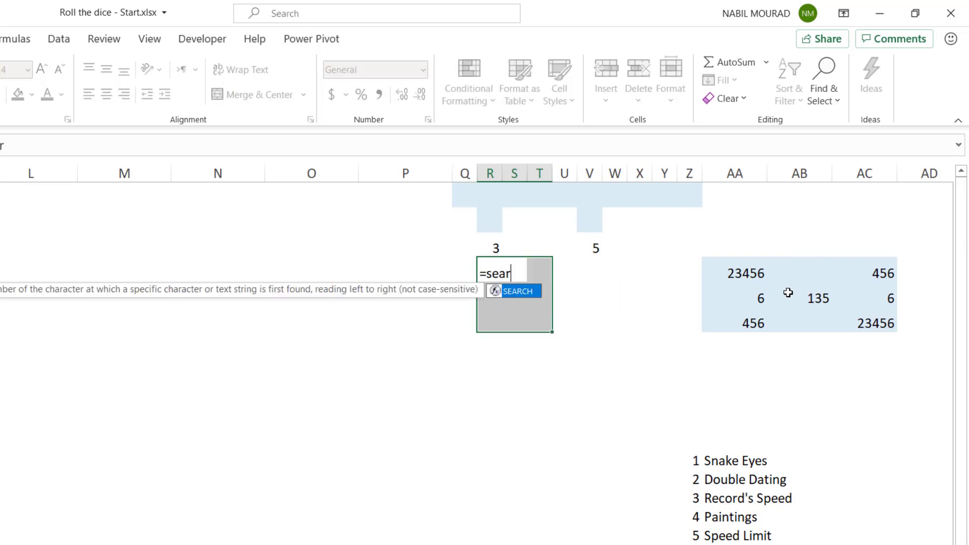
{"action": "type", "text": "ch"}
{"action": "key", "text": "Tab"}
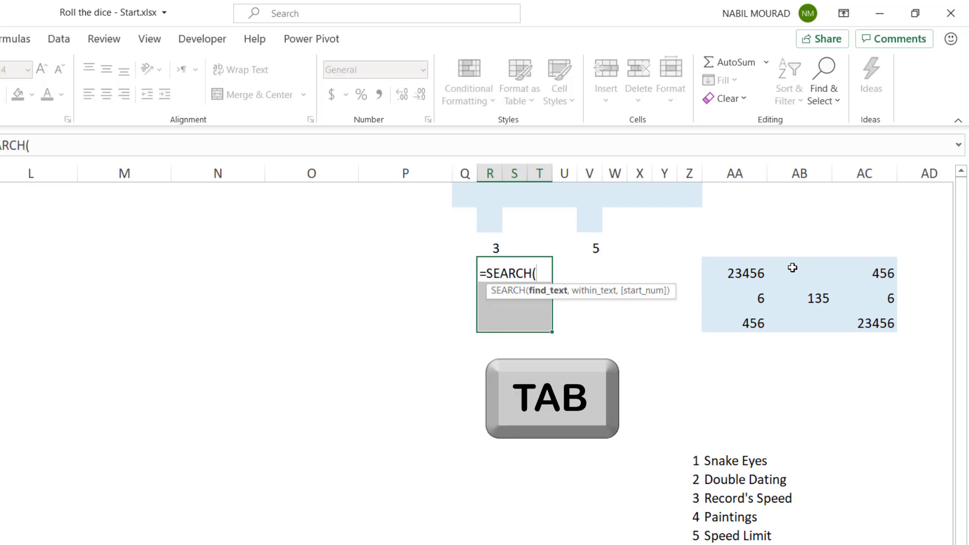
{"action": "left_click", "coordinate": [492, 244]}
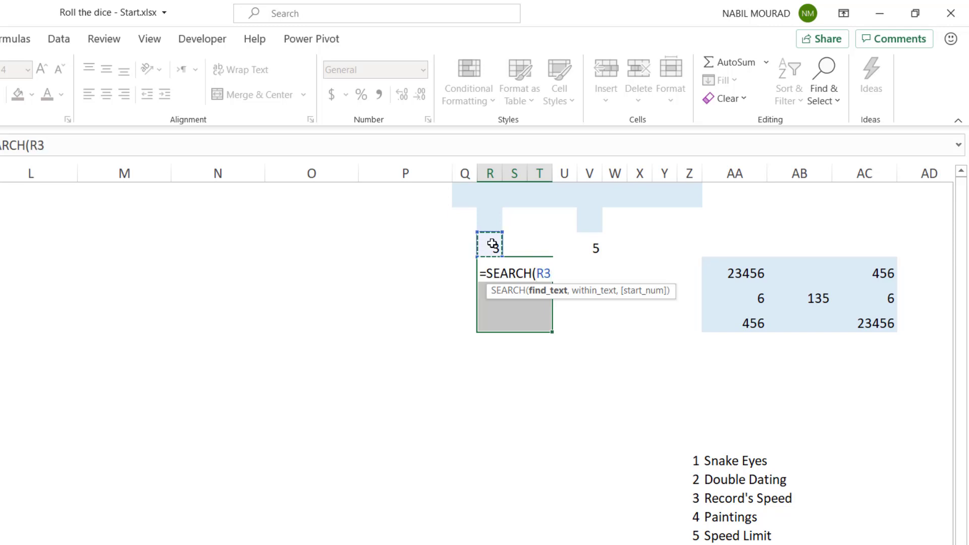
{"action": "key", "text": "F4"}
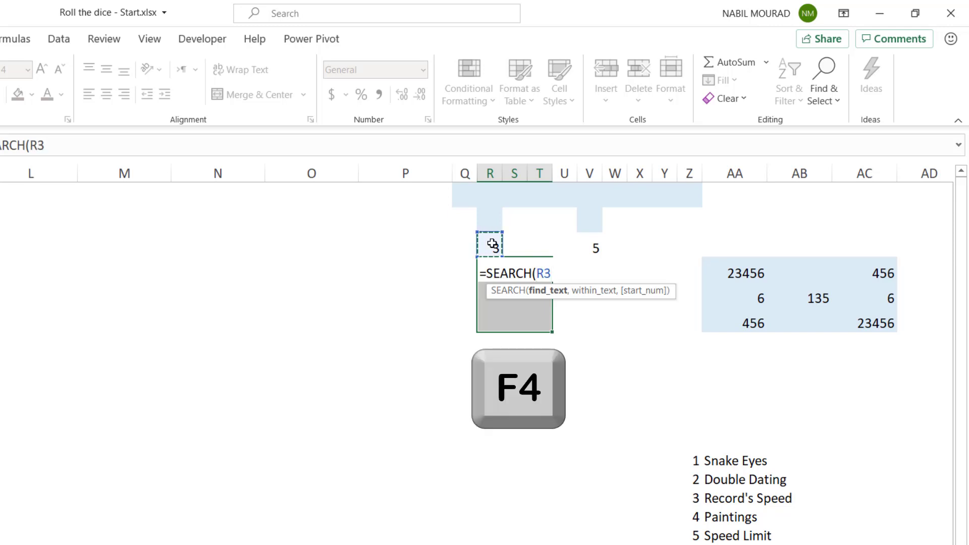
{"action": "key", "text": "F4"}
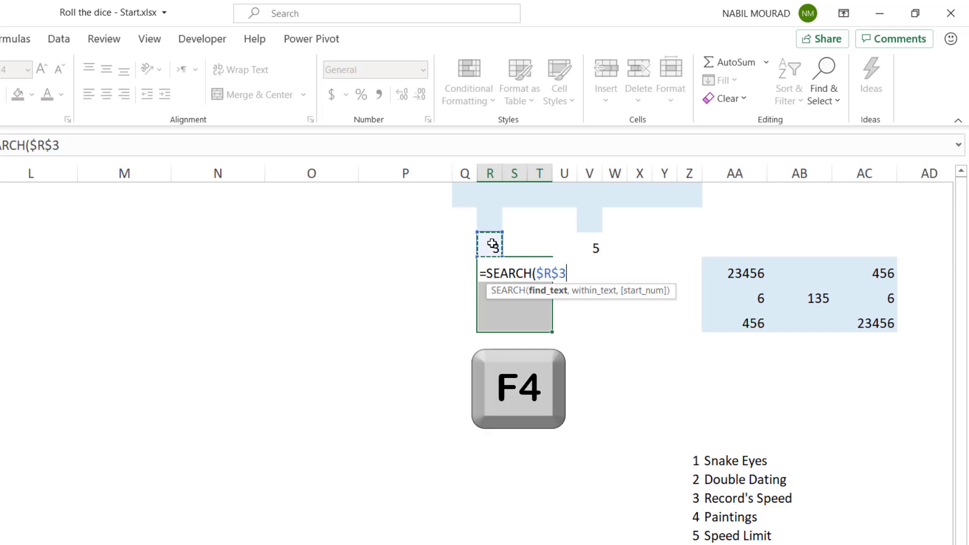
{"action": "type", "text": ","}
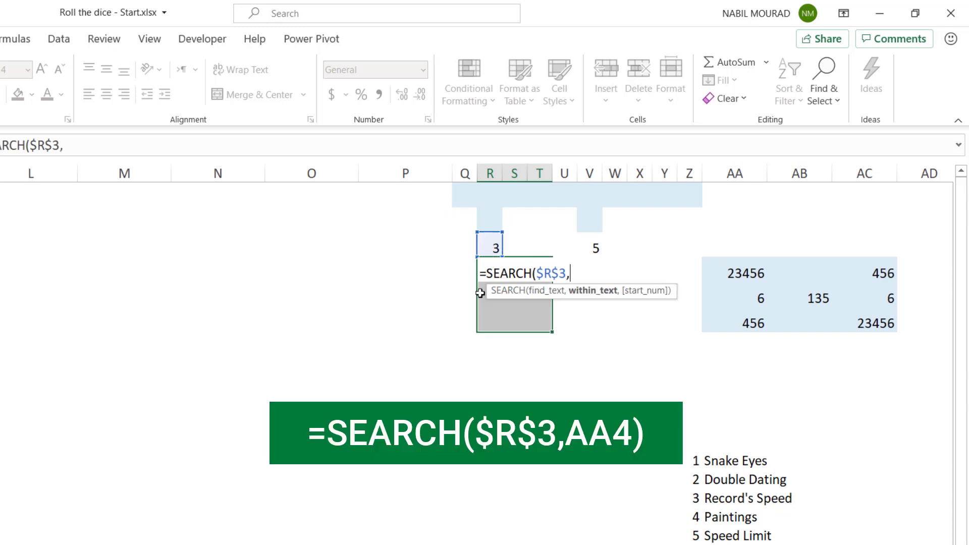
{"action": "left_click", "coordinate": [729, 271]}
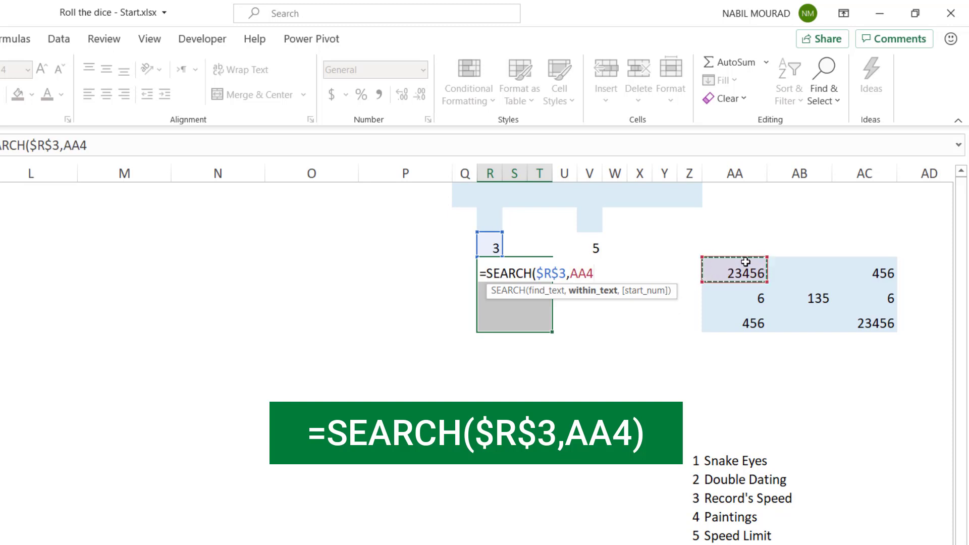
{"action": "type", "text": ")"}
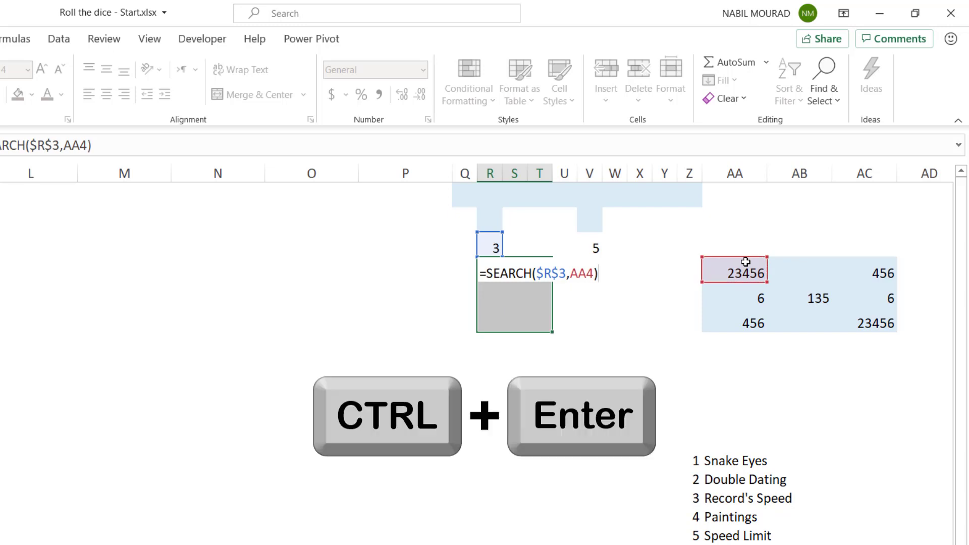
{"action": "key", "text": "ctrl+Return"}
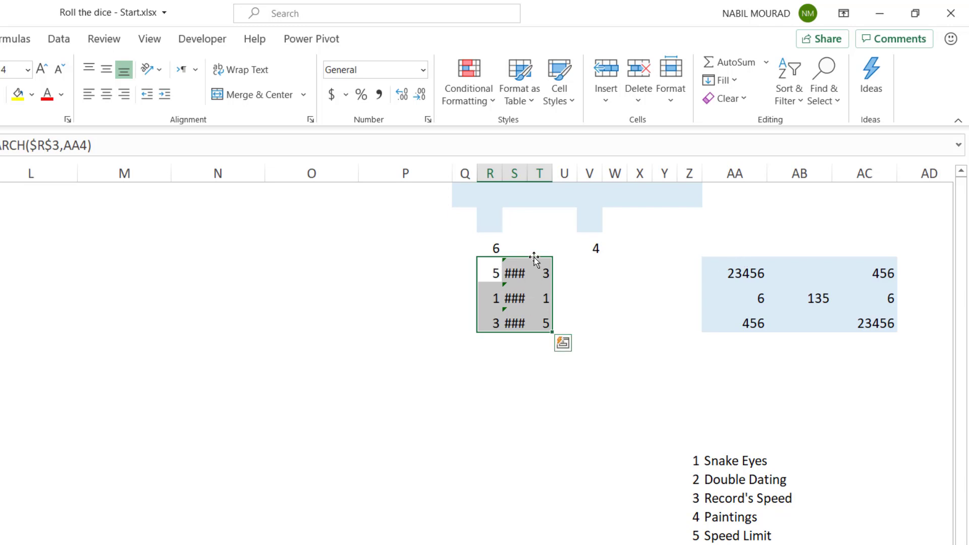
Widen column S to read its formula results in full, and undo the widening
{"action": "left_click", "coordinate": [514, 173]}
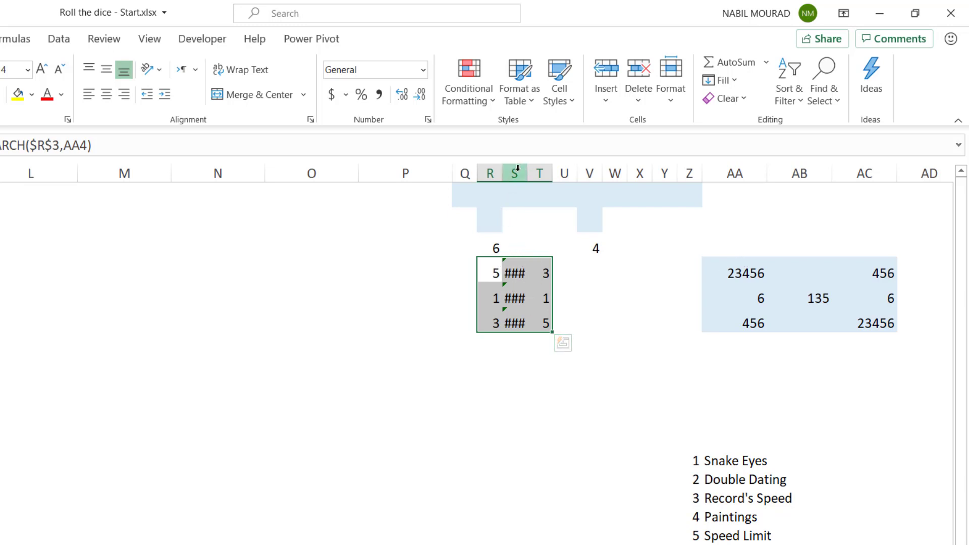
{"action": "left_click_drag", "start_coordinate": [527, 173], "coordinate": [564, 176]}
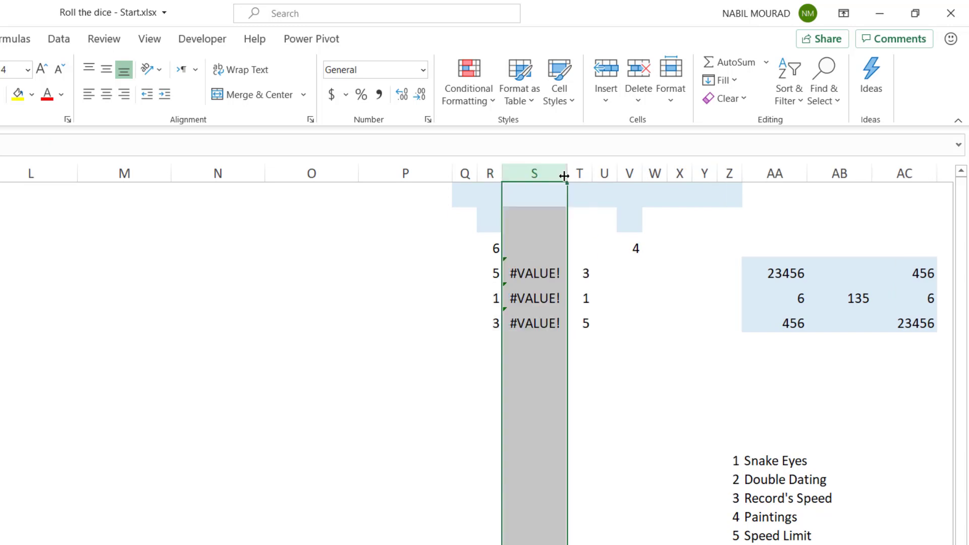
{"action": "key", "text": "ctrl+z"}
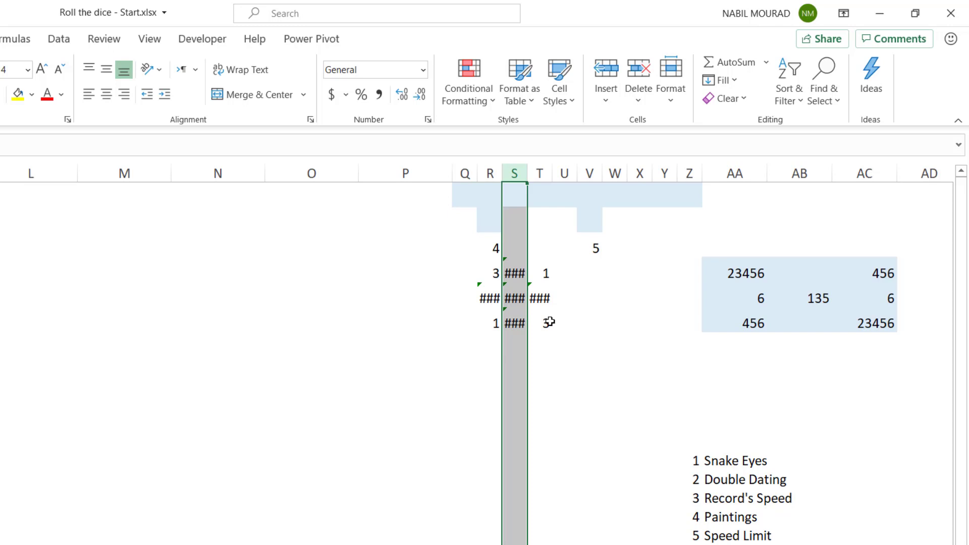
Wrap the formula across R4:T6 in ISNUMBER so it reads =ISNUMBER(SEARCH($R$3,AA4))
{"action": "left_click_drag", "start_coordinate": [488, 275], "coordinate": [548, 327]}
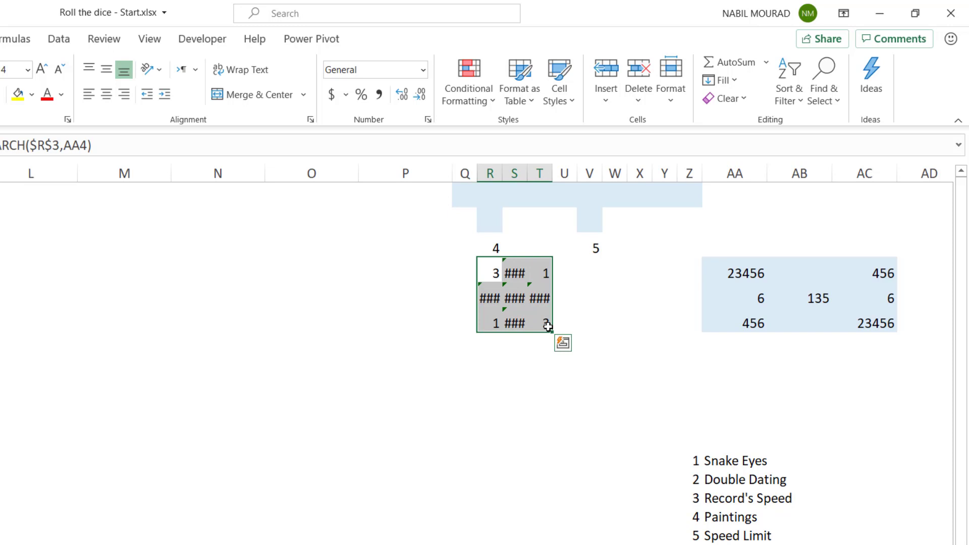
{"action": "key", "text": "F2"}
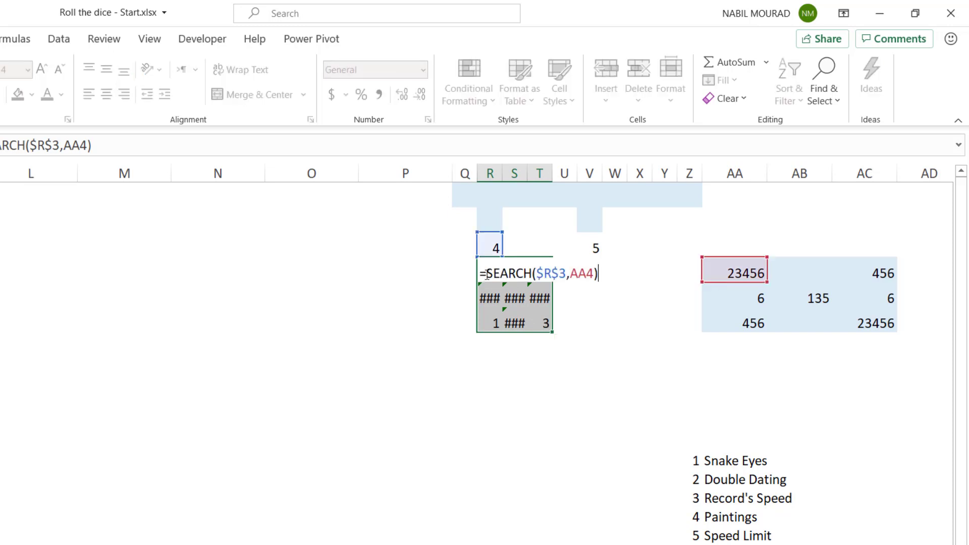
{"action": "left_click", "coordinate": [483, 272]}
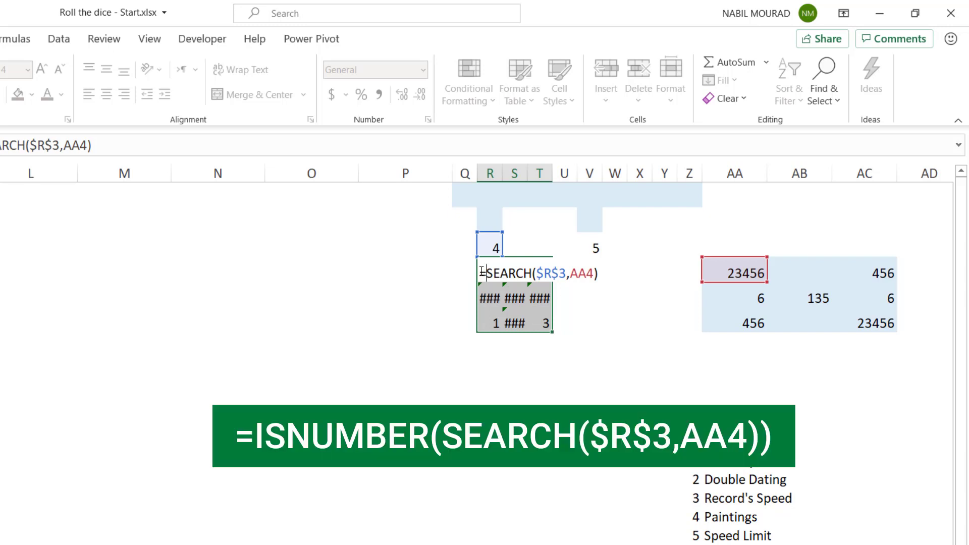
{"action": "type", "text": "isnum"}
{"action": "key", "text": "Tab"}
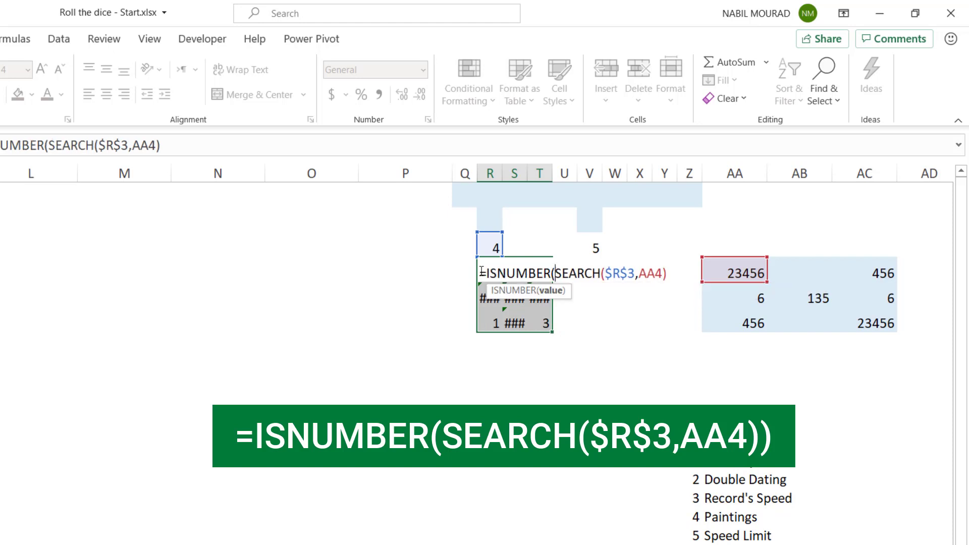
{"action": "left_click", "coordinate": [673, 275], "text": "shift"}
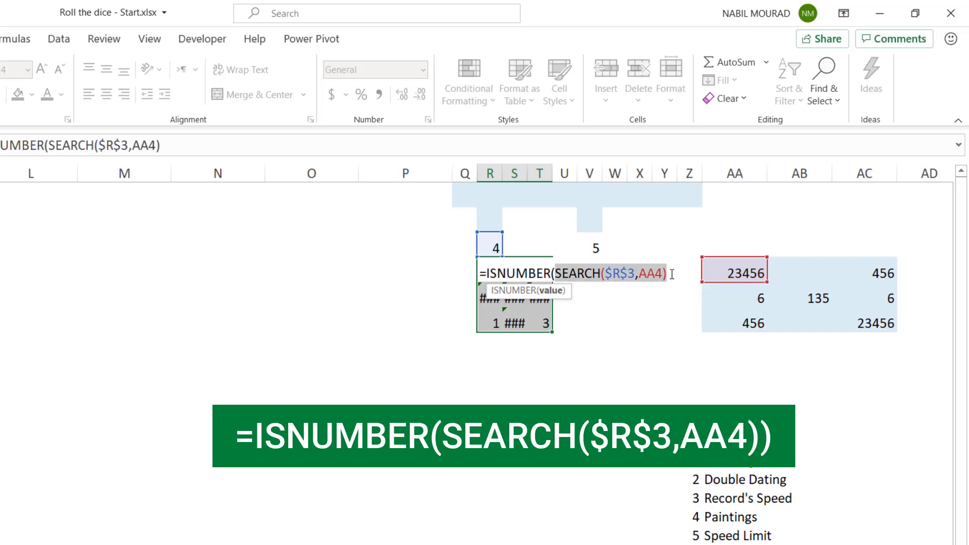
{"action": "key", "text": "End"}
{"action": "type", "text": ")"}
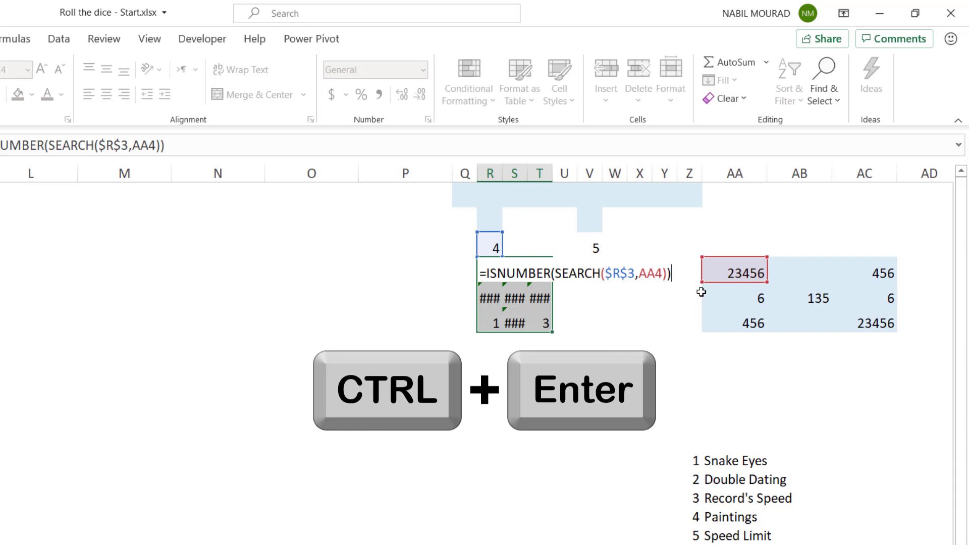
{"action": "key", "text": "ctrl+Return"}
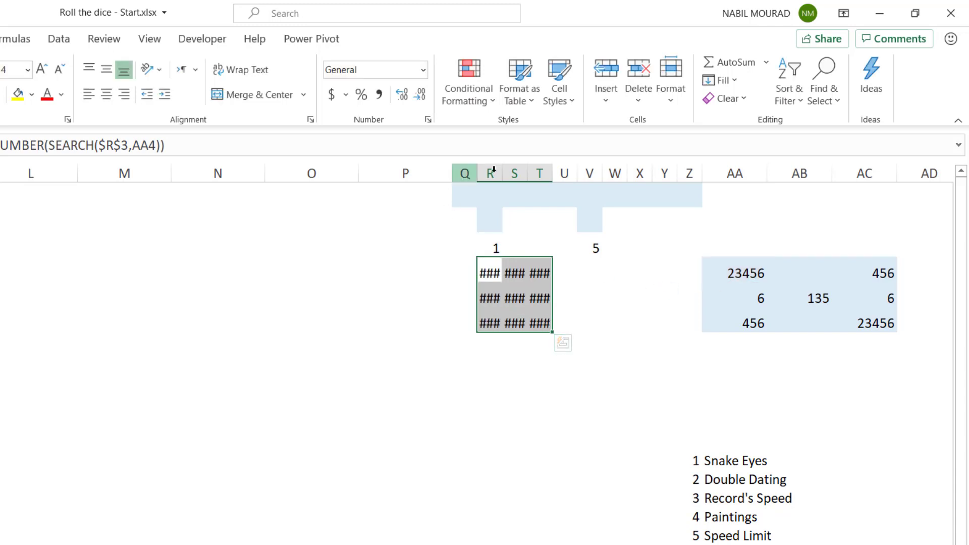
Widen columns R to T to read the logical results, and undo the width change
{"action": "left_click_drag", "start_coordinate": [490, 172], "coordinate": [570, 174]}
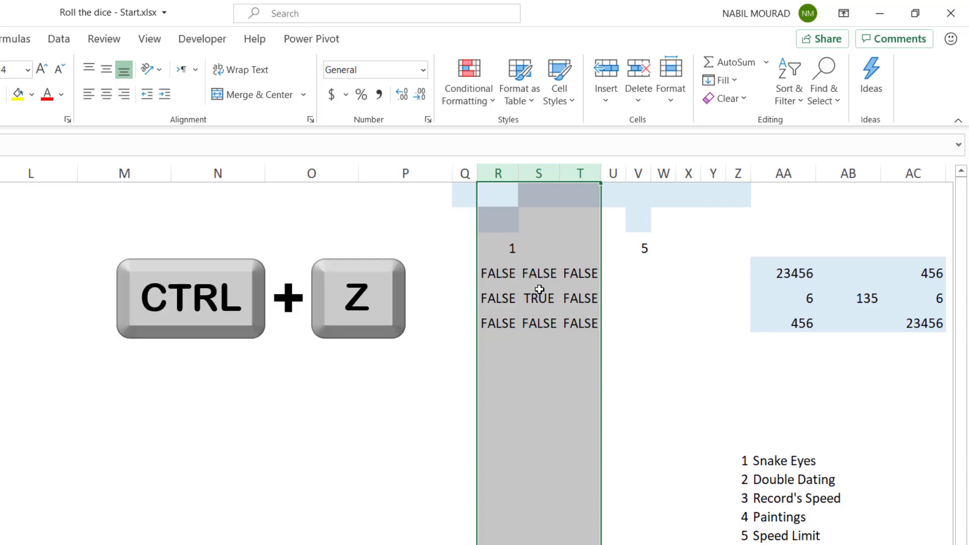
{"action": "key", "text": "ctrl+z"}
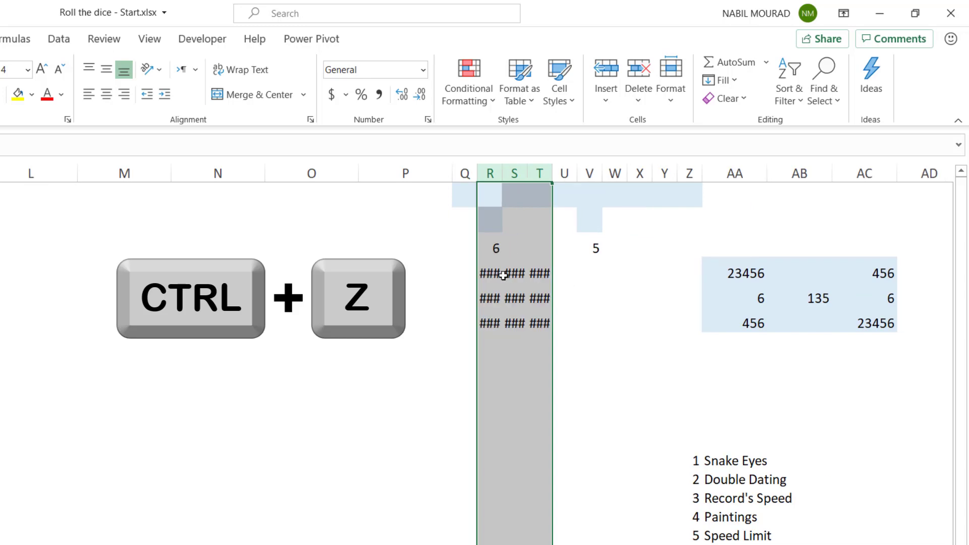
Extend the formula across R4:T6 to =IF(ISNUMBER(SEARCH($R$3,AA4)),"n","")
{"action": "left_click_drag", "start_coordinate": [485, 271], "coordinate": [531, 322]}
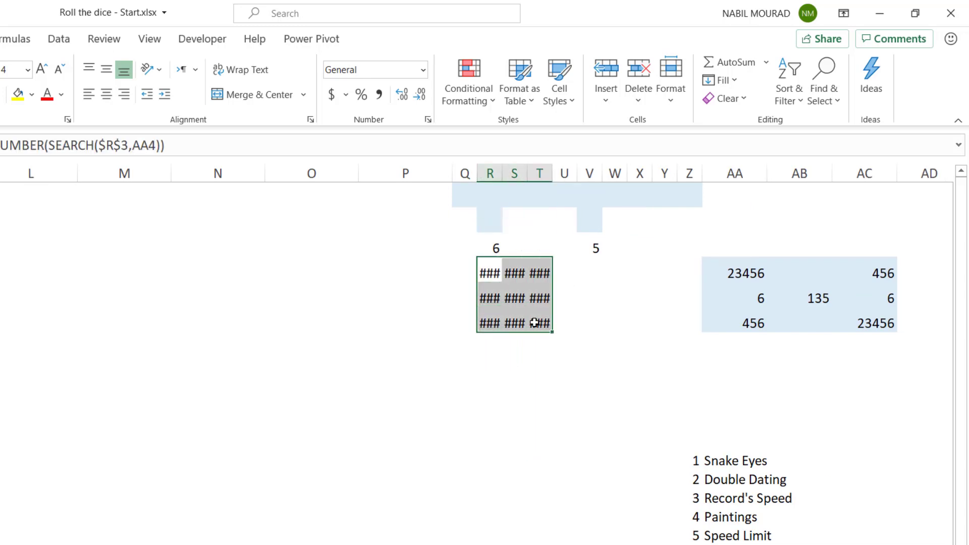
{"action": "key", "text": "F2"}
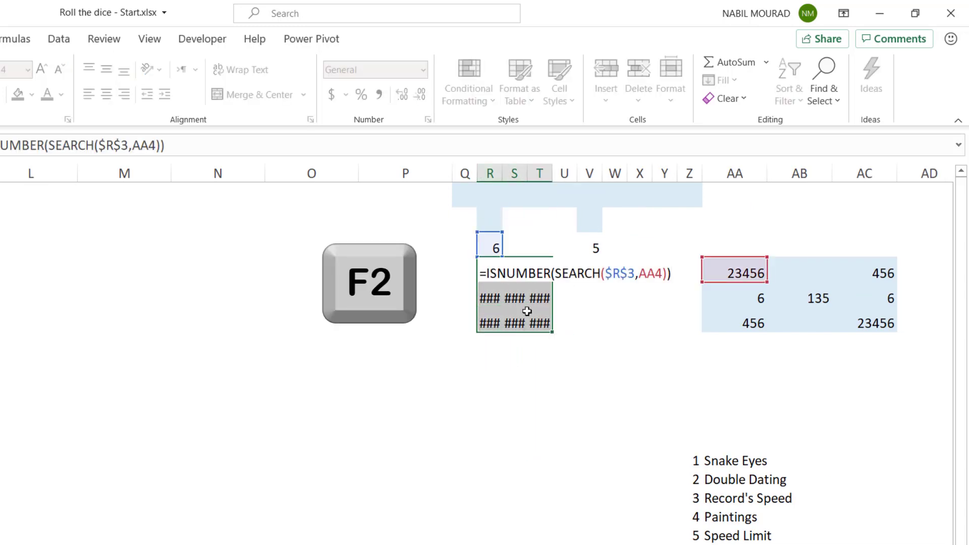
{"action": "left_click", "coordinate": [485, 268]}
{"action": "type", "text": "If("}
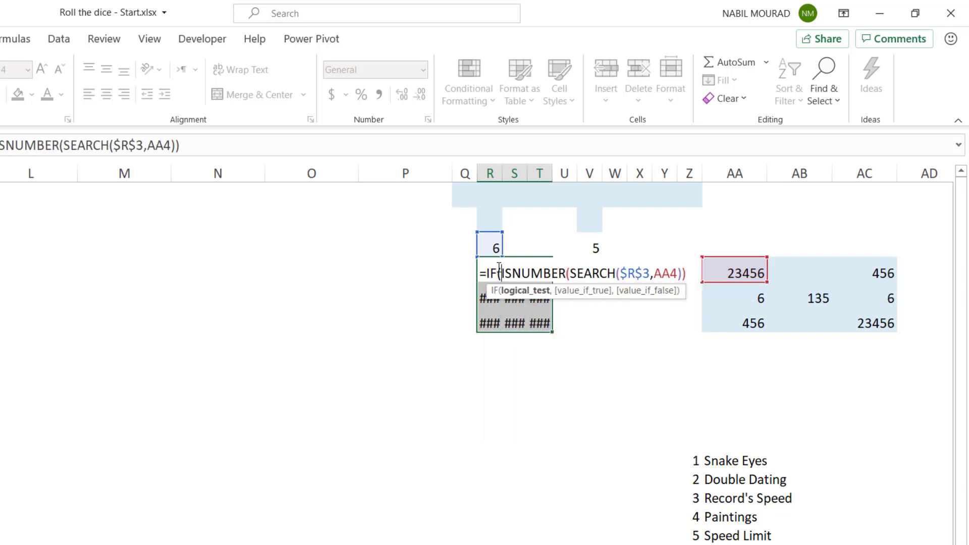
{"action": "left_click", "coordinate": [690, 273]}
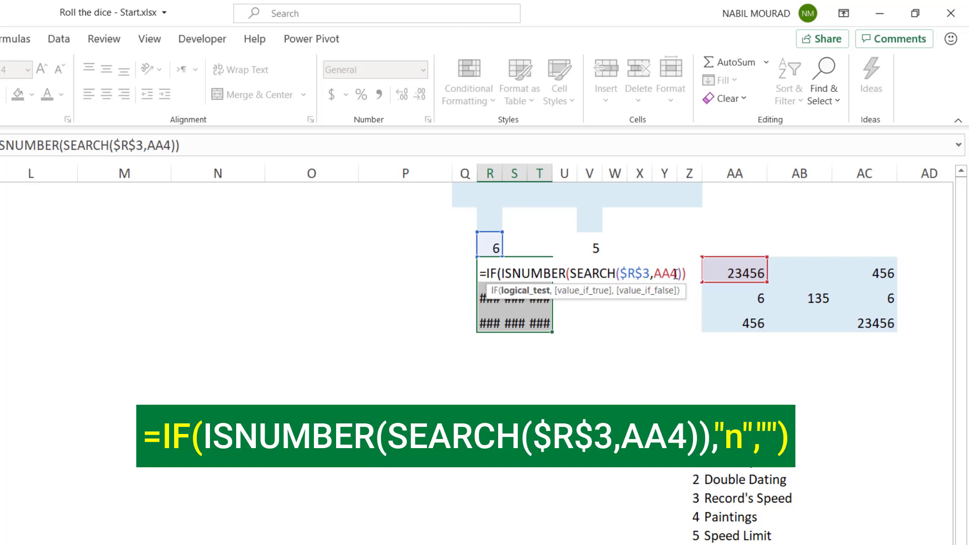
{"action": "type", "text": ",\""}
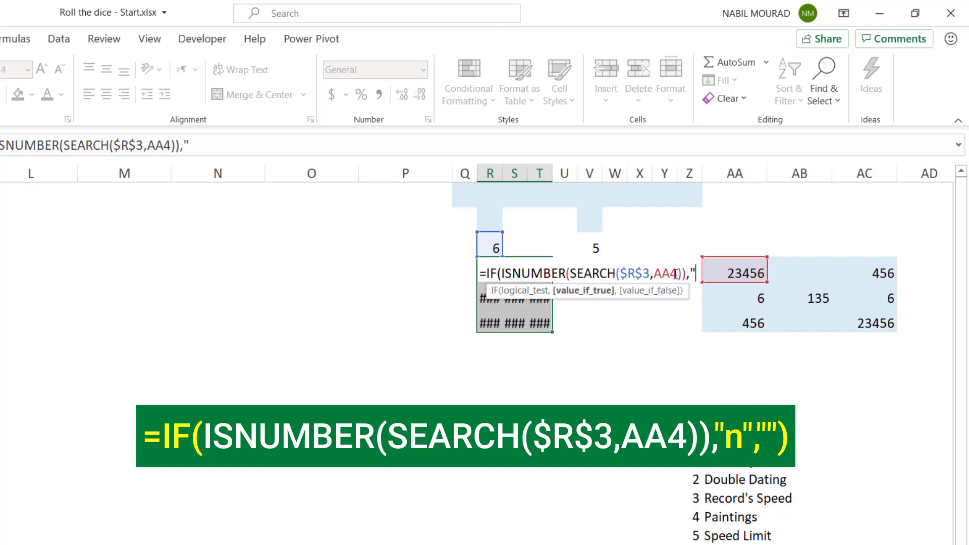
{"action": "type", "text": "n\""}
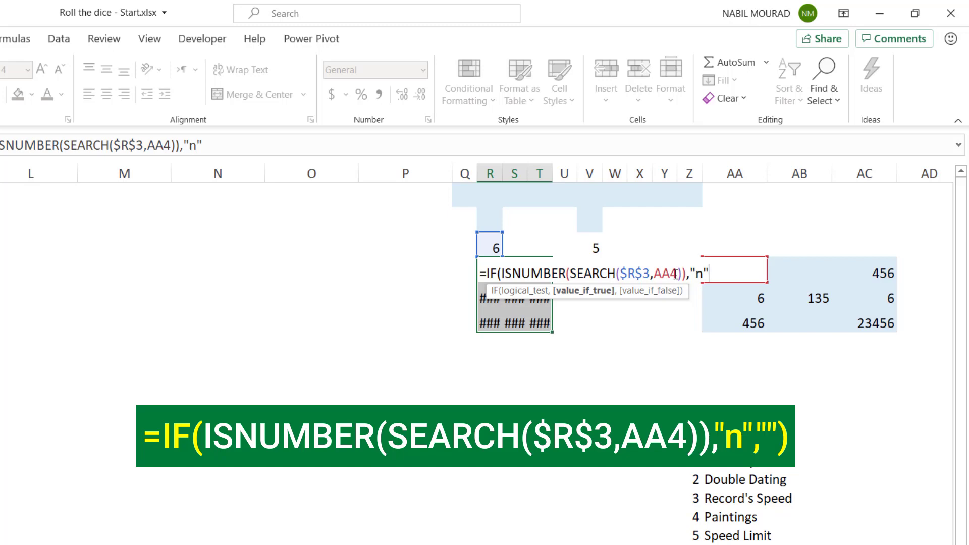
{"action": "type", "text": ","}
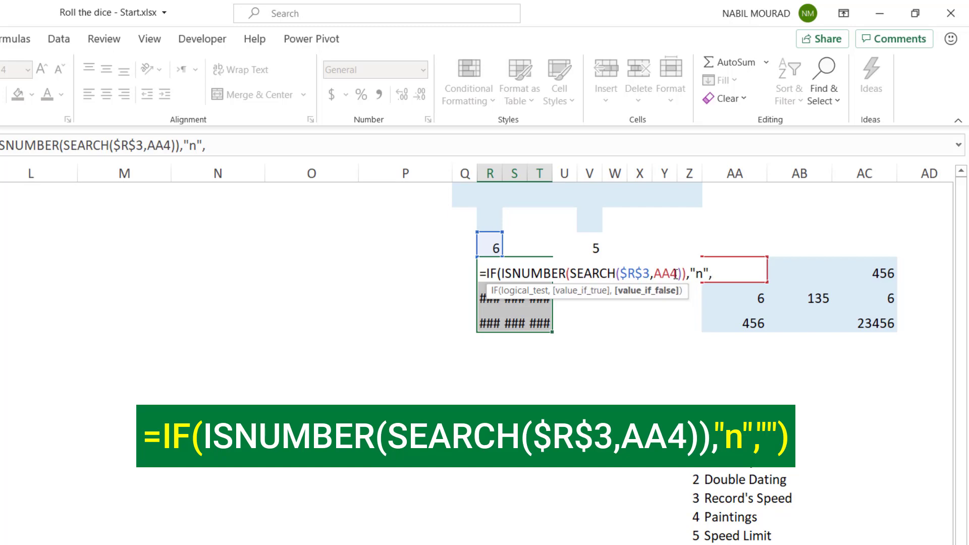
{"action": "type", "text": "\"\")"}
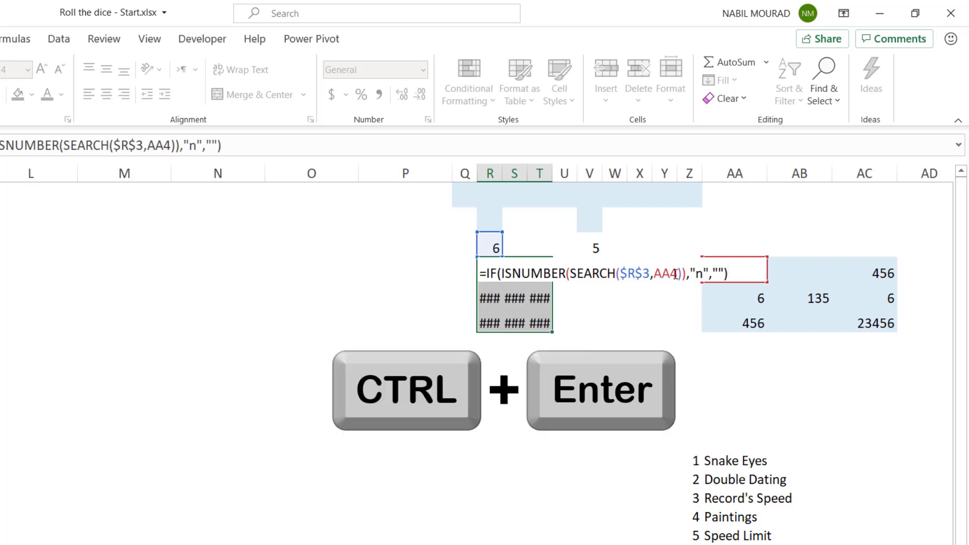
{"action": "key", "text": "ctrl+Return"}
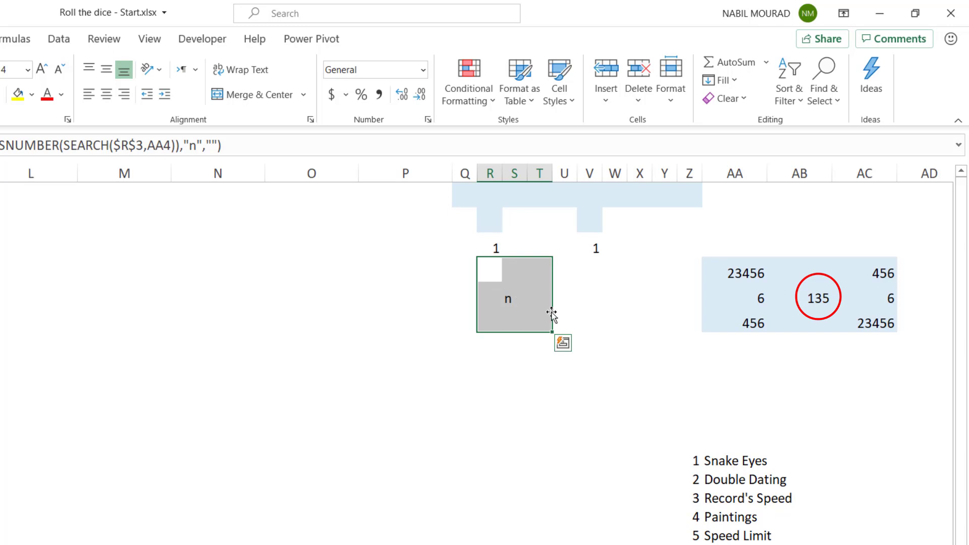
Recalculate the sheet several times to test the first die's dot pattern in R4:T6
{"action": "key", "text": "F9"}
{"action": "key", "text": "F9"}
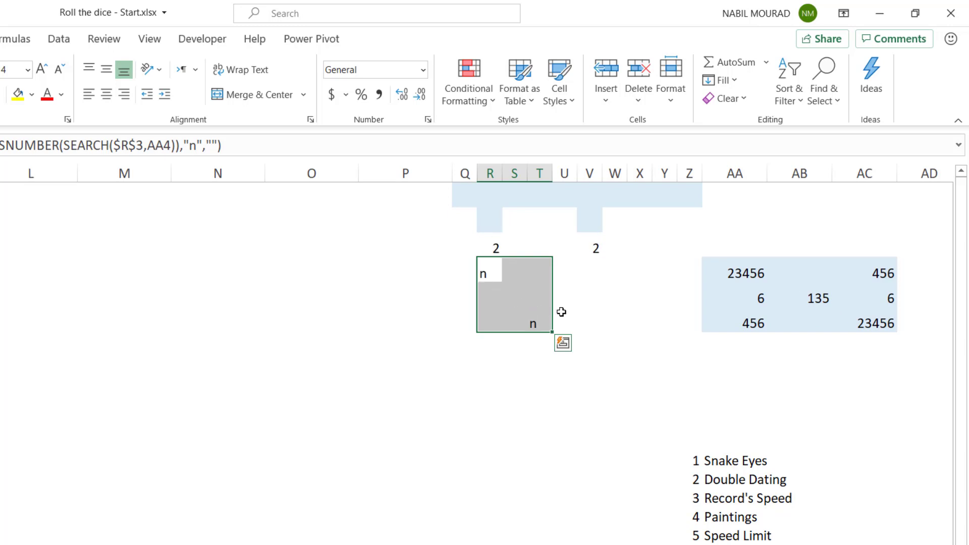
{"action": "key", "text": "F9"}
{"action": "key", "text": "F9"}
Fill V4:X6 with the formula =IF(ISNUMBER(SEARCH($V$3,AA4)),"n","")
{"action": "left_click_drag", "start_coordinate": [589, 271], "coordinate": [641, 320]}
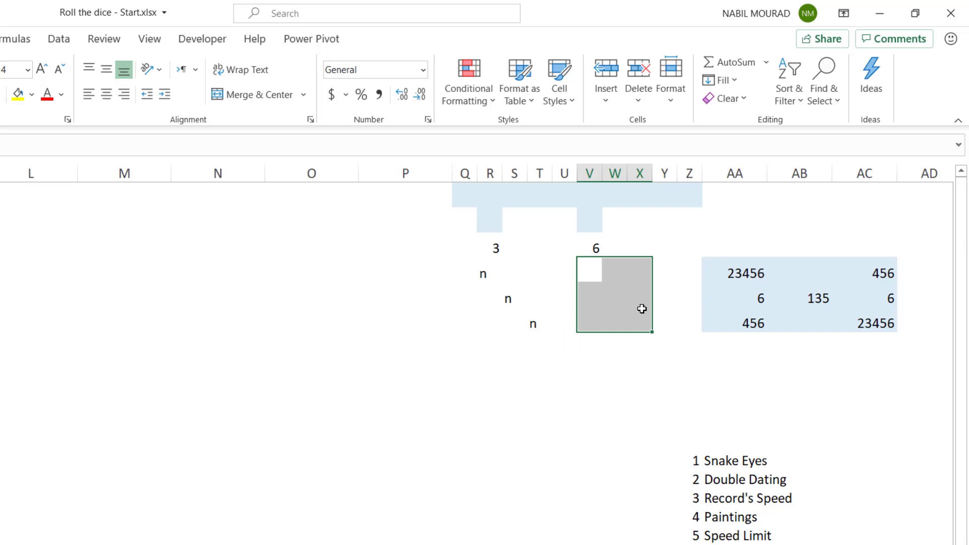
{"action": "type", "text": "=if"}
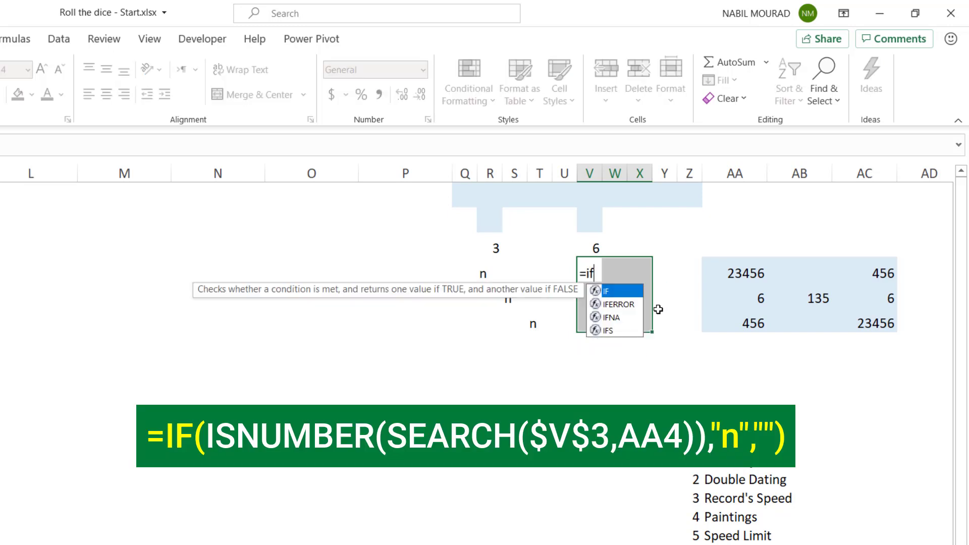
{"action": "key", "text": "Tab"}
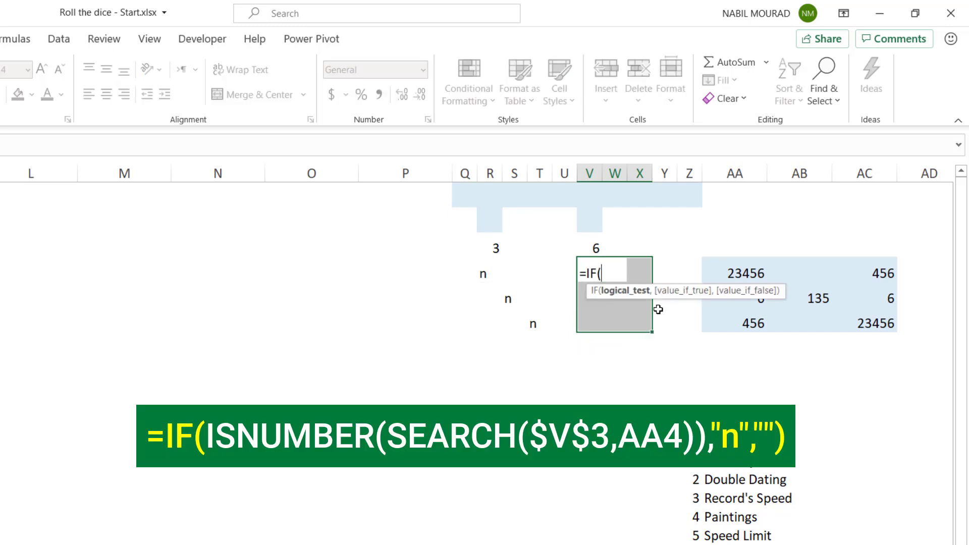
{"action": "type", "text": "I"}
{"action": "type", "text": "nu"}
{"action": "key", "text": "Tab"}
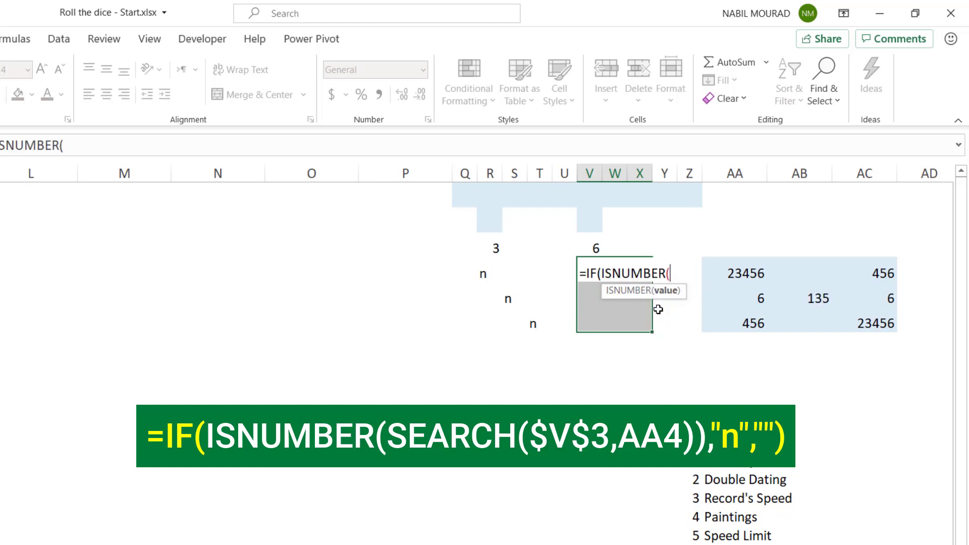
{"action": "type", "text": "Sear"}
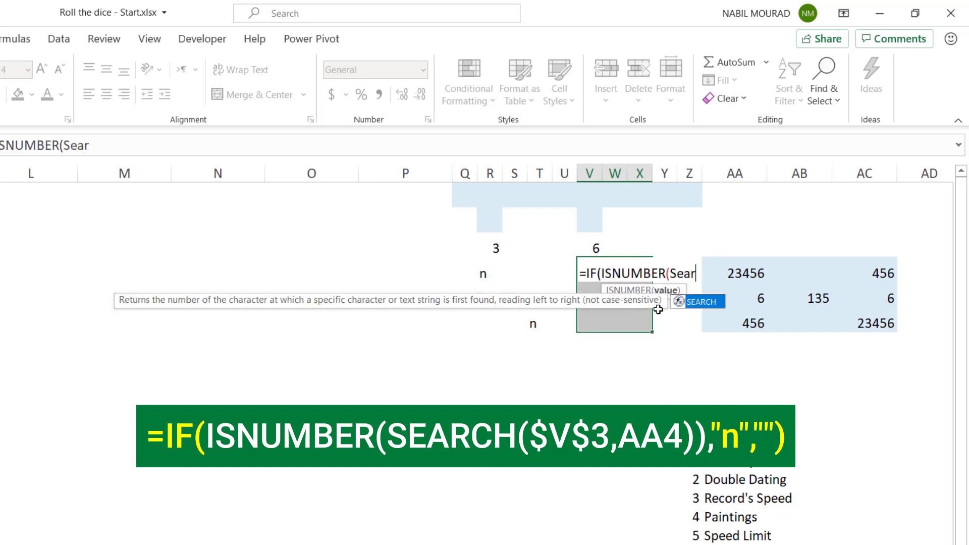
{"action": "key", "text": "Tab"}
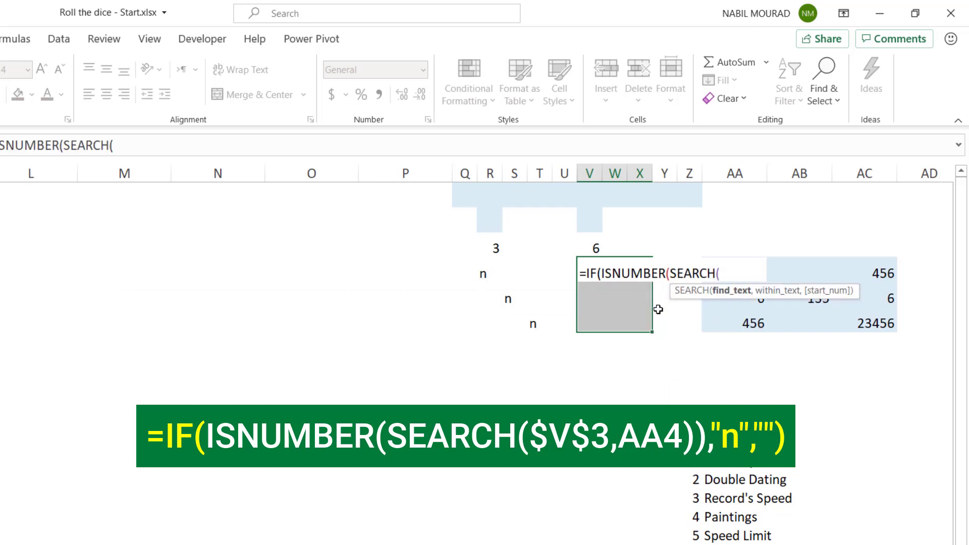
{"action": "left_click", "coordinate": [596, 247]}
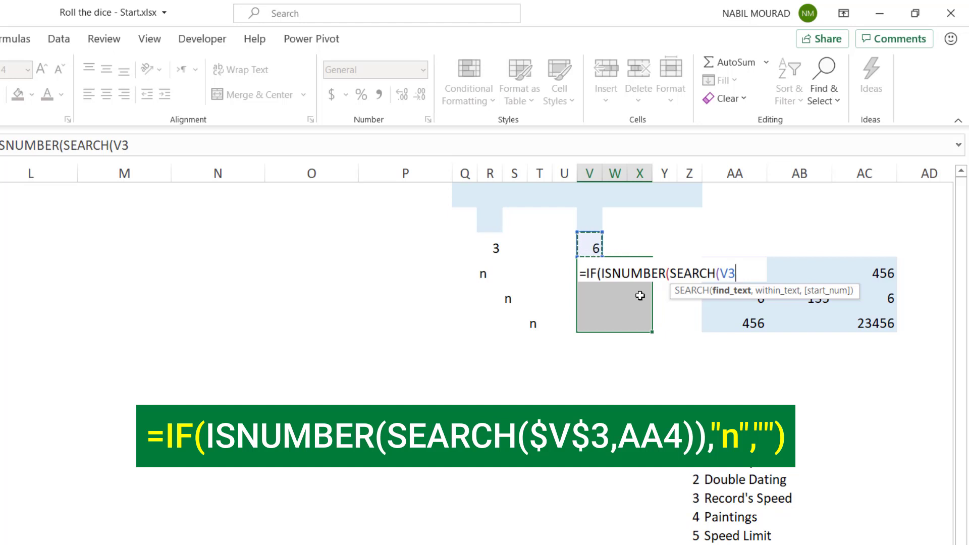
{"action": "key", "text": "F4"}
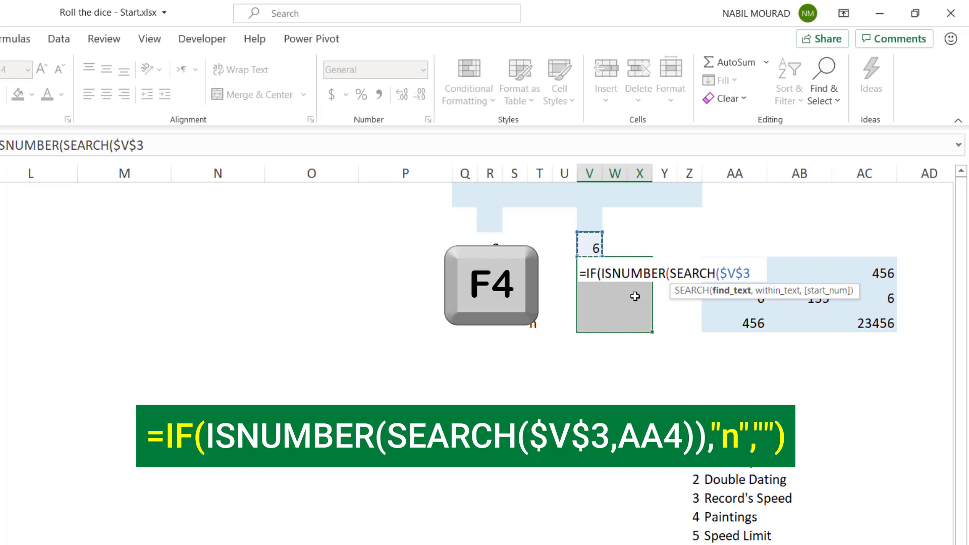
{"action": "type", "text": ","}
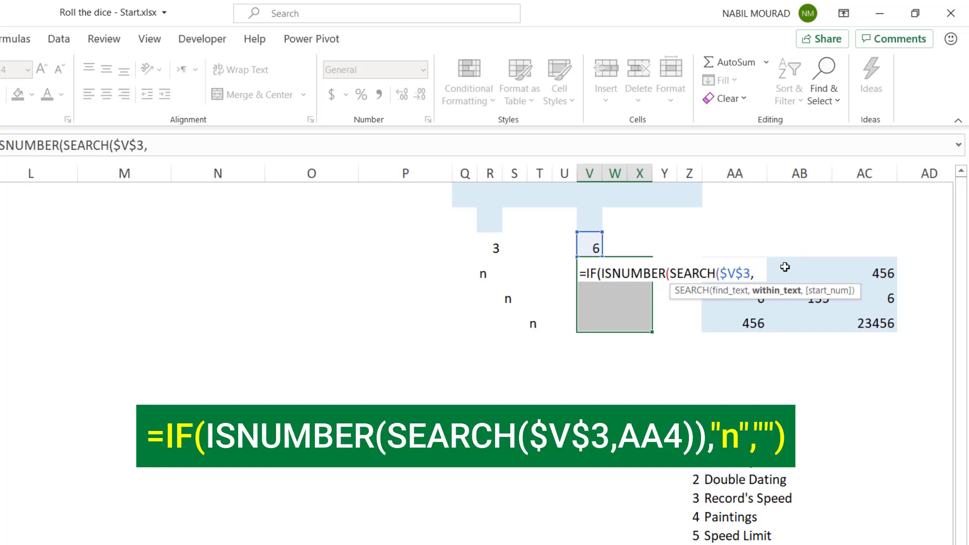
{"action": "left_click", "coordinate": [737, 247]}
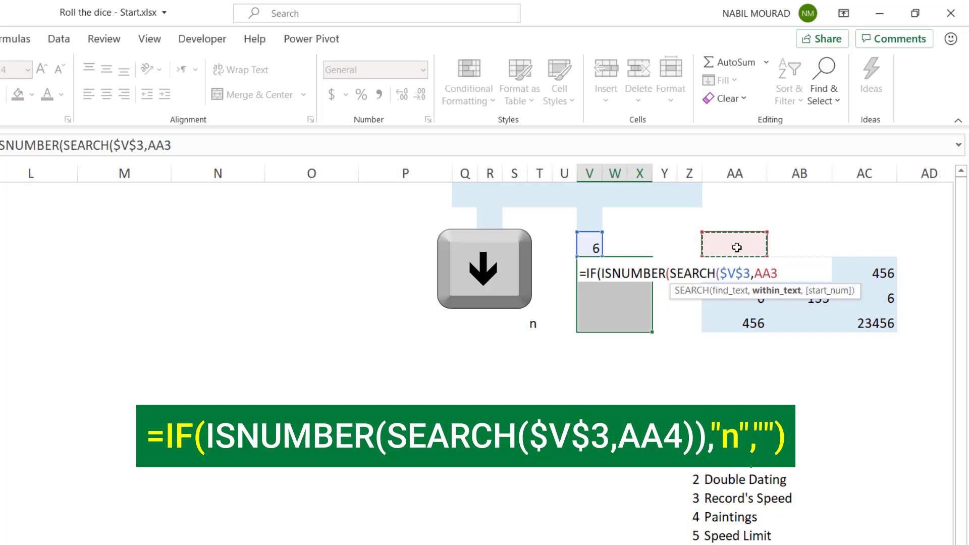
{"action": "key", "text": "Down"}
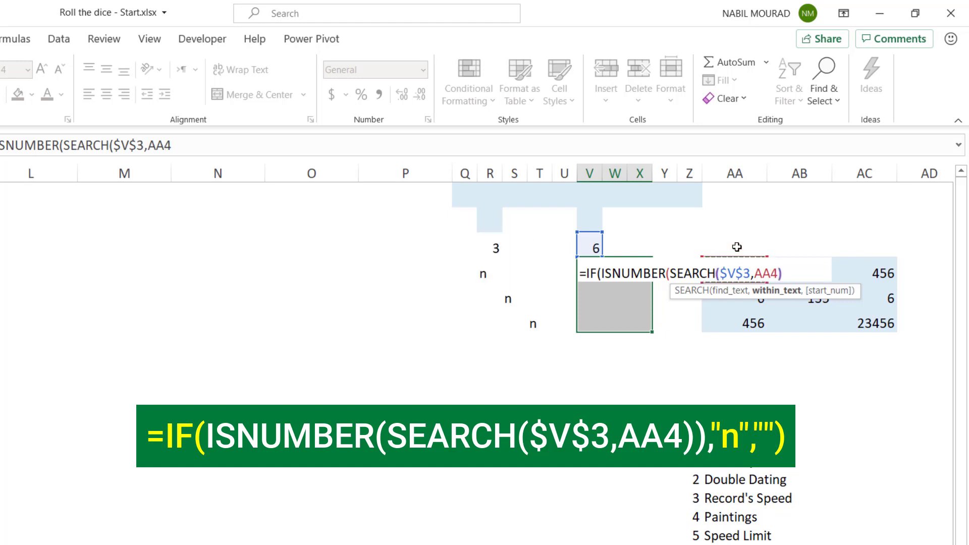
{"action": "type", "text": ")"}
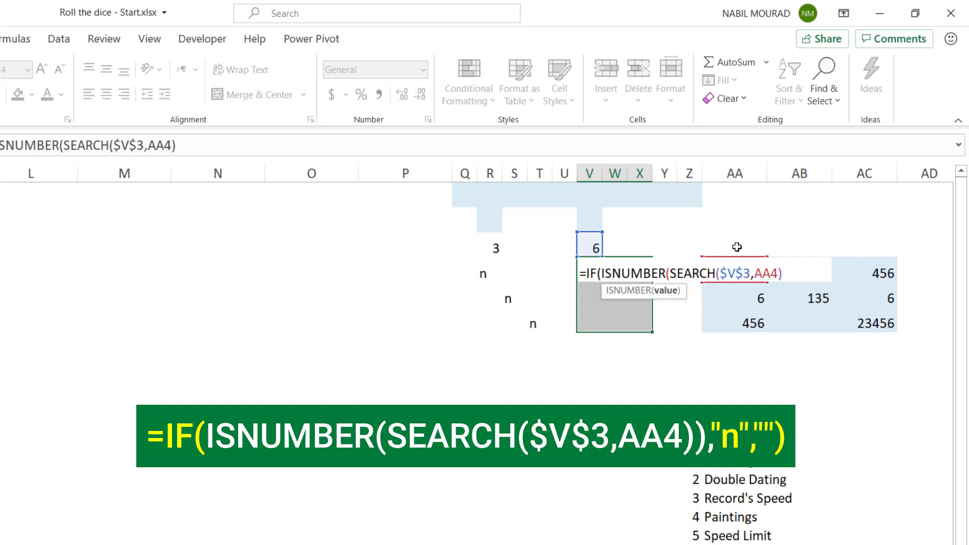
{"action": "type", "text": ")"}
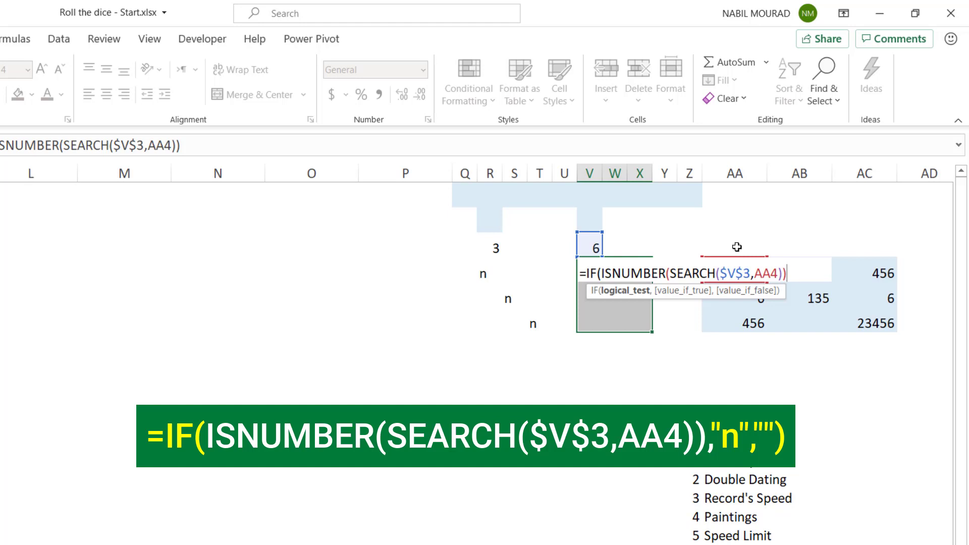
{"action": "type", "text": ","}
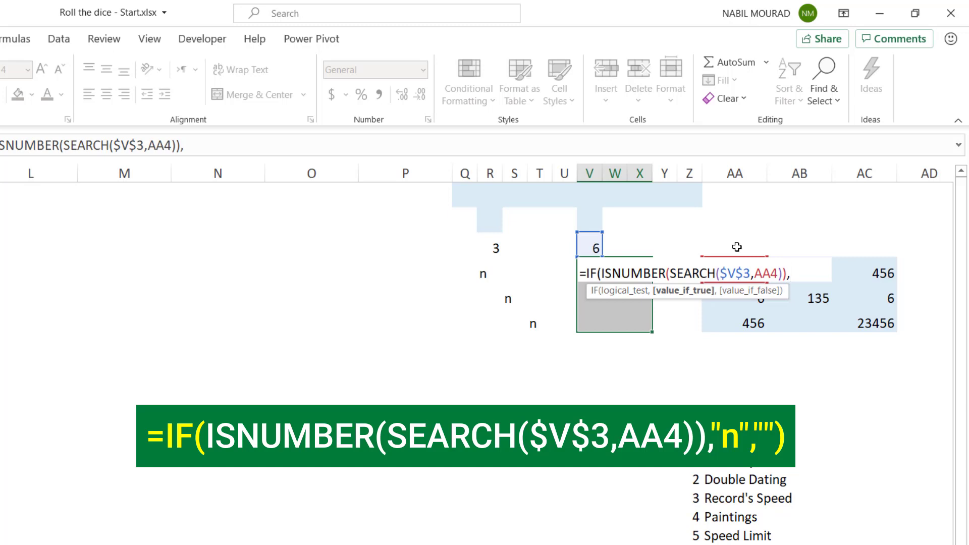
{"action": "type", "text": "\"n\","}
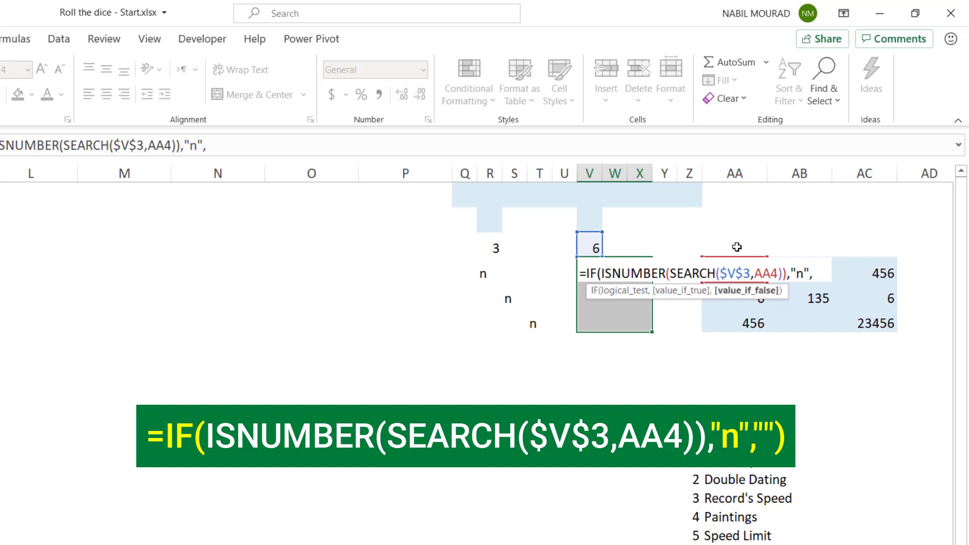
{"action": "type", "text": "\"\")"}
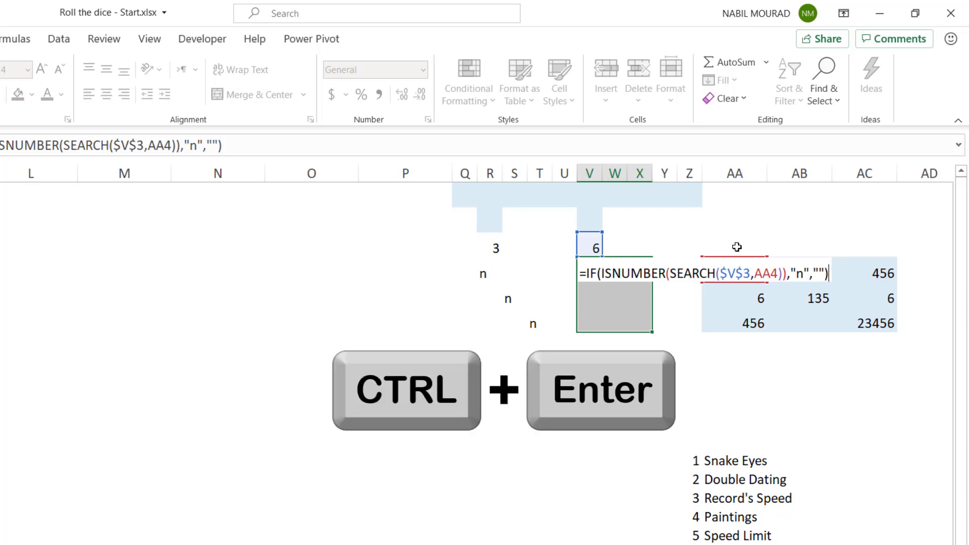
{"action": "key", "text": "ctrl+Return"}
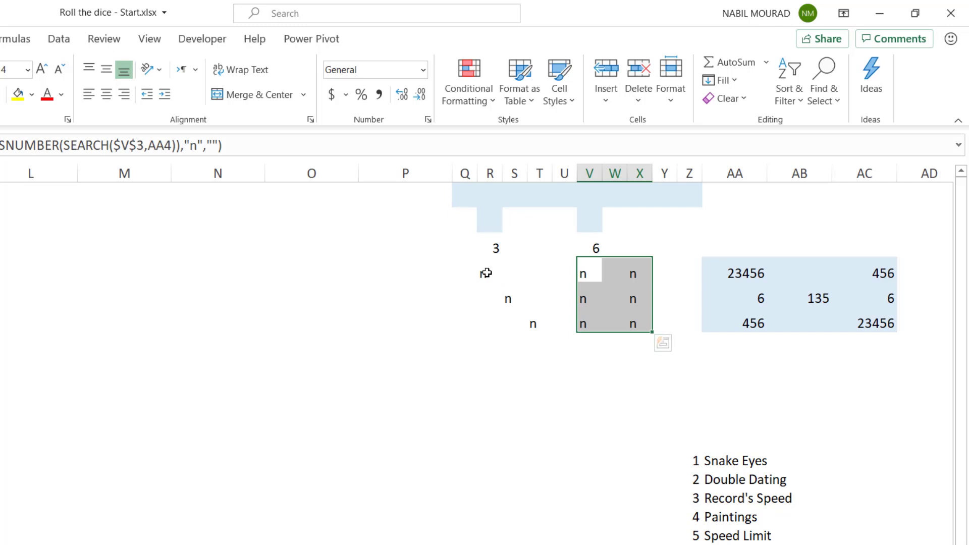
Set the font of both dice faces, R4:T6 and V4:X6, to Webdings
{"action": "left_click_drag", "start_coordinate": [484, 272], "coordinate": [530, 320]}
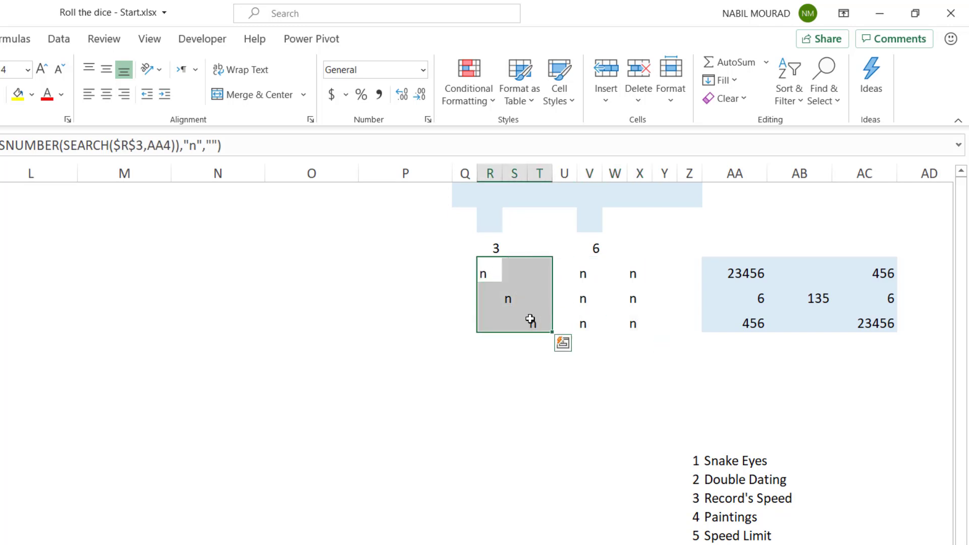
{"action": "key", "text": "ctrl"}
{"action": "left_click_drag", "start_coordinate": [582, 267], "coordinate": [645, 320]}
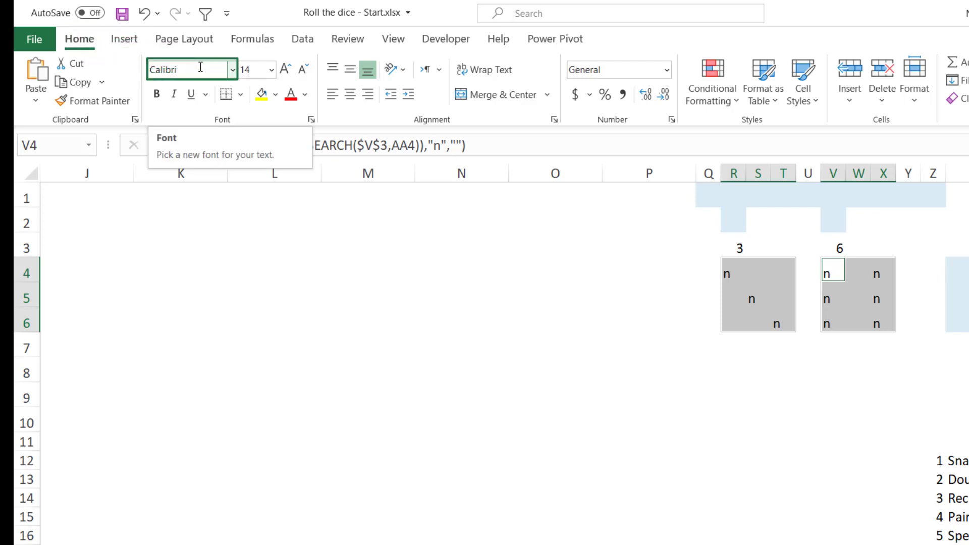
{"action": "left_click", "coordinate": [201, 69]}
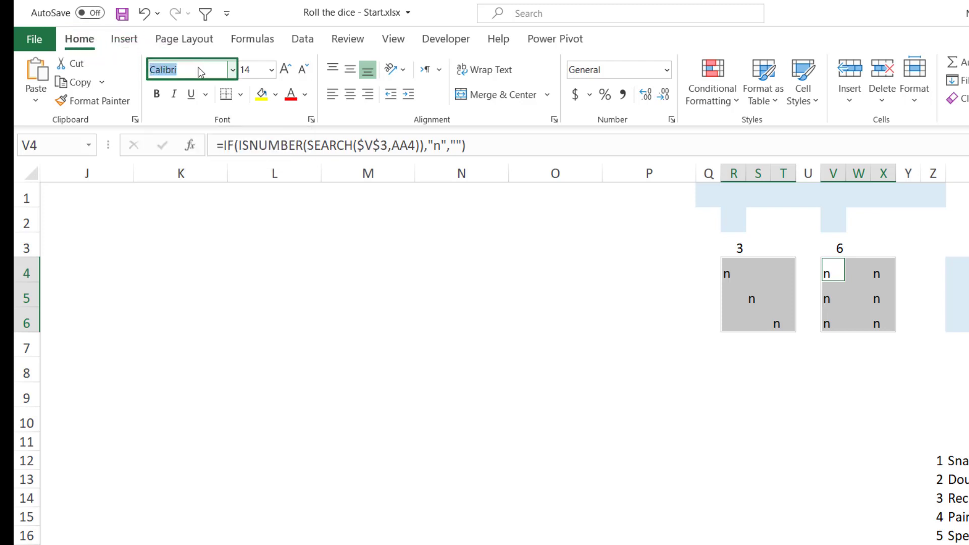
{"action": "type", "text": "Walbaum Display"}
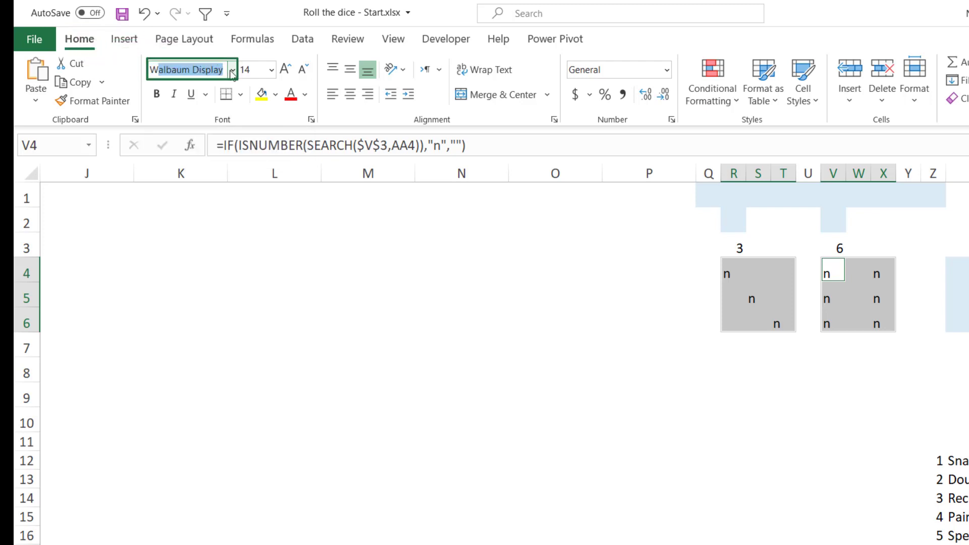
{"action": "left_click", "coordinate": [233, 70]}
{"action": "scroll", "coordinate": [295, 424], "scroll_direction": "down", "scroll_amount": 2}
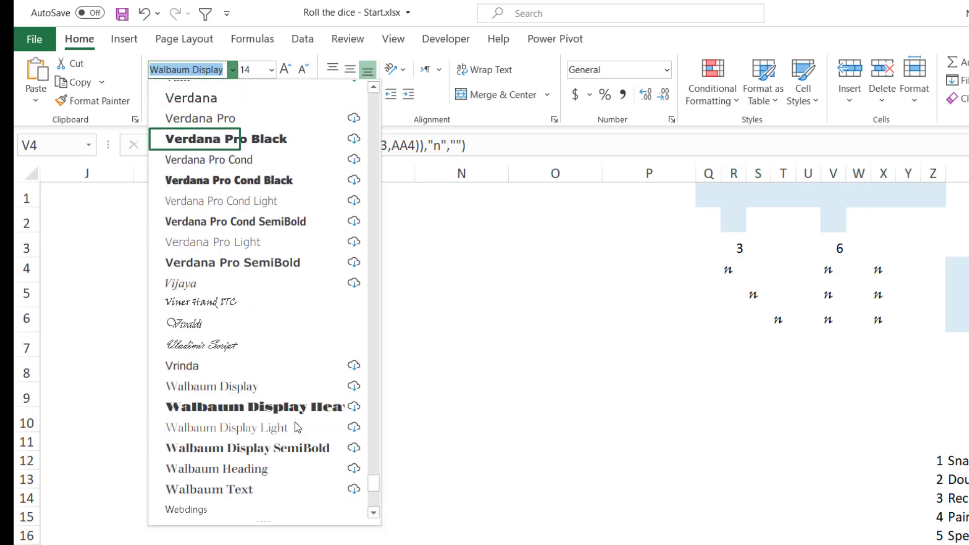
{"action": "scroll", "coordinate": [295, 427], "scroll_direction": "down", "scroll_amount": 2}
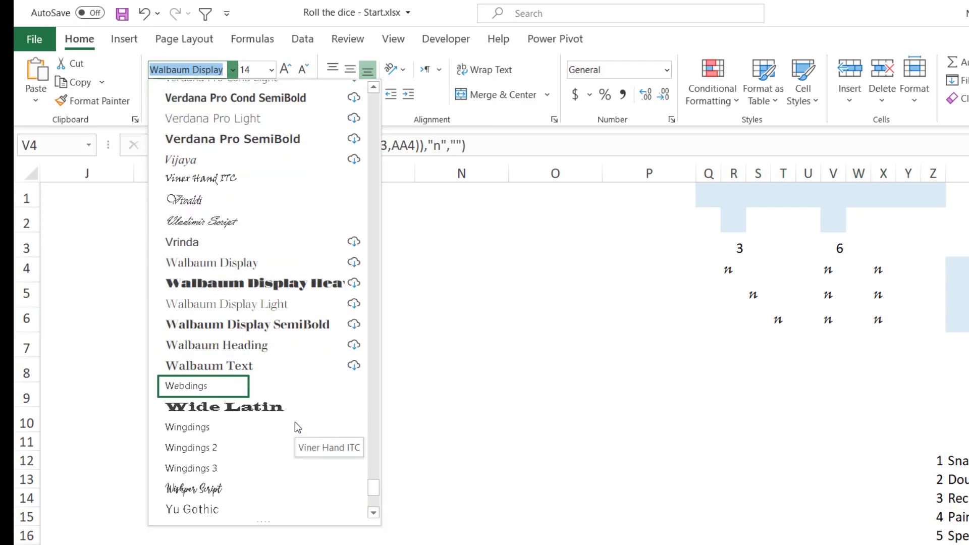
{"action": "left_click", "coordinate": [211, 386]}
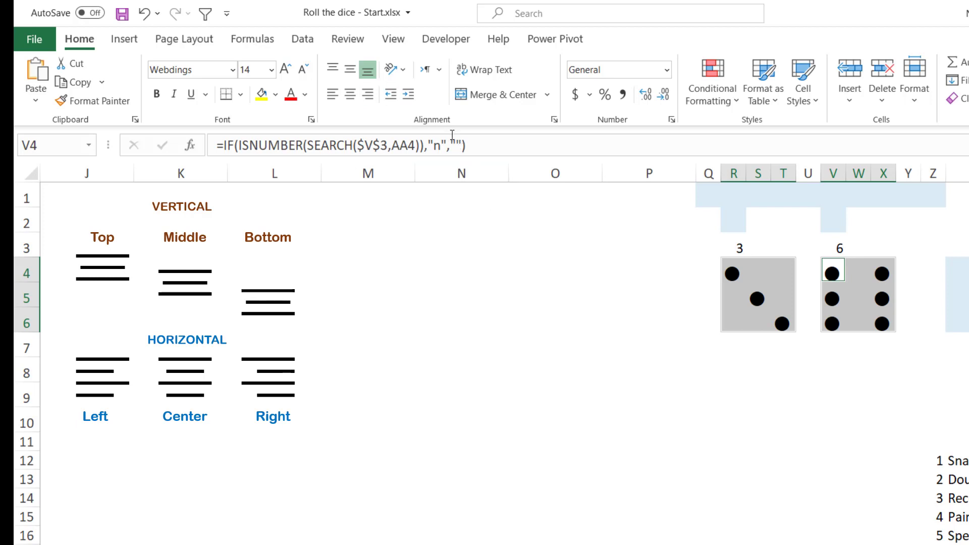
Set the vertical alignment of the dice rows to middle for R5:X5 and top for R6:X6
{"action": "left_click_drag", "start_coordinate": [732, 273], "coordinate": [883, 273]}
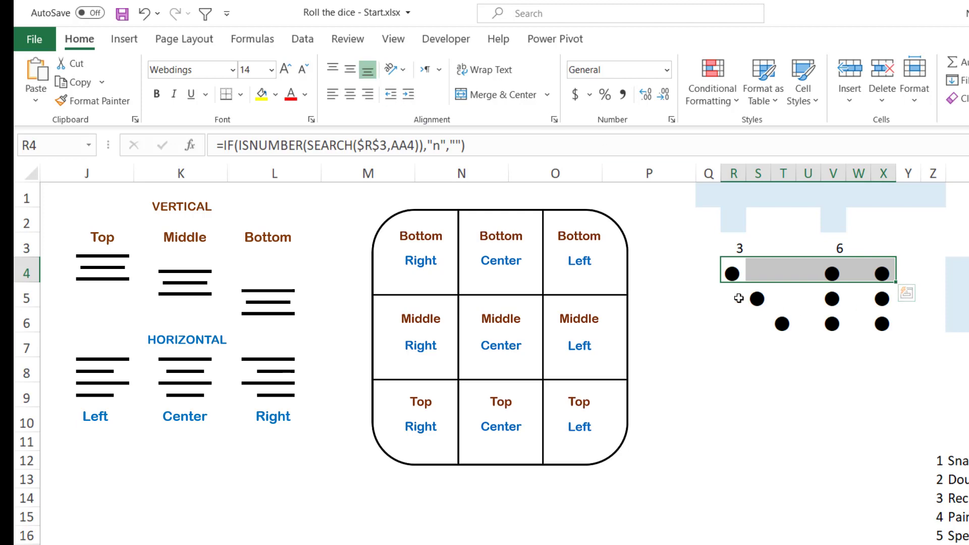
{"action": "left_click_drag", "start_coordinate": [730, 297], "coordinate": [882, 302]}
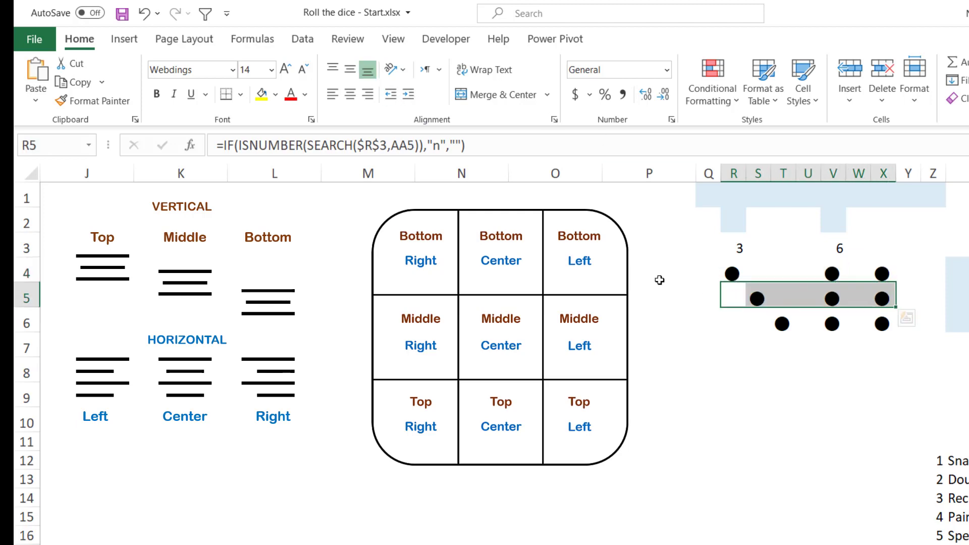
{"action": "left_click", "coordinate": [352, 73]}
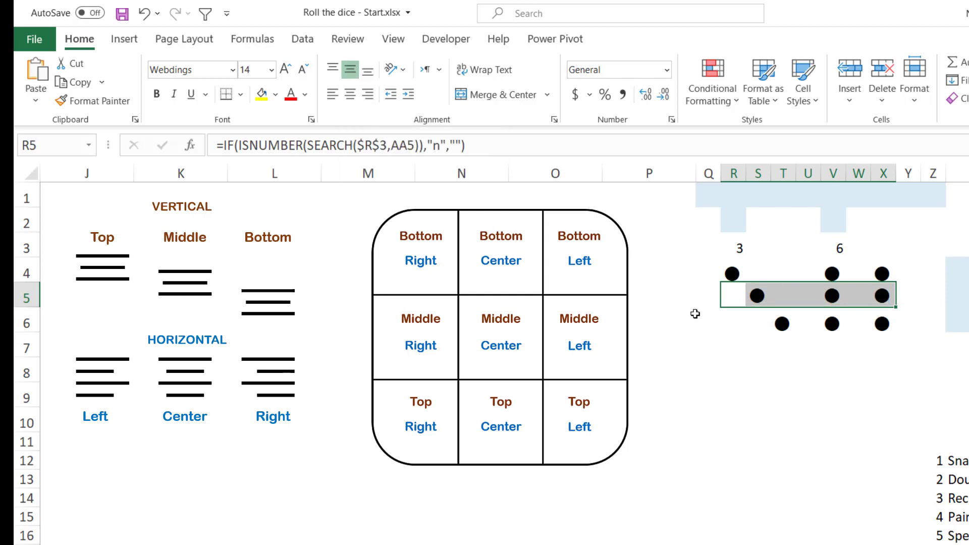
{"action": "left_click_drag", "start_coordinate": [734, 320], "coordinate": [893, 320]}
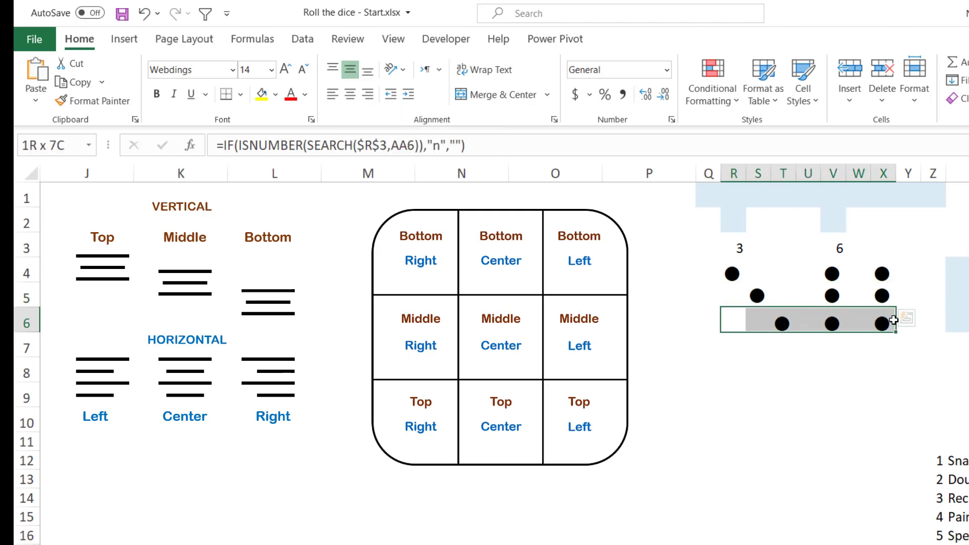
{"action": "left_click", "coordinate": [335, 70]}
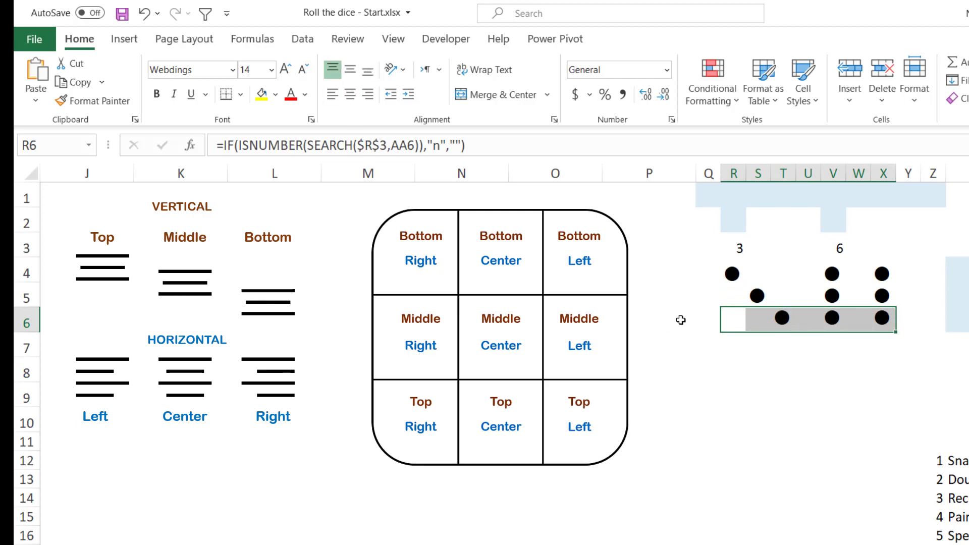
Right-align the first column of both dice faces, R4:R6 and V4:V6
{"action": "left_click", "coordinate": [733, 274]}
{"action": "left_click_drag", "start_coordinate": [733, 287], "coordinate": [735, 316]}
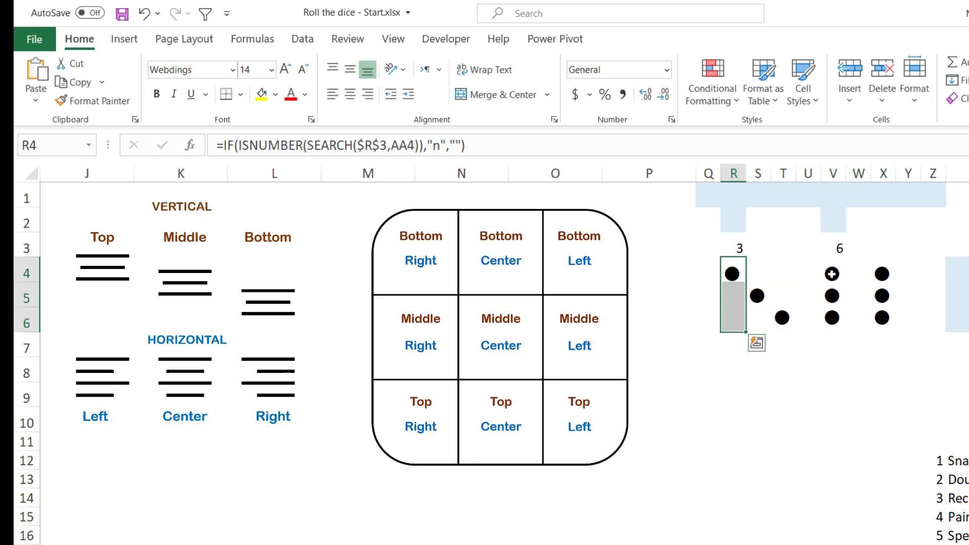
{"action": "left_click", "coordinate": [832, 273], "text": "ctrl"}
{"action": "left_click_drag", "start_coordinate": [832, 290], "coordinate": [833, 317]}
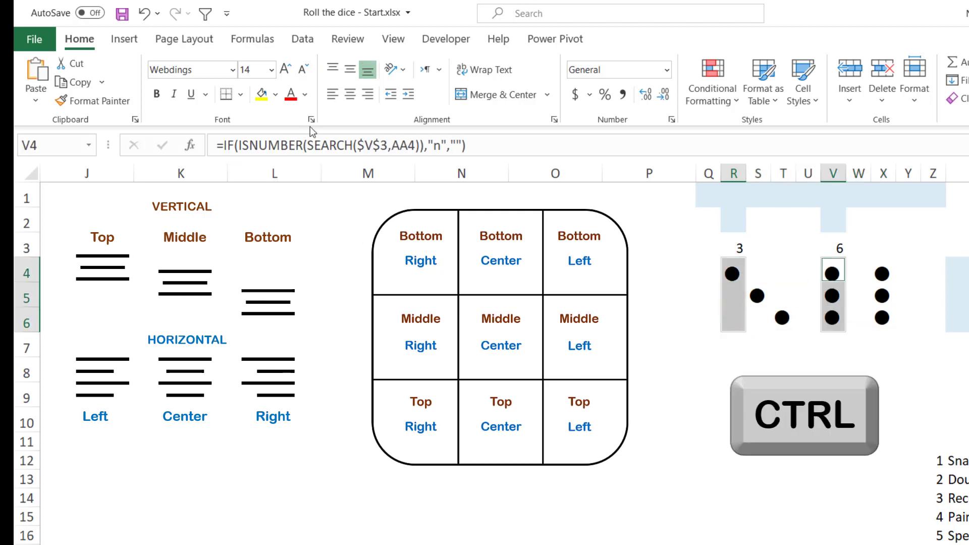
{"action": "left_click", "coordinate": [367, 94]}
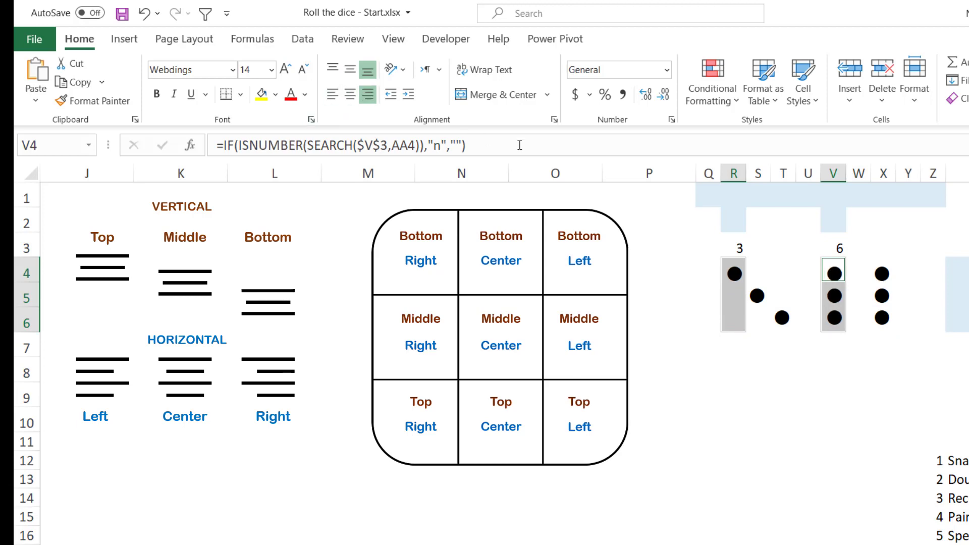
Center the middle column of both dice faces, S4:S6 and W4:W6, horizontally
{"action": "left_click_drag", "start_coordinate": [756, 265], "coordinate": [758, 321]}
{"action": "left_click_drag", "start_coordinate": [858, 270], "coordinate": [860, 327]}
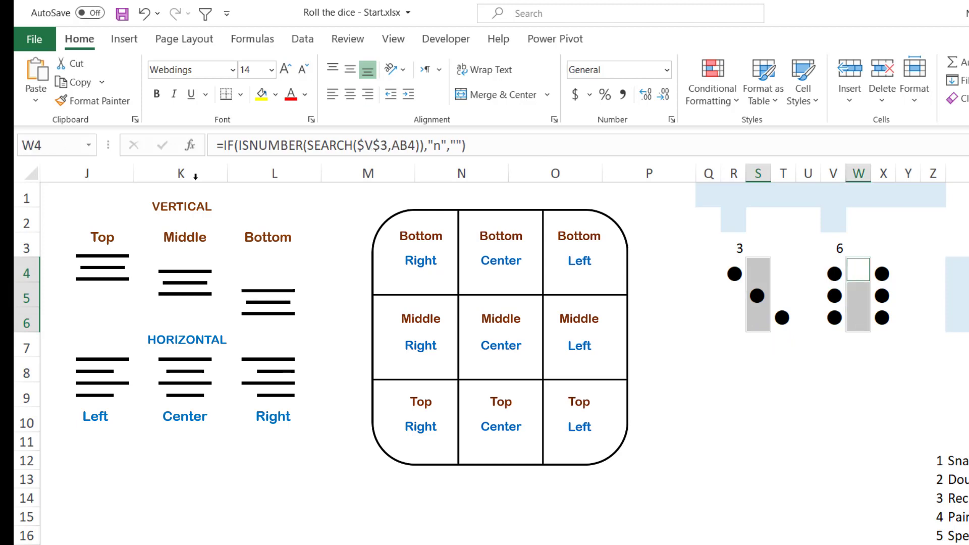
{"action": "left_click", "coordinate": [350, 93]}
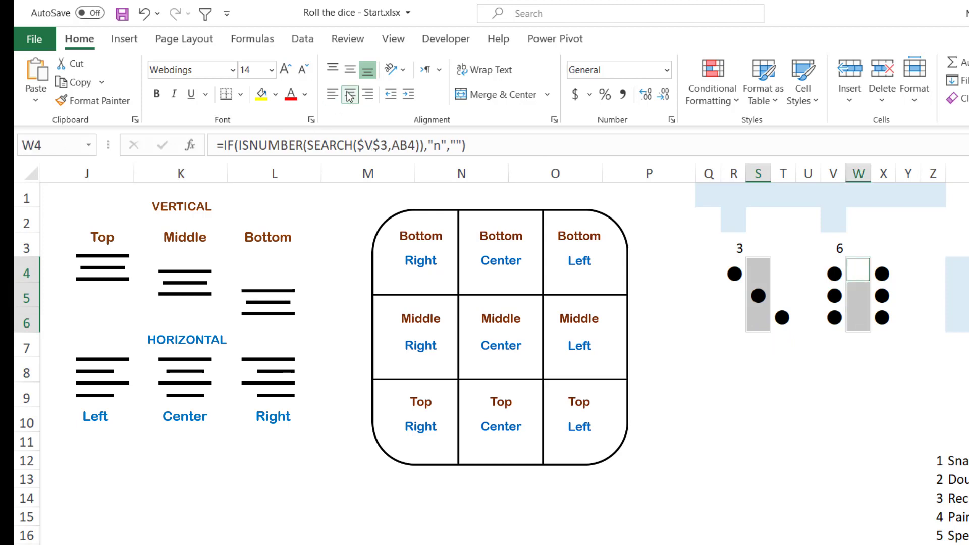
Left-align the third column of both dice faces, T4:T6 and X4:X6
{"action": "left_click", "coordinate": [780, 263]}
{"action": "left_click_drag", "start_coordinate": [781, 262], "coordinate": [782, 322]}
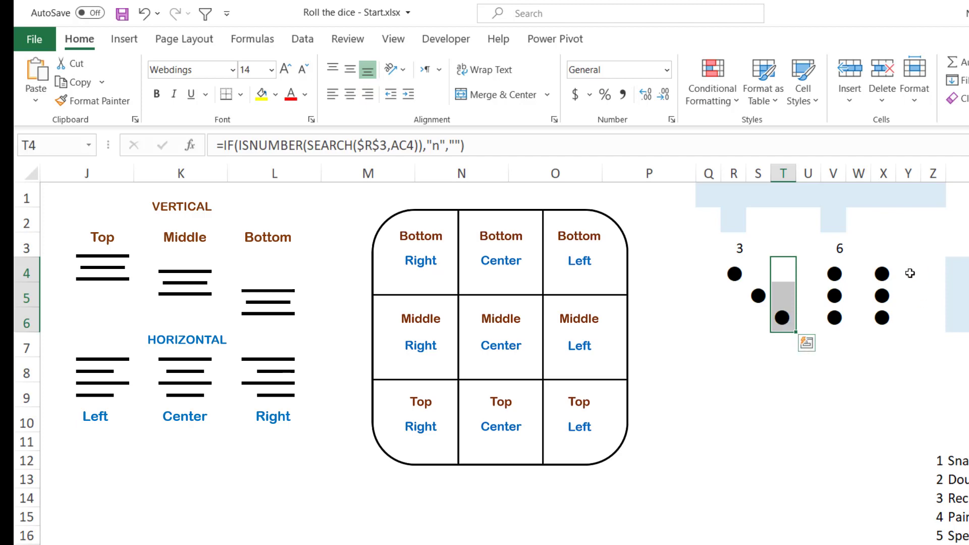
{"action": "left_click_drag", "start_coordinate": [881, 267], "coordinate": [882, 320]}
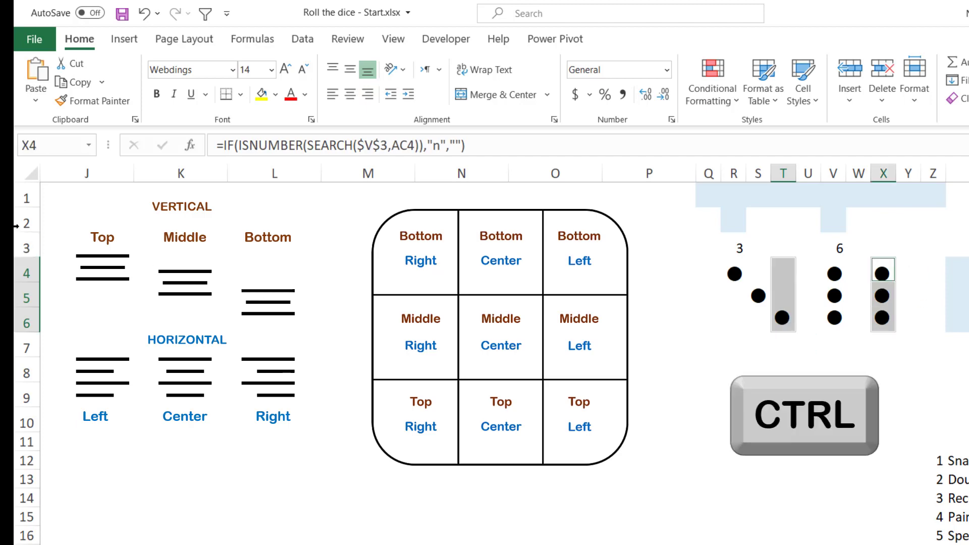
{"action": "left_click", "coordinate": [332, 93]}
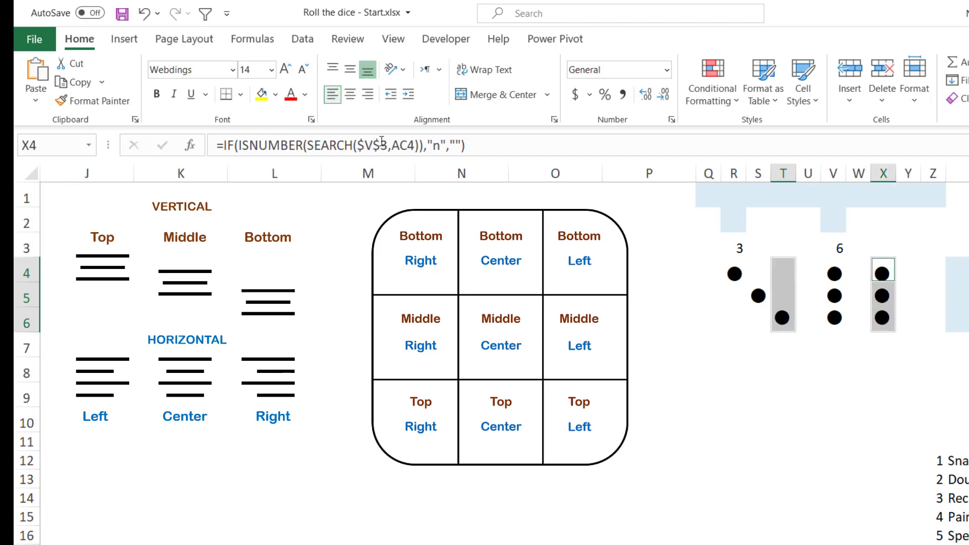
{"action": "left_click", "coordinate": [738, 394]}
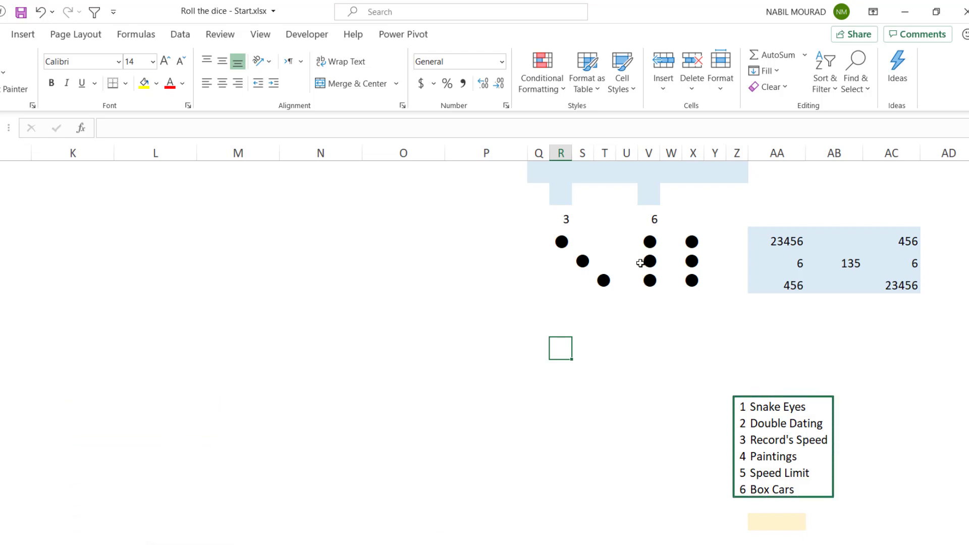
In AA19, the yellow cell below the doubles names, begin an IF formula with the logical test R3=V3
{"action": "left_click", "coordinate": [788, 519]}
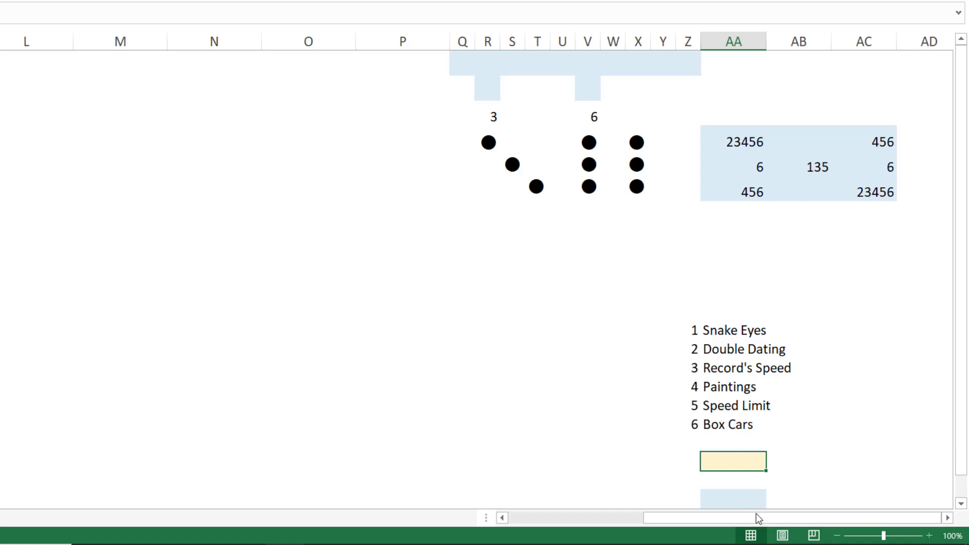
{"action": "scroll", "coordinate": [816, 442], "scroll_direction": "down", "scroll_amount": 2}
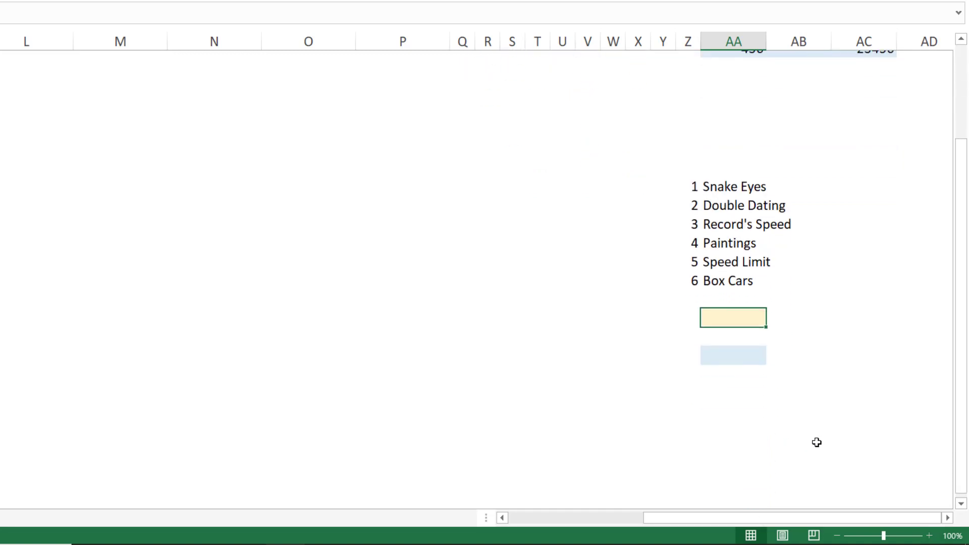
{"action": "left_click", "coordinate": [945, 518]}
{"action": "left_click", "coordinate": [944, 517]}
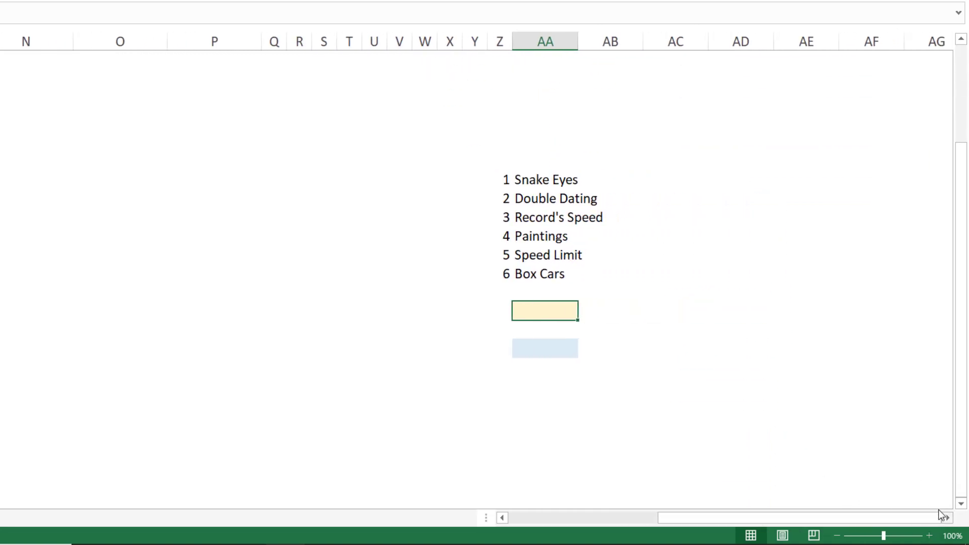
{"action": "scroll", "coordinate": [816, 335], "scroll_direction": "up", "scroll_amount": 2}
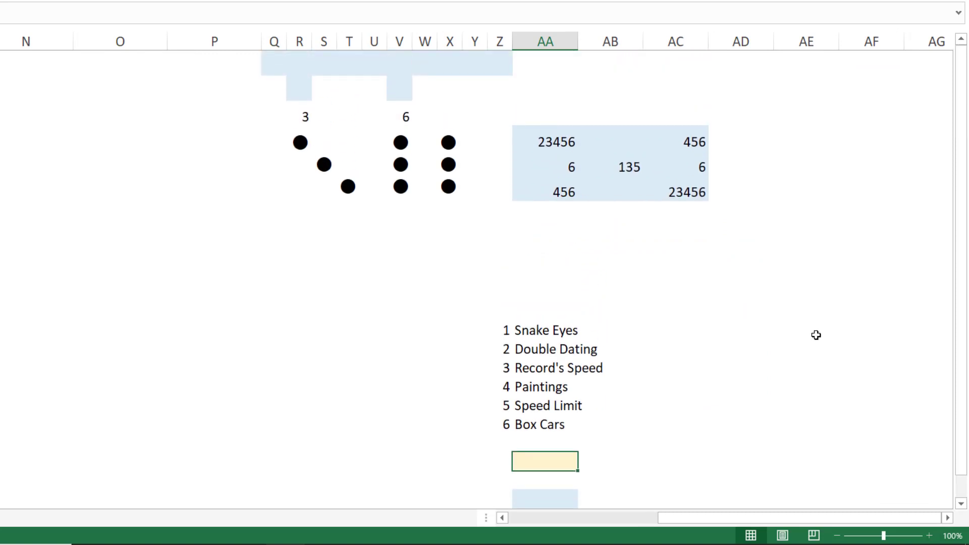
{"action": "type", "text": "="}
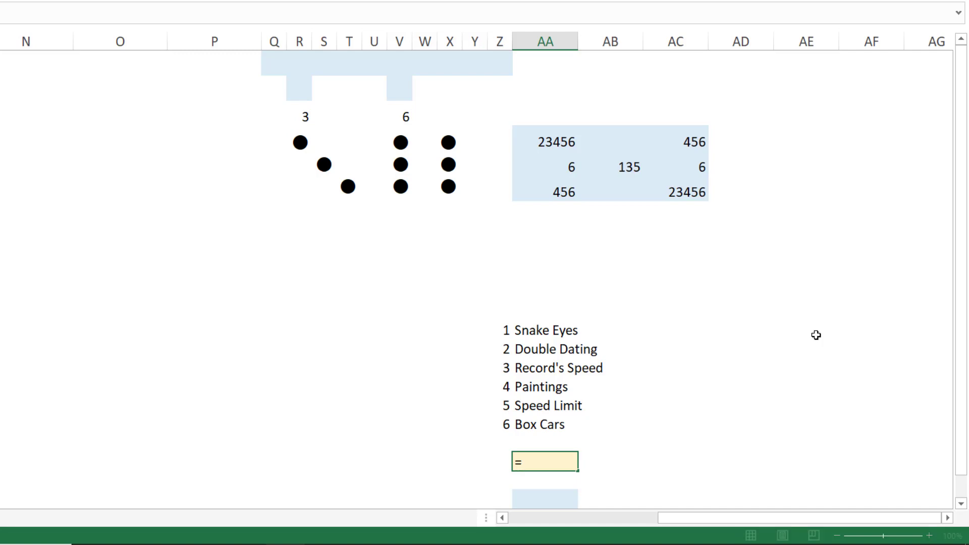
{"action": "type", "text": "if"}
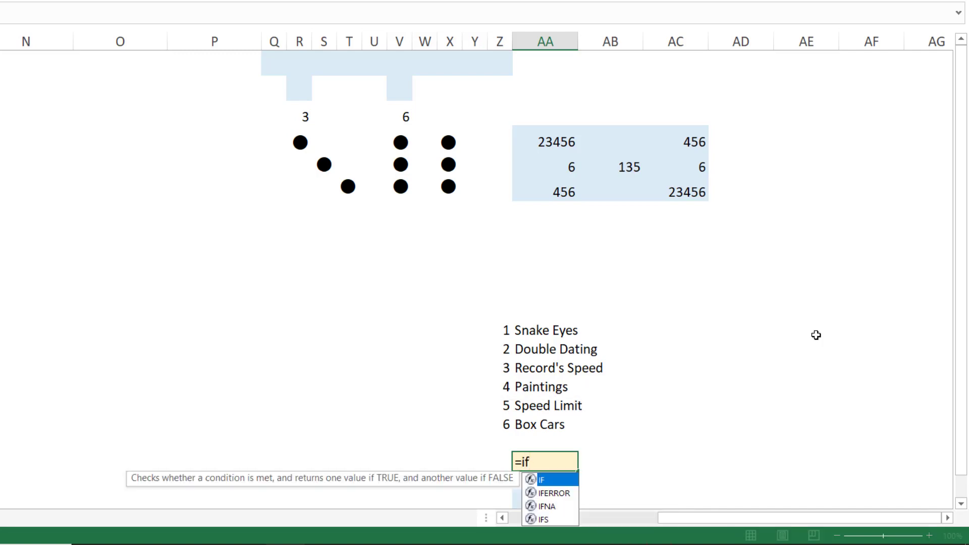
{"action": "key", "text": "Tab"}
{"action": "left_click", "coordinate": [301, 111]}
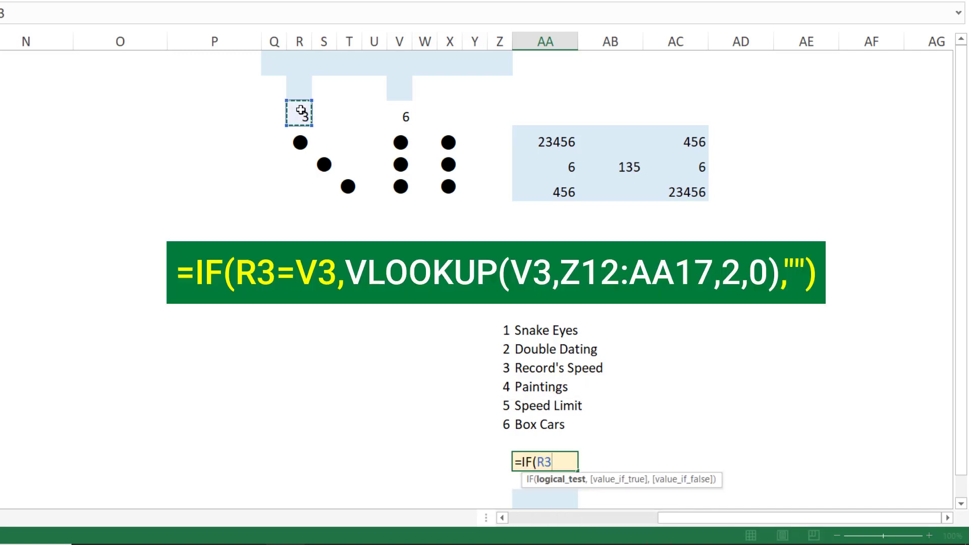
{"action": "type", "text": "="}
{"action": "left_click", "coordinate": [399, 116]}
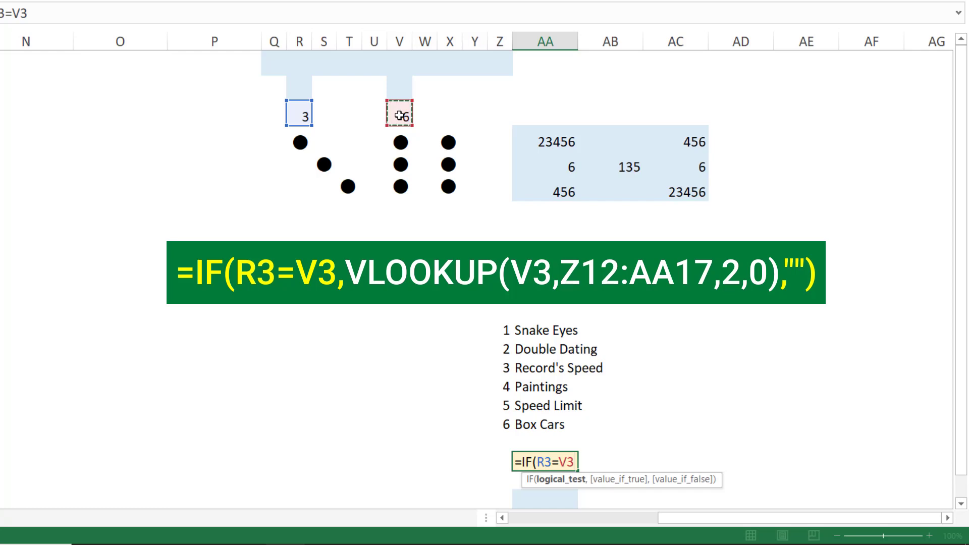
{"action": "type", "text": ","}
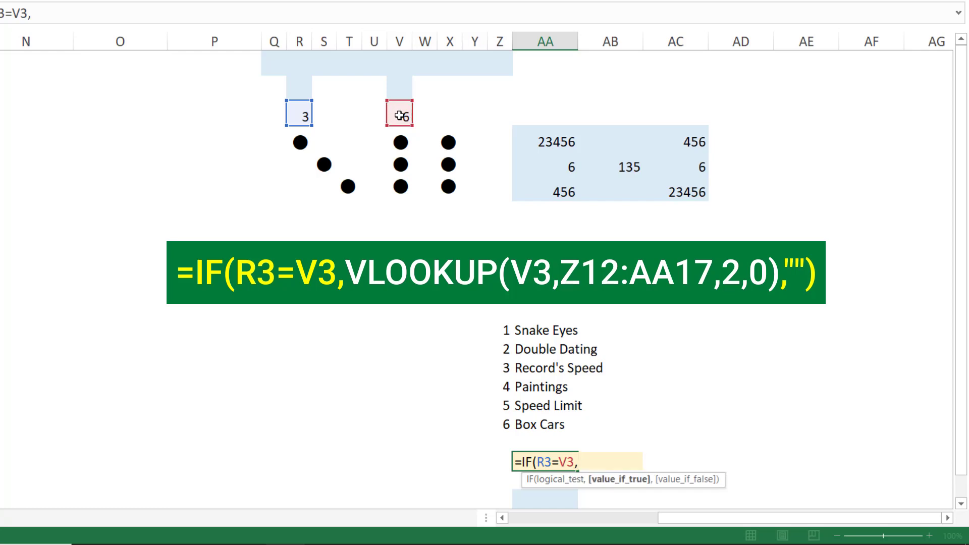
{"action": "type", "text": "vlook"}
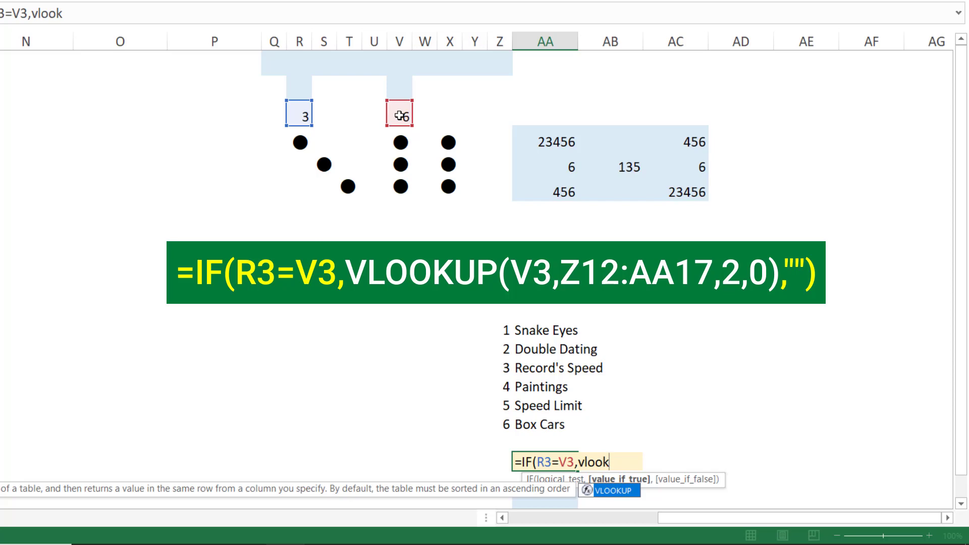
Add VLOOKUP(V3,Z12:AA17,2,0) as the value if true in the AA19 formula
{"action": "key", "text": "Tab"}
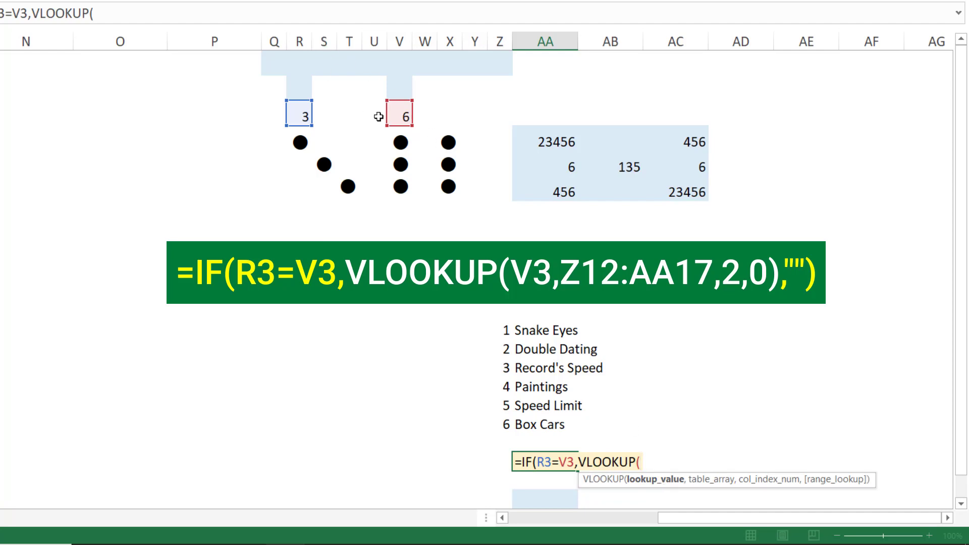
{"action": "left_click", "coordinate": [394, 117]}
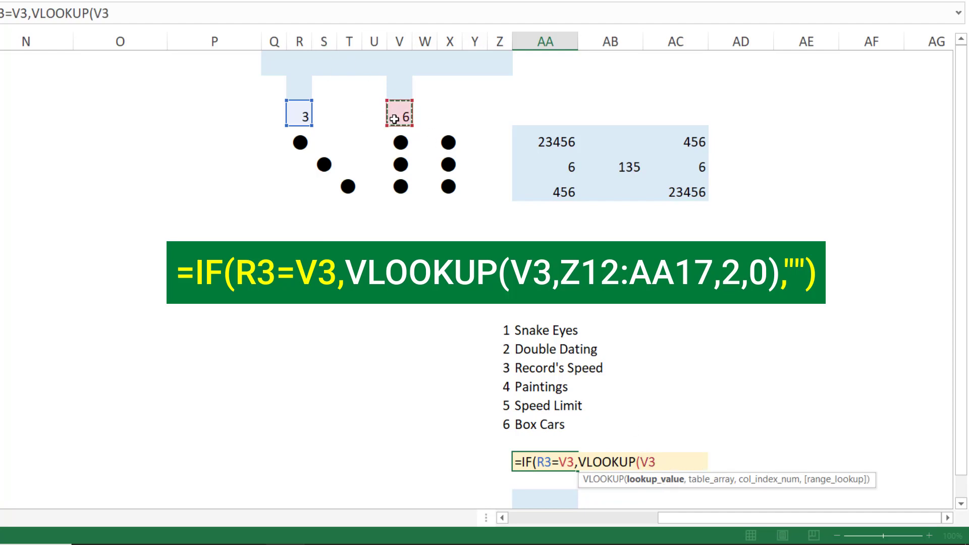
{"action": "type", "text": ","}
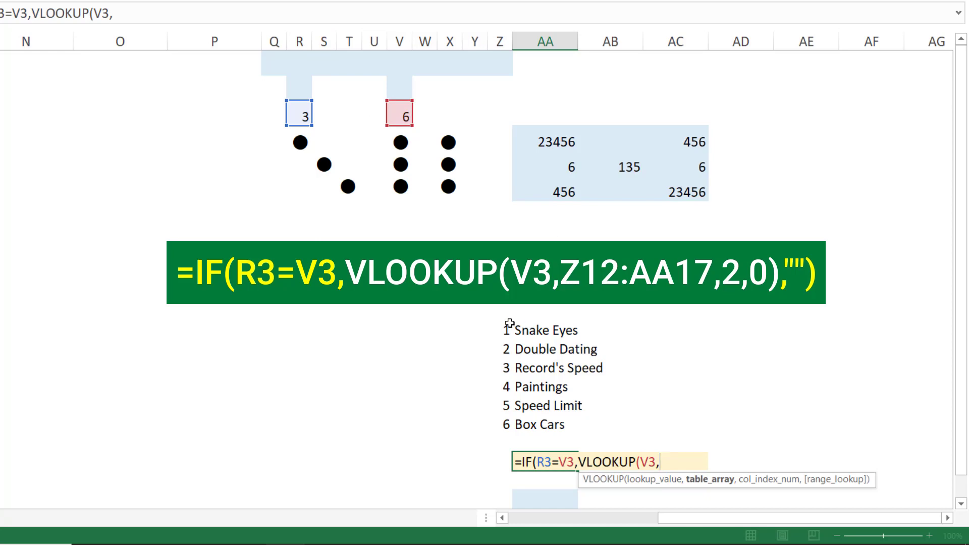
{"action": "left_click_drag", "start_coordinate": [510, 324], "coordinate": [563, 423]}
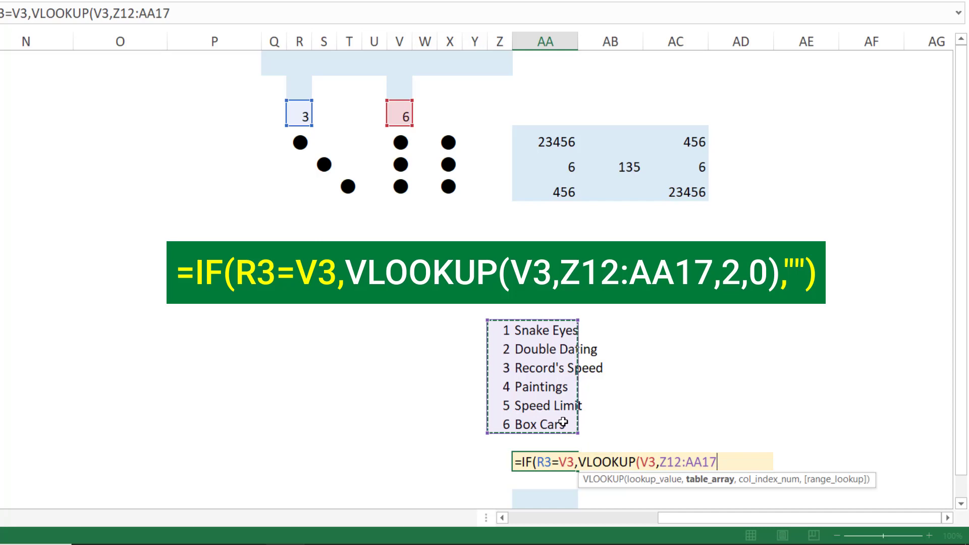
{"action": "type", "text": ","}
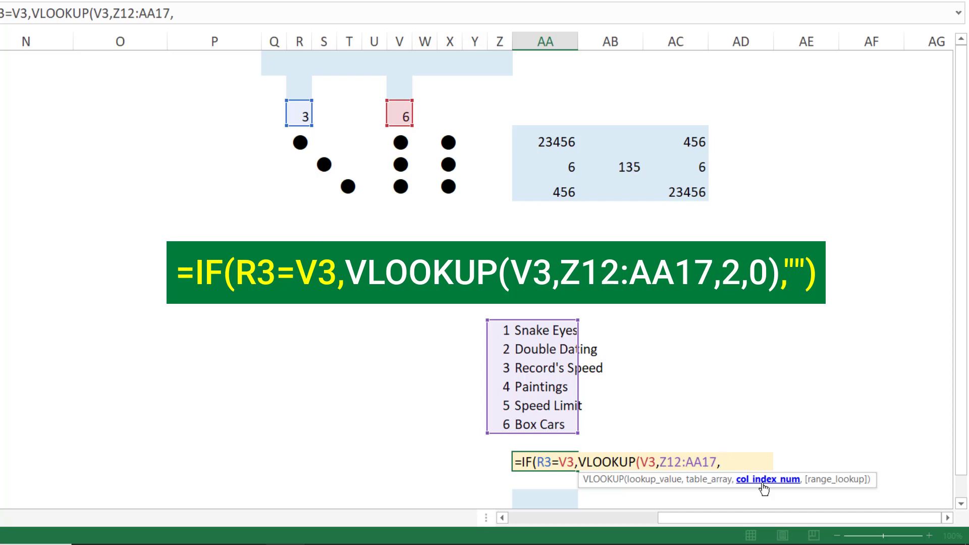
{"action": "type", "text": "2,"}
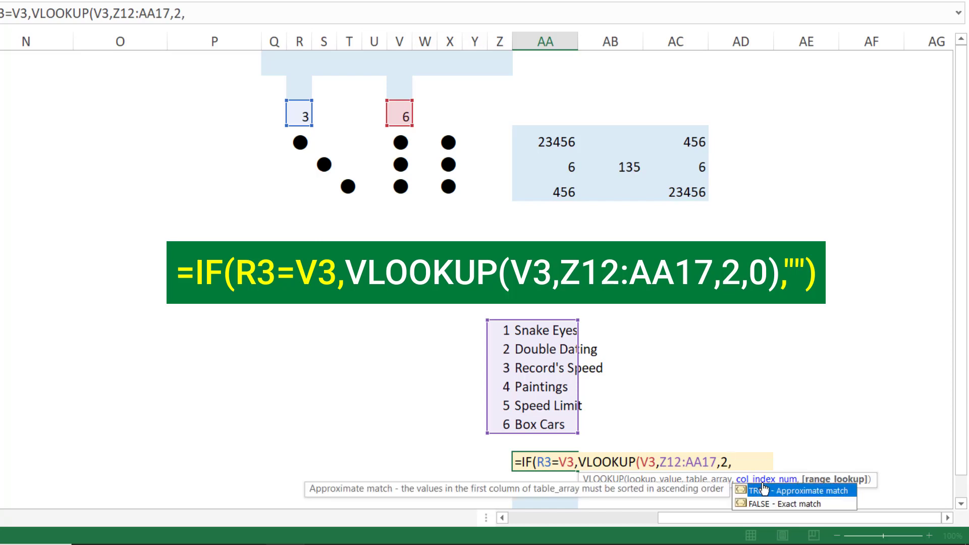
{"action": "scroll", "coordinate": [893, 418], "scroll_direction": "down", "scroll_amount": 1}
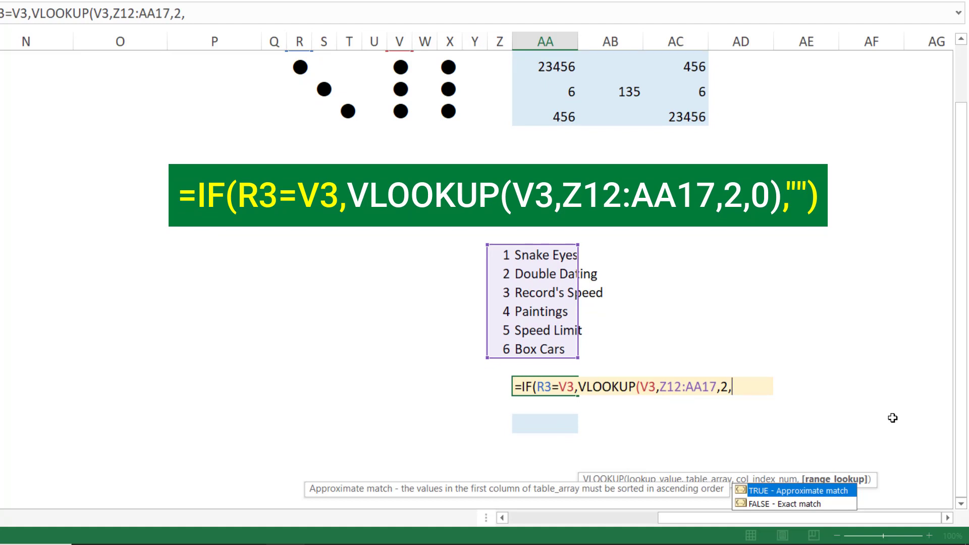
{"action": "type", "text": "0)"}
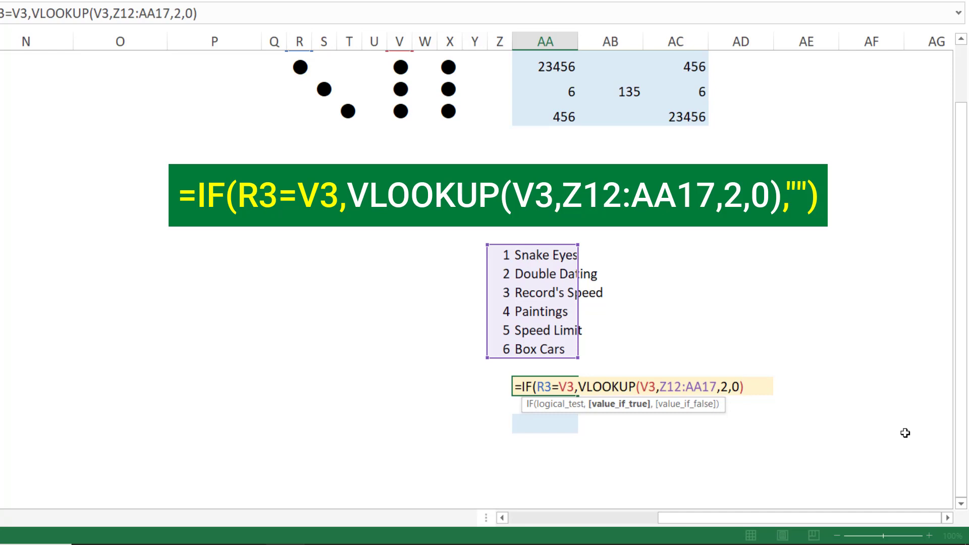
Complete the AA19 formula with an empty string ("") as the value if false and enter it
{"action": "type", "text": ","}
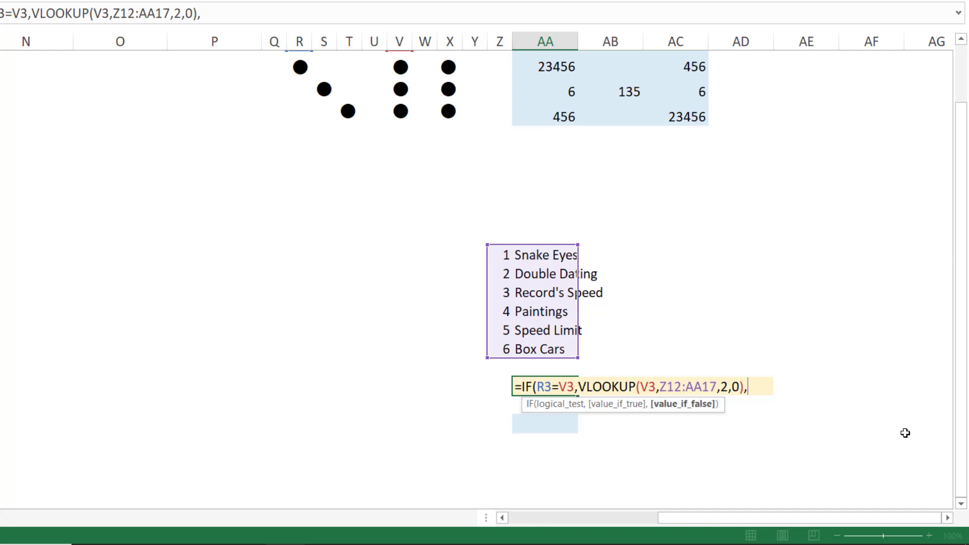
{"action": "type", "text": "\"\")"}
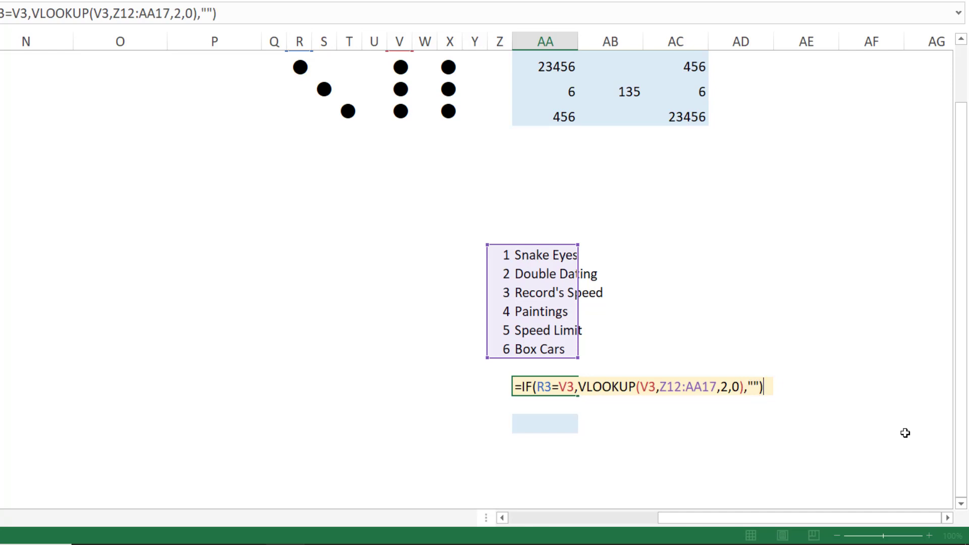
{"action": "scroll", "coordinate": [740, 463], "scroll_direction": "up", "scroll_amount": 1}
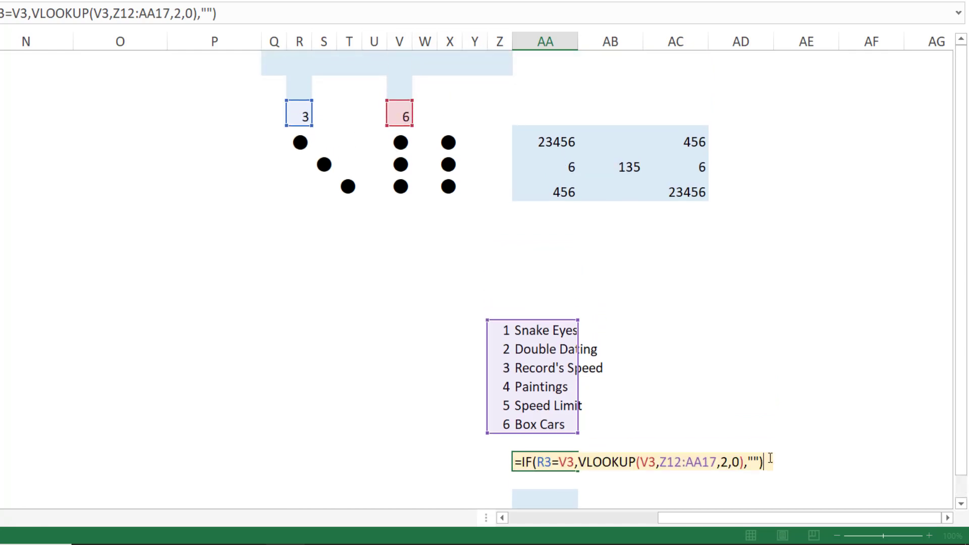
{"action": "key", "text": "Return"}
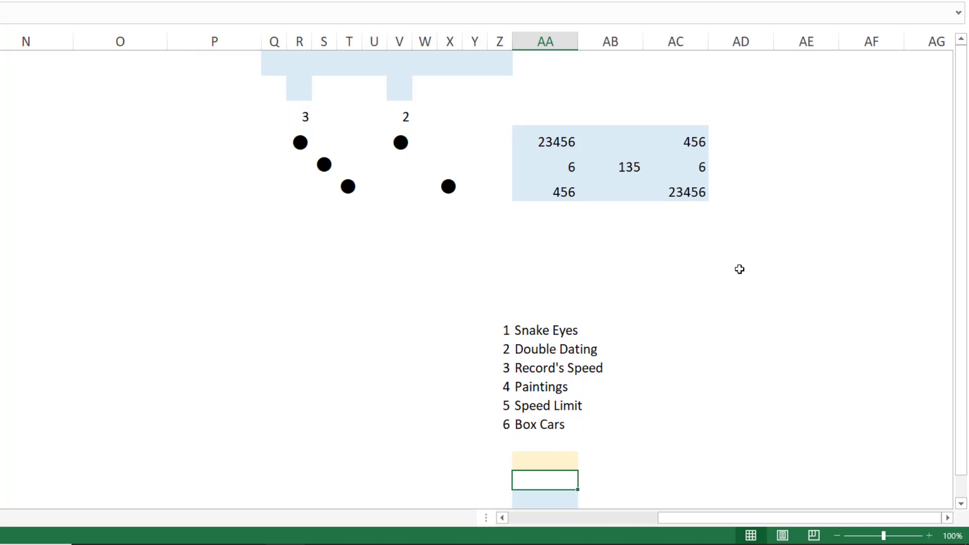
Recalculate the sheet to roll a double and check the name returned in AA19
{"action": "key", "text": "F9"}
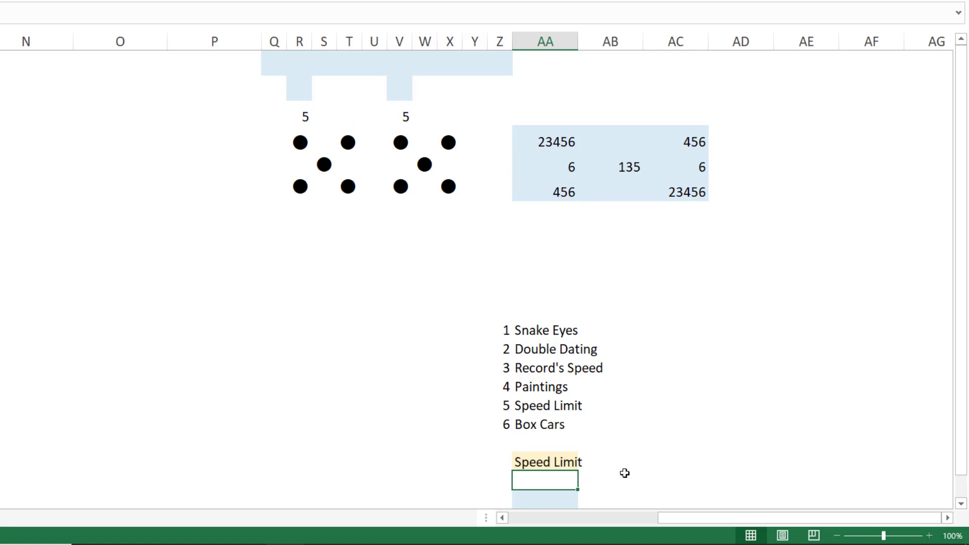
{"action": "scroll", "coordinate": [625, 473], "scroll_direction": "down", "scroll_amount": 1}
{"action": "scroll", "coordinate": [715, 392], "scroll_direction": "up", "scroll_amount": 1}
In the blue cell AA21, begin an IF formula with the logical test AA19="" and an empty string ("") as the value if true
{"action": "key", "text": "Down"}
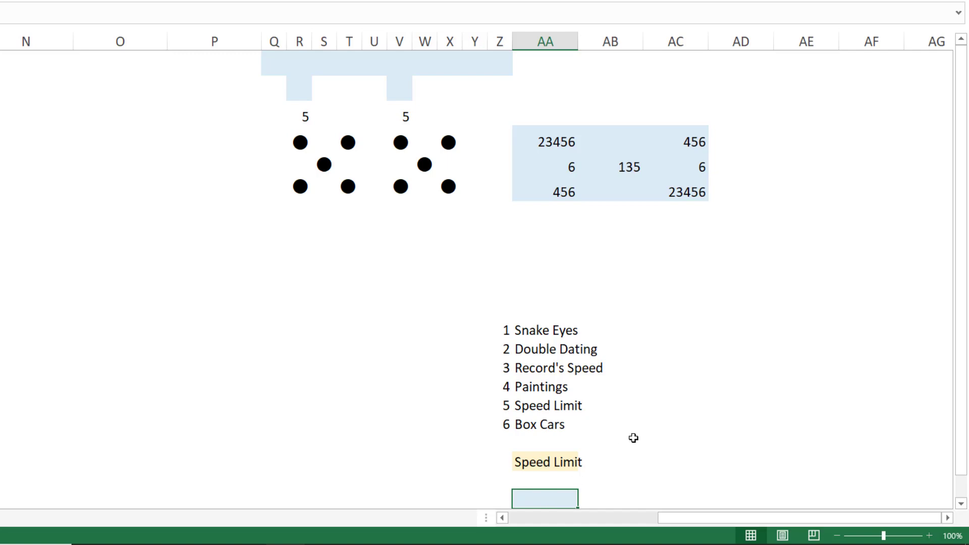
{"action": "scroll", "coordinate": [633, 436], "scroll_direction": "down", "scroll_amount": 2}
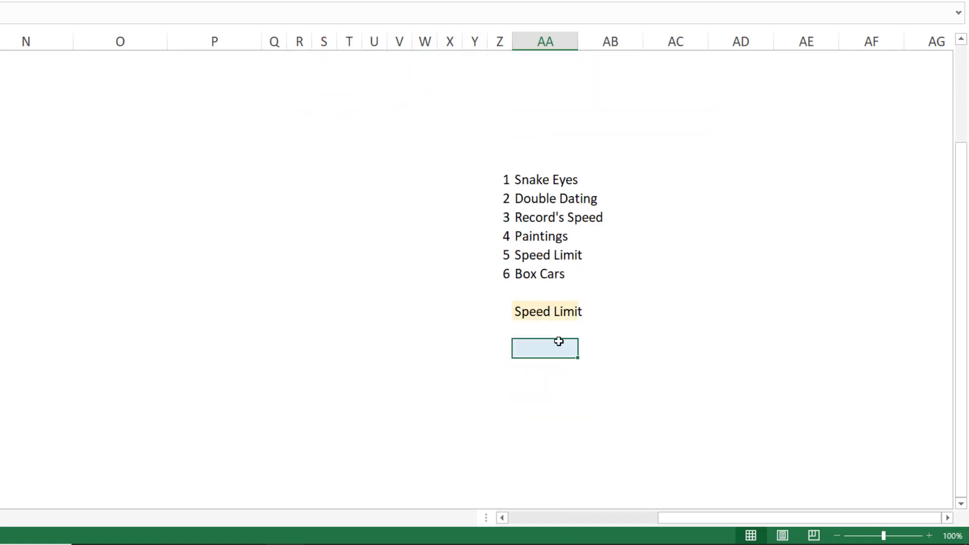
{"action": "type", "text": "=If"}
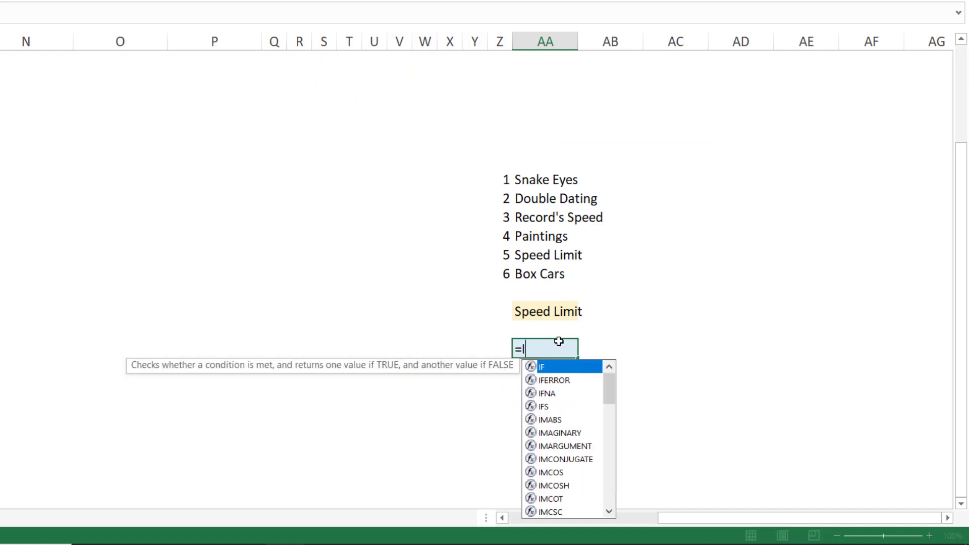
{"action": "key", "text": "Tab"}
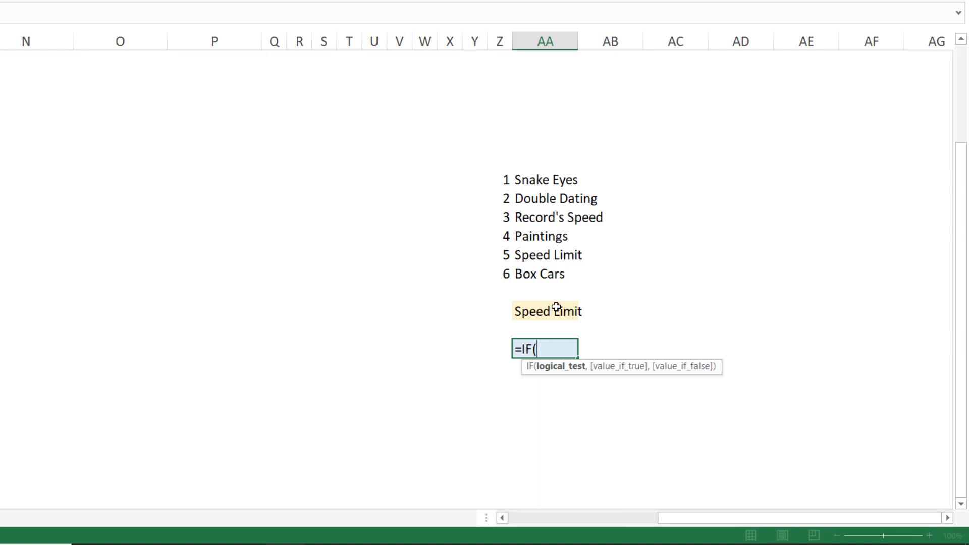
{"action": "left_click", "coordinate": [556, 309]}
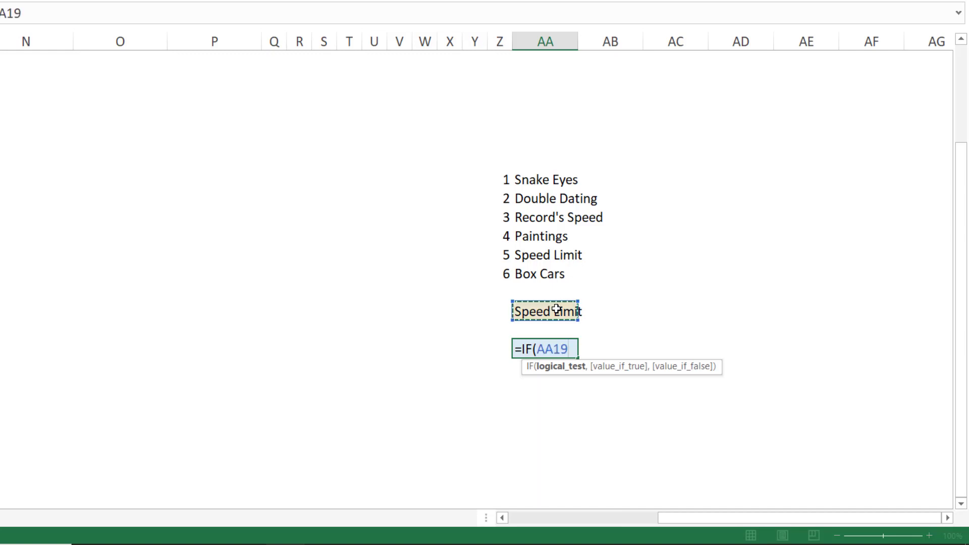
{"action": "type", "text": "=\"\""}
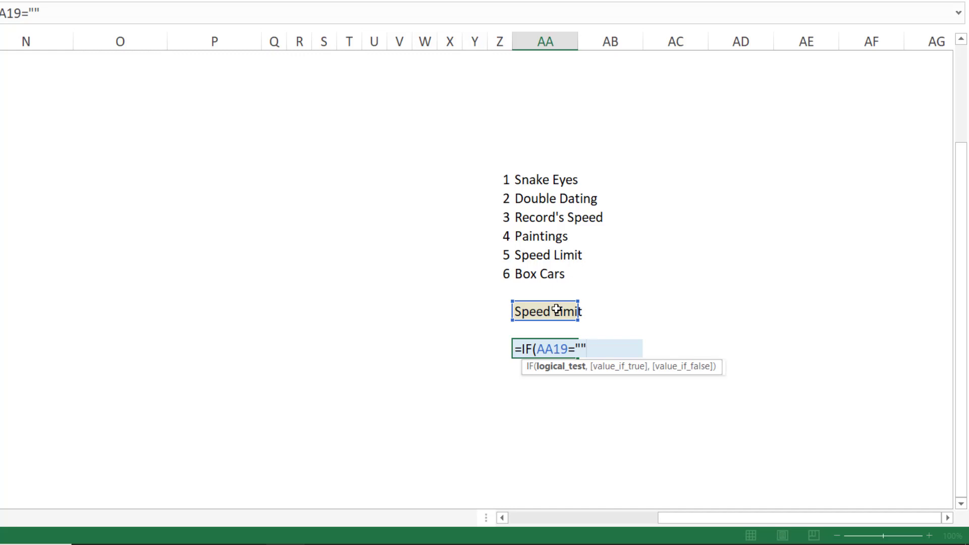
{"action": "type", "text": ","}
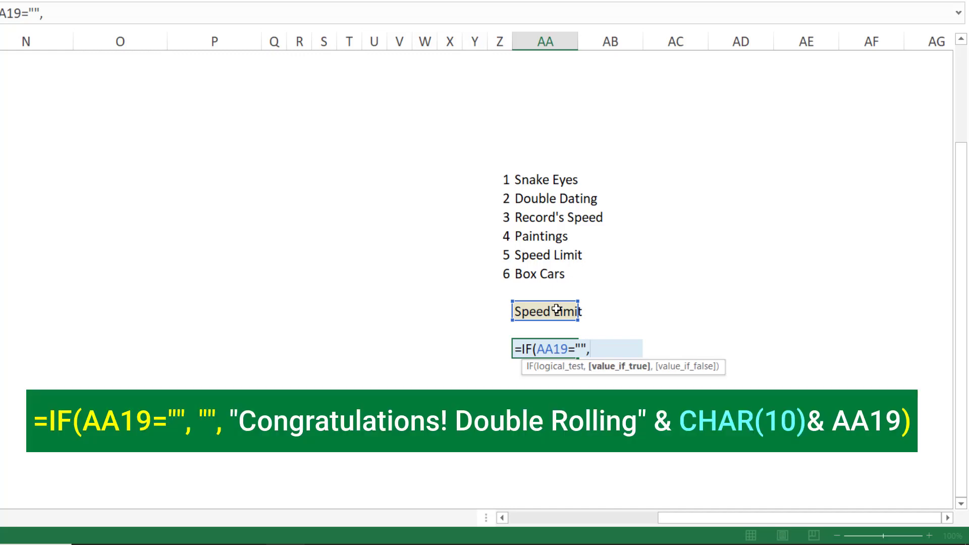
{"action": "type", "text": "\"\","}
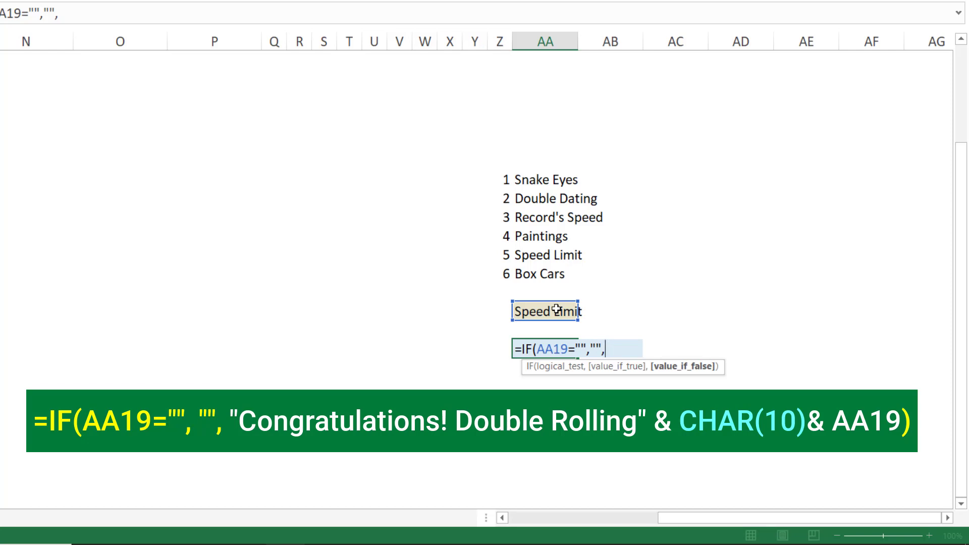
Complete the AA21 formula with "Congratulations! Double Rolling"&CHAR(10)&AA19 as the value if false and enter it
{"action": "type", "text": "\"Congratulations! Double Rolling\""}
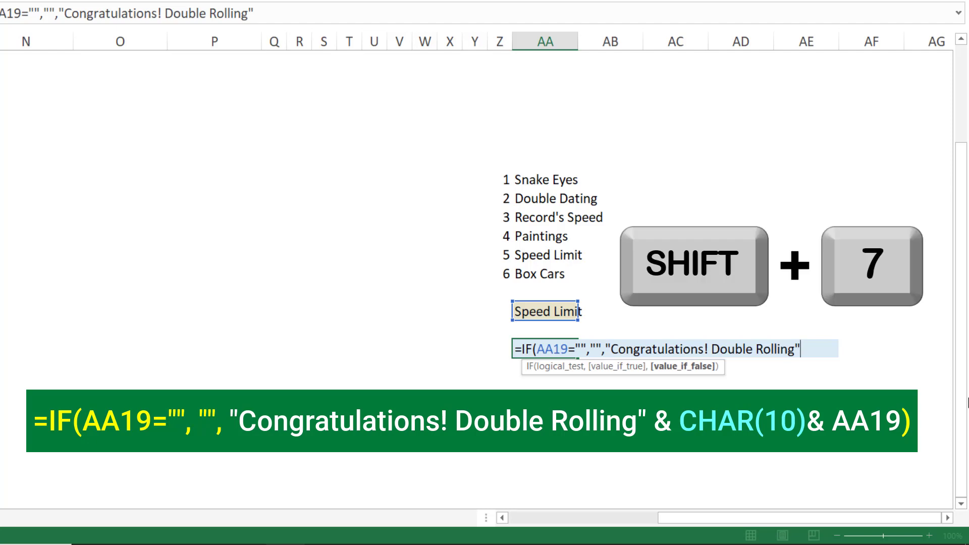
{"action": "type", "text": "&"}
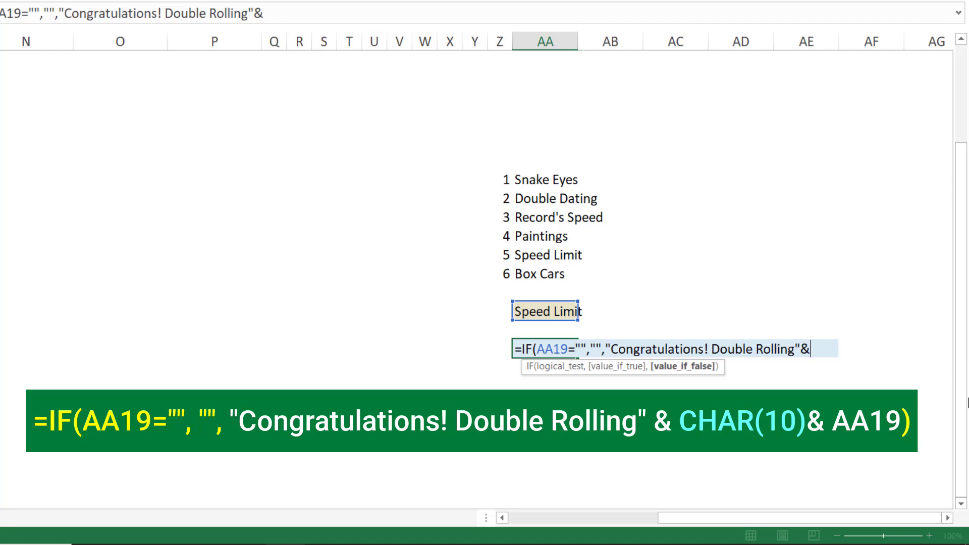
{"action": "type", "text": "char"}
{"action": "key", "text": "Tab"}
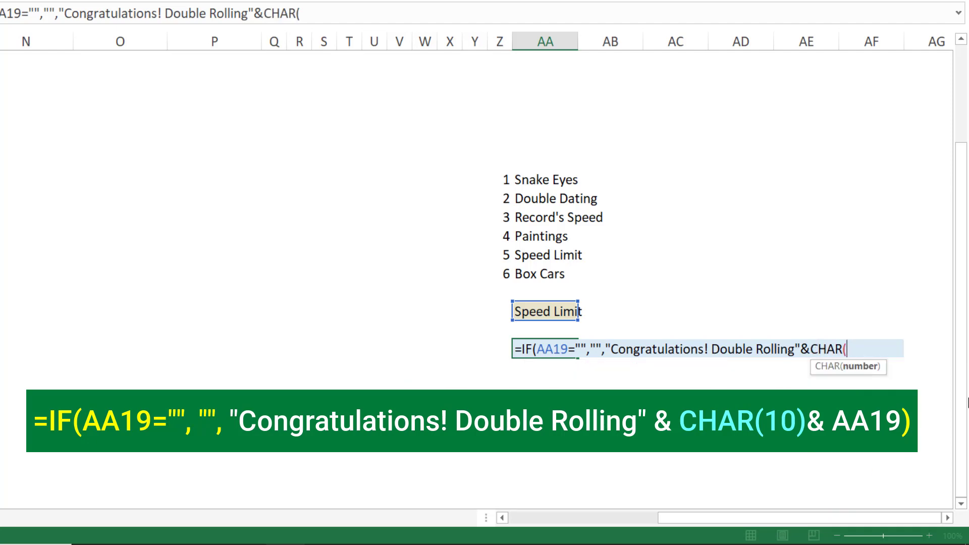
{"action": "type", "text": "10)"}
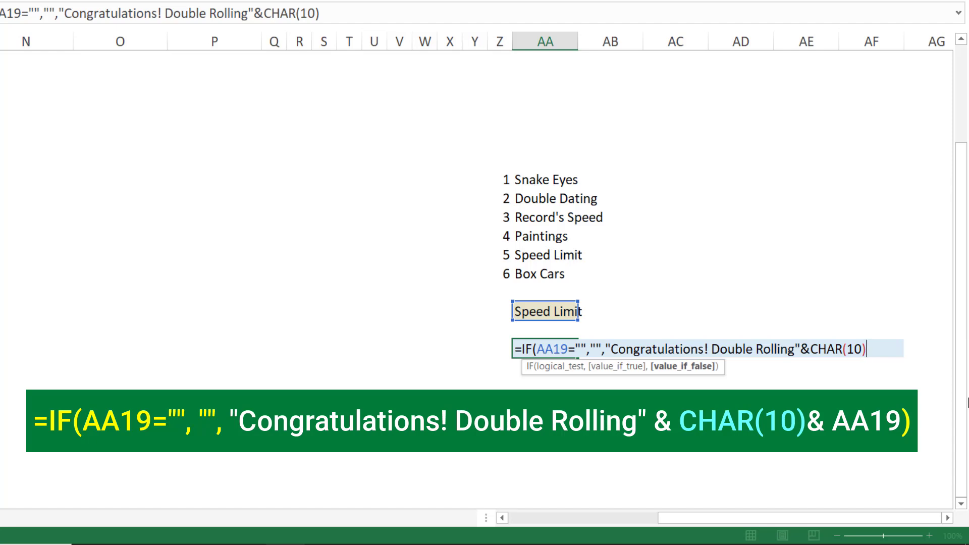
{"action": "type", "text": "&AA19"}
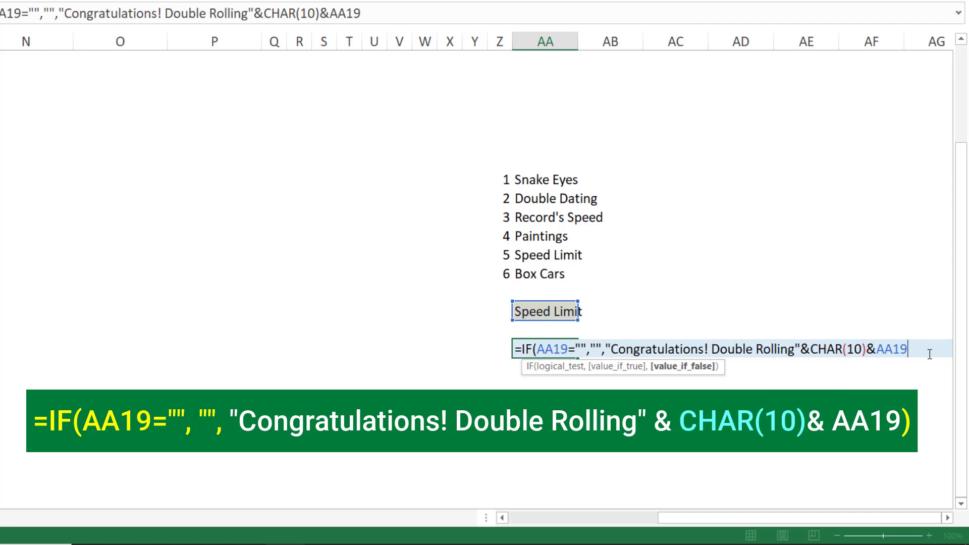
{"action": "type", "text": ")"}
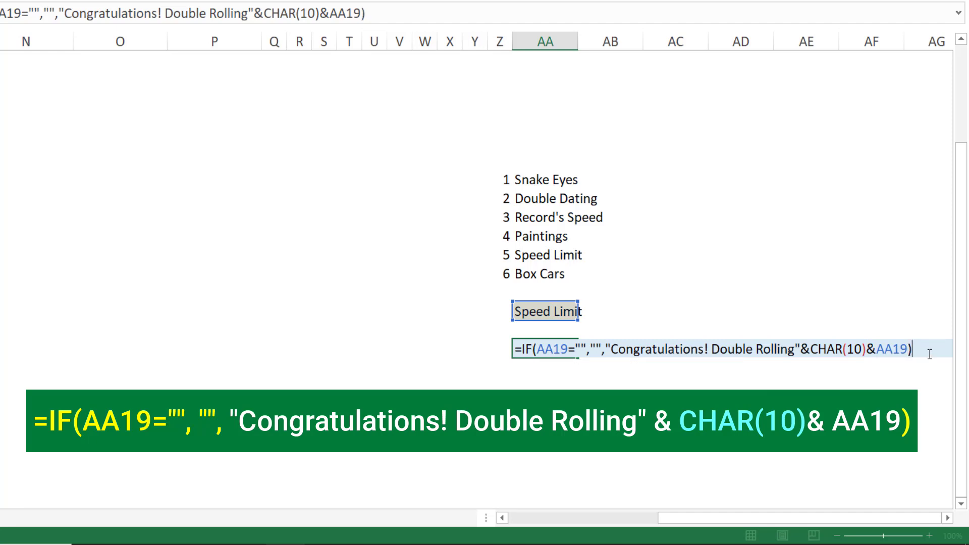
{"action": "key", "text": "Return"}
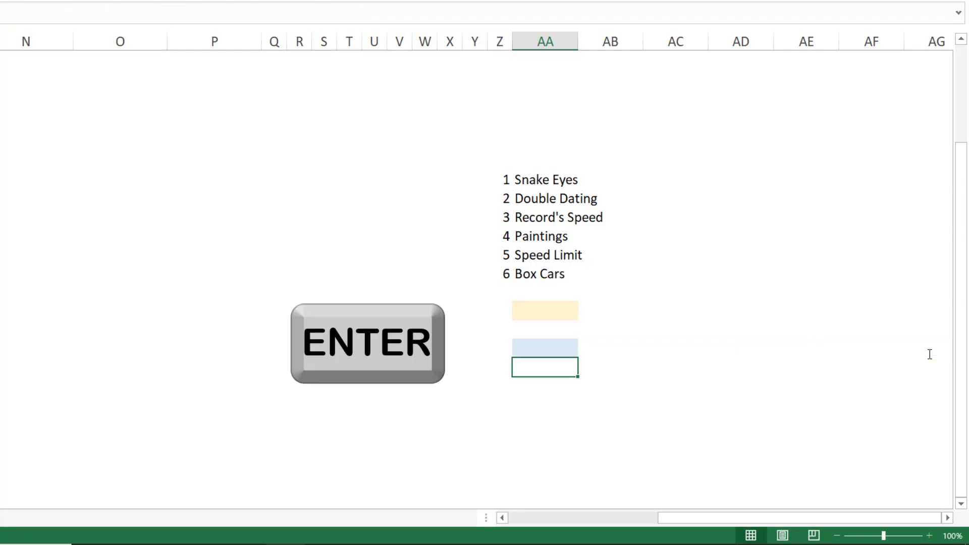
Recalculate the sheet repeatedly to roll a double and check the message returned in AA21
{"action": "scroll", "coordinate": [931, 353], "scroll_direction": "up", "scroll_amount": 1}
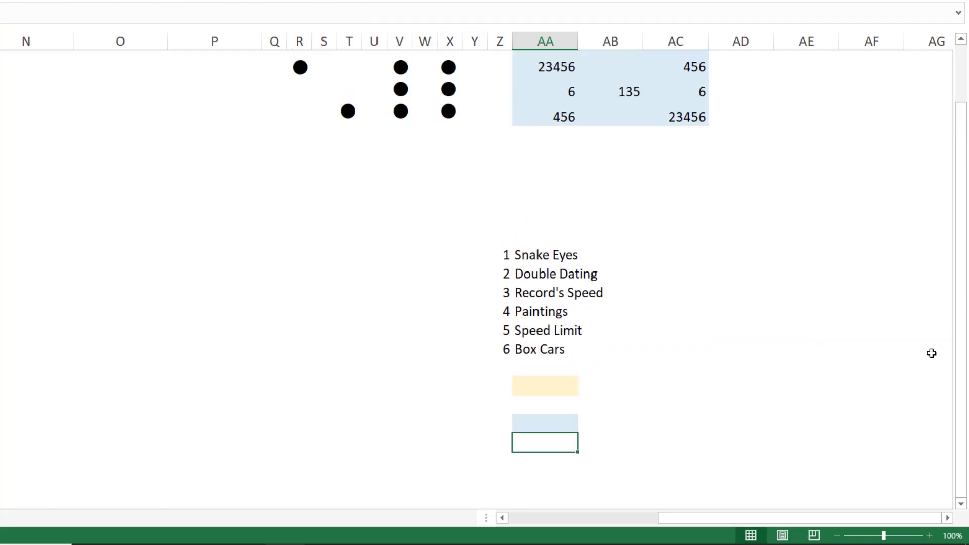
{"action": "scroll", "coordinate": [932, 353], "scroll_direction": "up", "scroll_amount": 1}
{"action": "scroll", "coordinate": [931, 354], "scroll_direction": "down", "scroll_amount": 1}
{"action": "key", "text": "F9"}
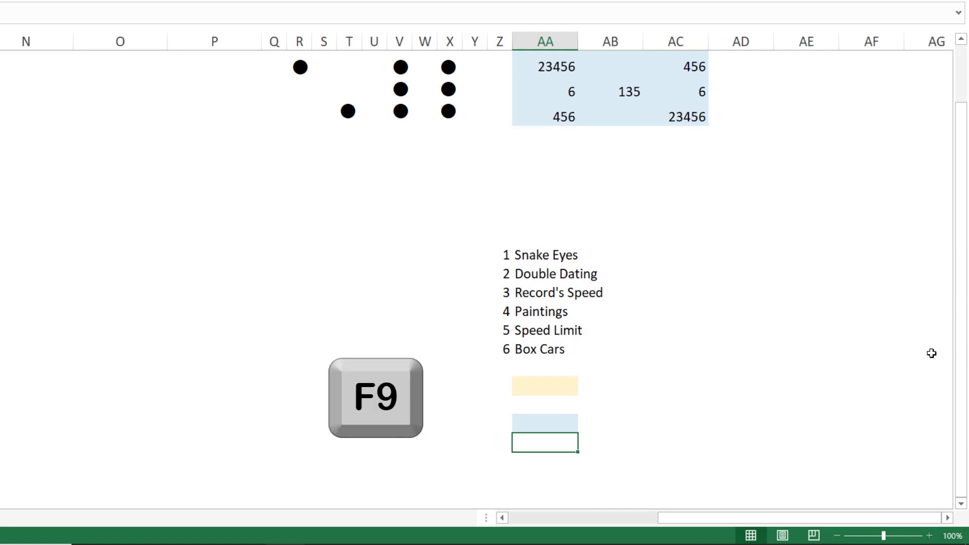
{"action": "key", "text": "F9"}
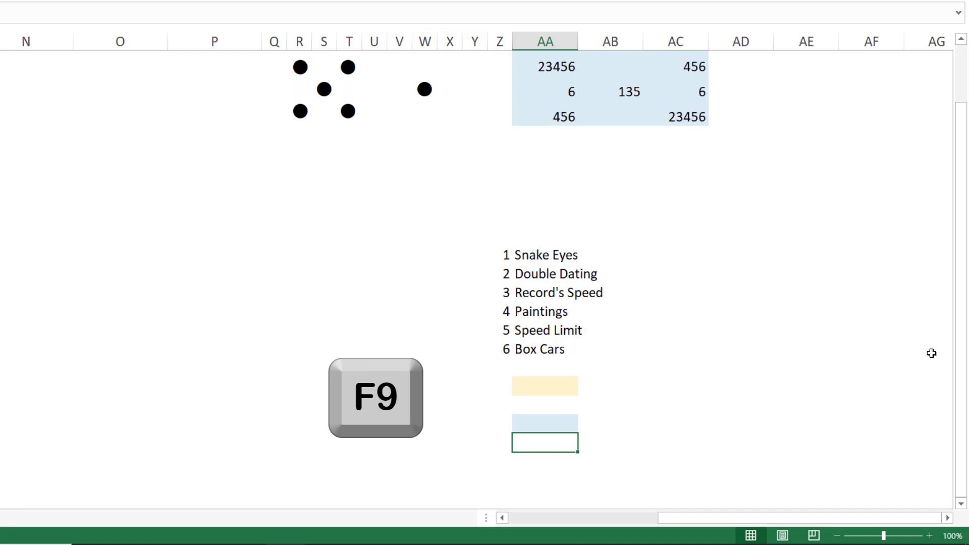
{"action": "key", "text": "F9"}
{"action": "key", "text": "F9"}
{"action": "key", "text": "F9"}
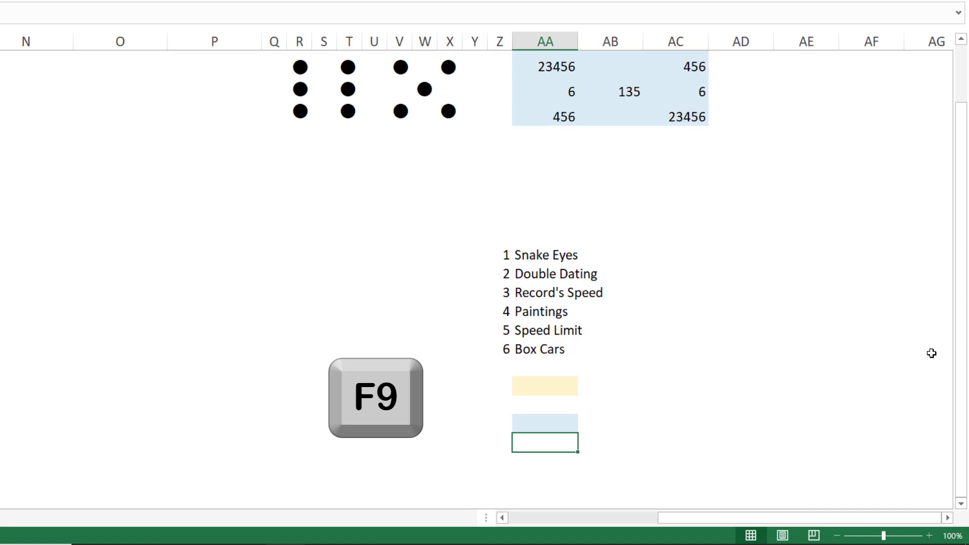
{"action": "key", "text": "F9"}
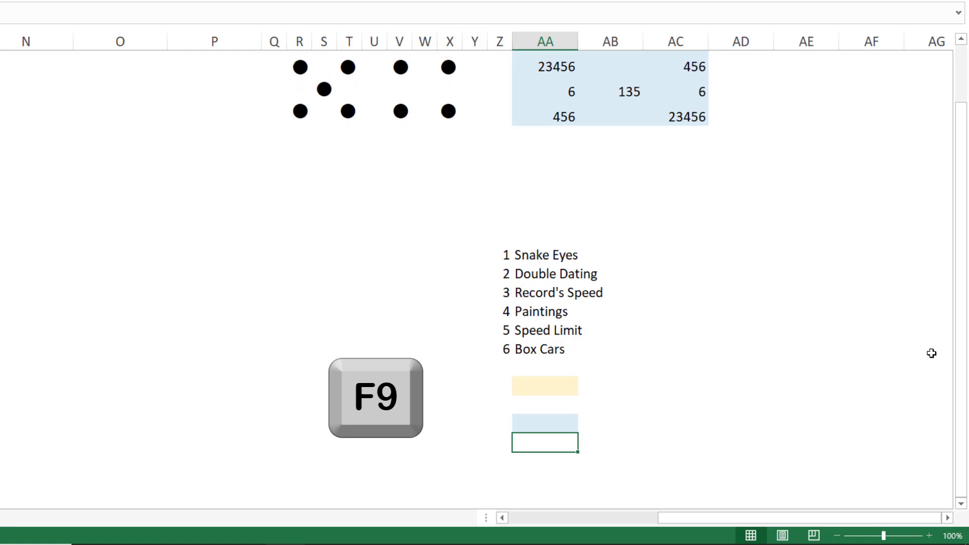
{"action": "key", "text": "F9"}
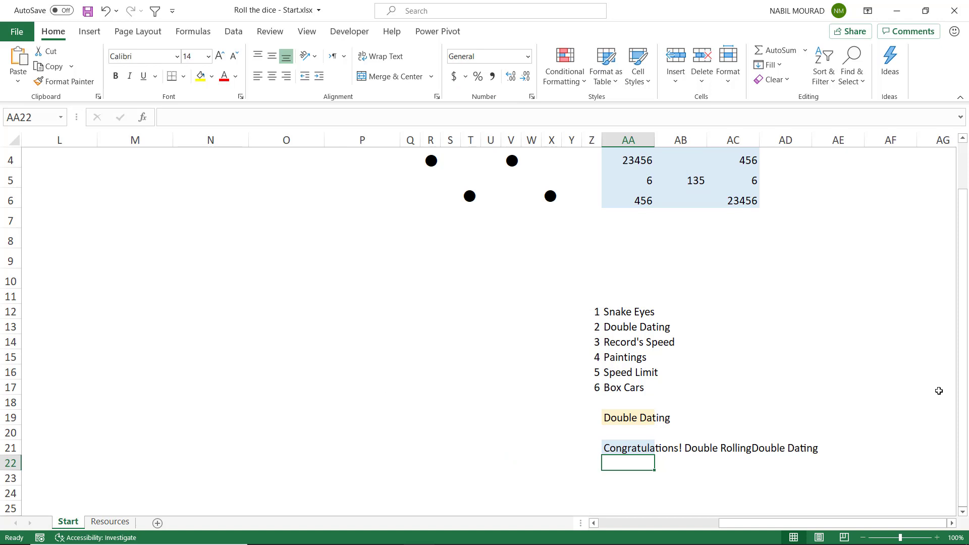
Copy the first die's dot cells R4:T6 and paste them at B2 as a linked picture
{"action": "scroll", "coordinate": [410, 266], "scroll_direction": "up", "scroll_amount": 1}
{"action": "scroll", "coordinate": [411, 266], "scroll_direction": "left", "scroll_amount": 2}
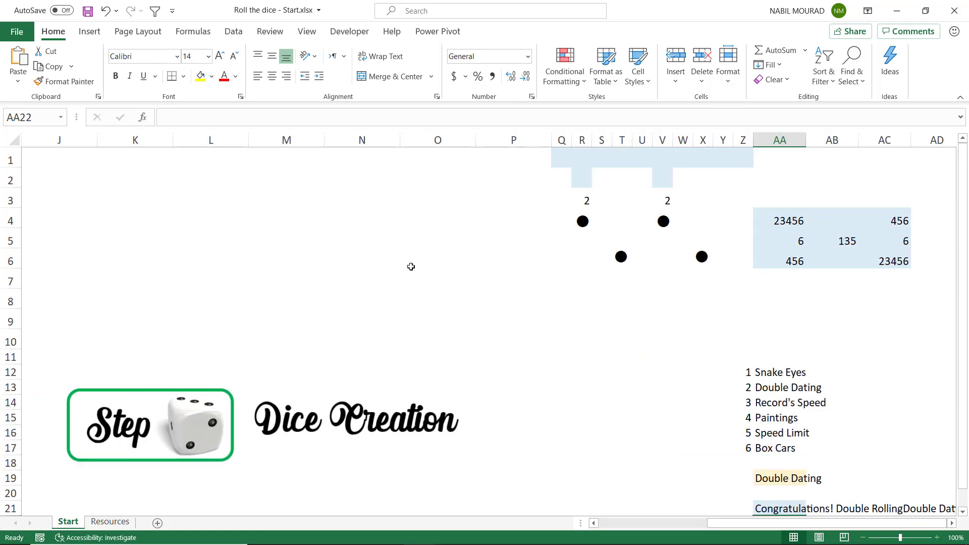
{"action": "left_click_drag", "start_coordinate": [582, 221], "coordinate": [622, 255]}
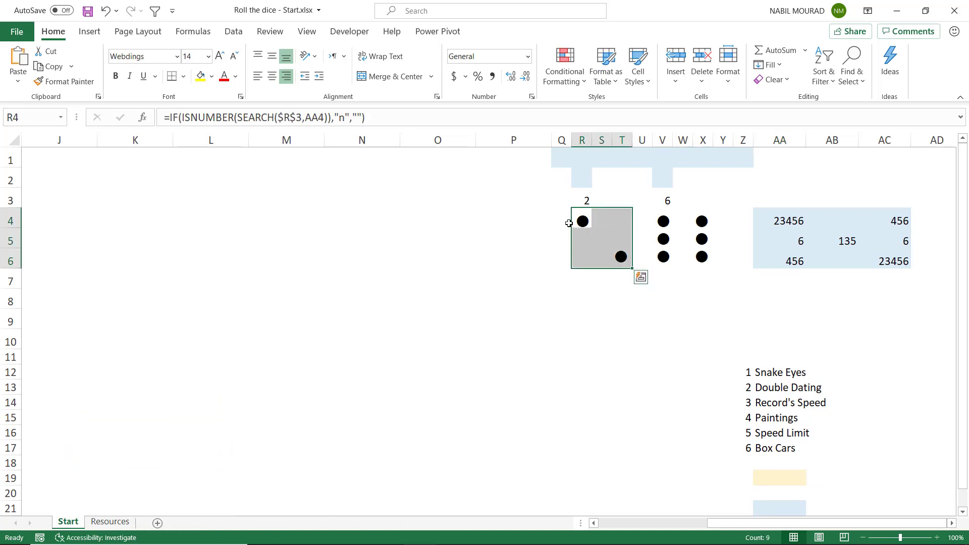
{"action": "key", "text": "ctrl+c"}
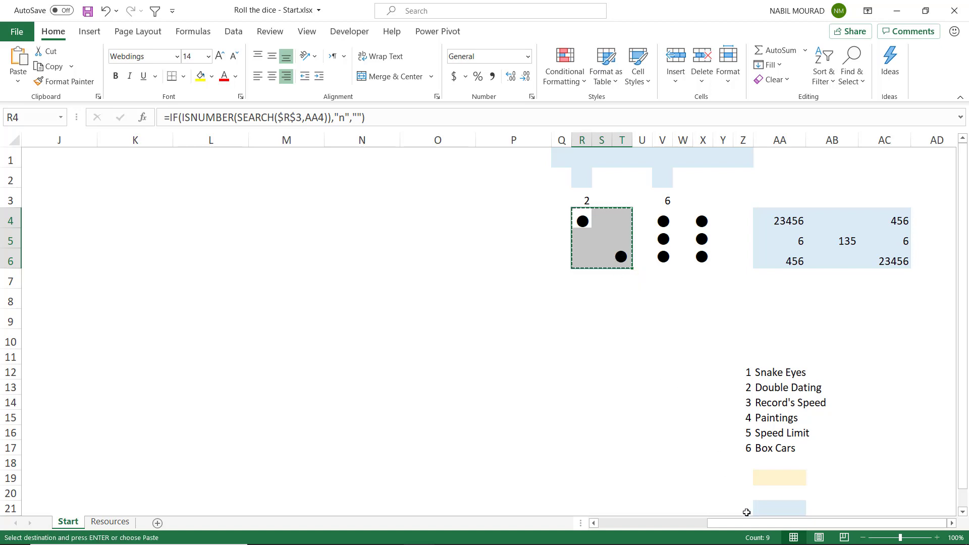
{"action": "left_click_drag", "start_coordinate": [742, 528], "coordinate": [630, 528]}
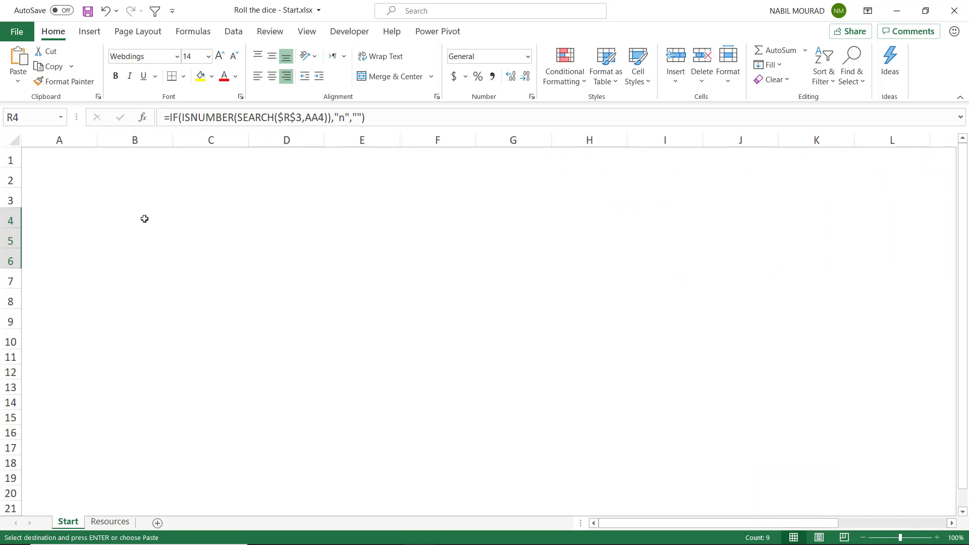
{"action": "left_click", "coordinate": [117, 180]}
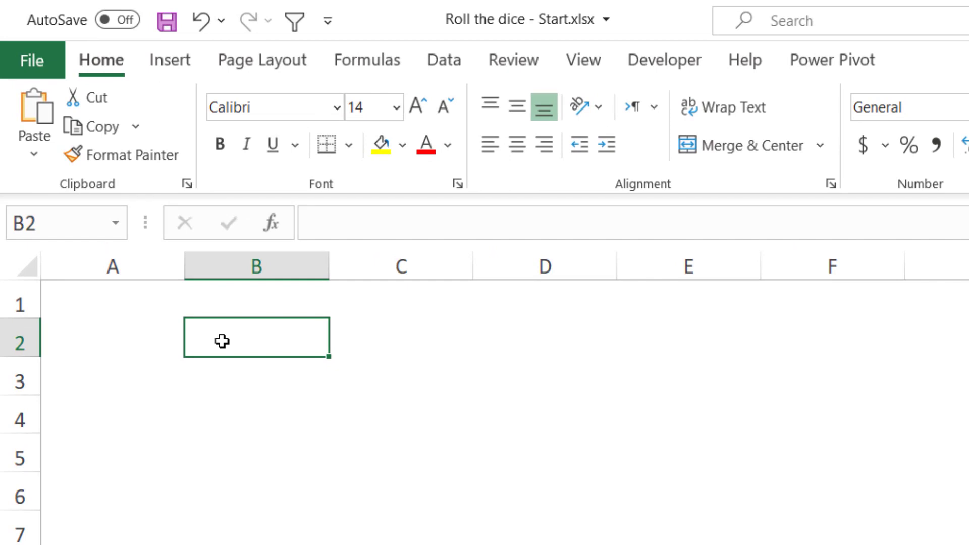
{"action": "left_click", "coordinate": [33, 148]}
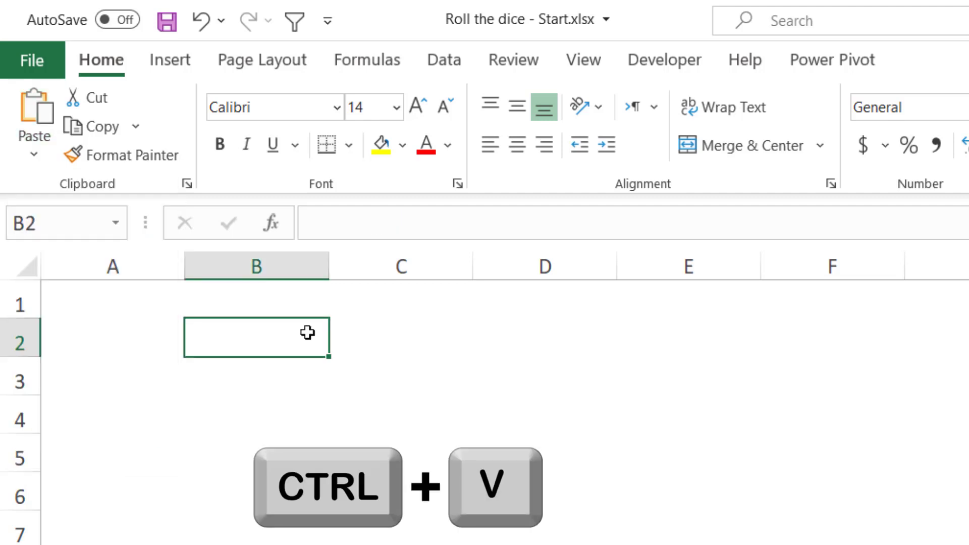
{"action": "key", "text": "ctrl+v"}
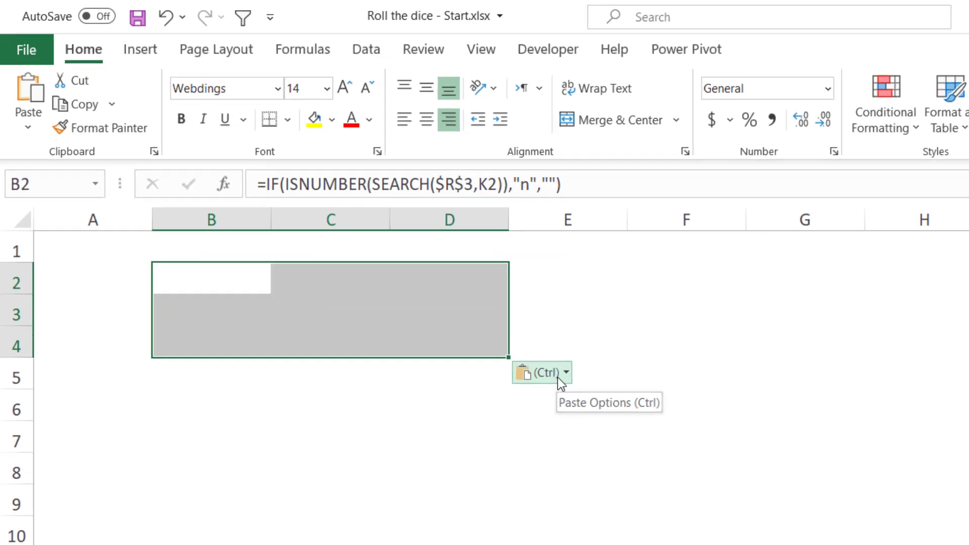
{"action": "left_click", "coordinate": [560, 373]}
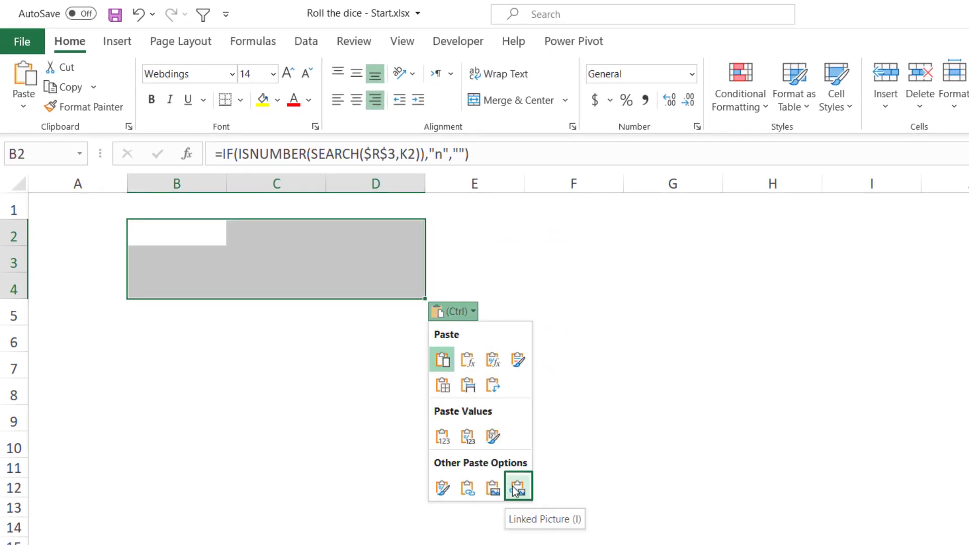
{"action": "left_click", "coordinate": [512, 486]}
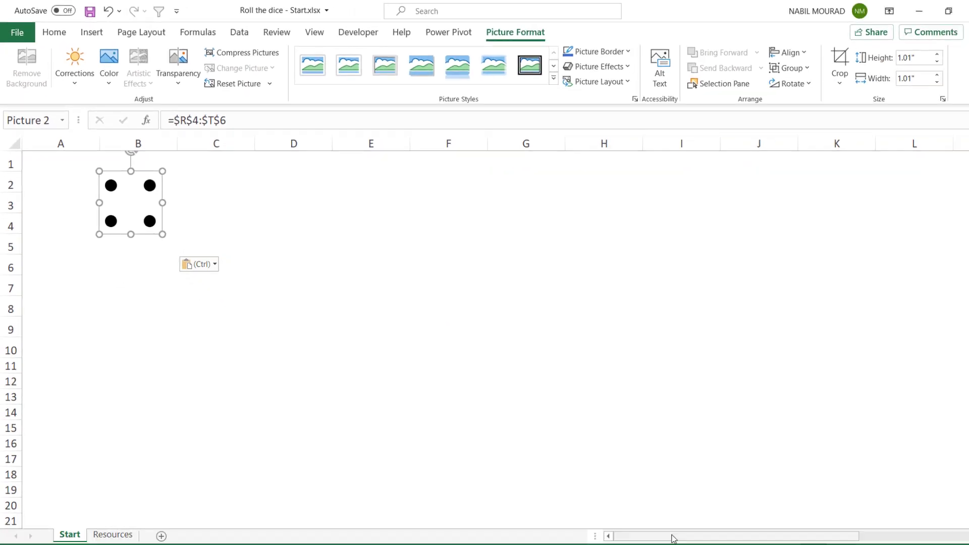
Copy the second die's dot cells V4:X6 and paste them at D2 as a linked picture
{"action": "left_click_drag", "start_coordinate": [673, 536], "coordinate": [740, 528]}
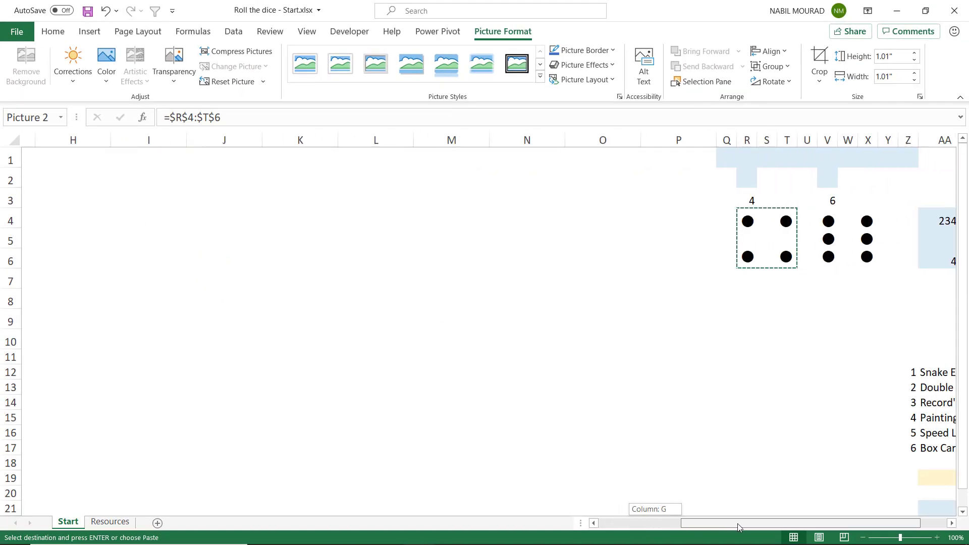
{"action": "left_click_drag", "start_coordinate": [813, 214], "coordinate": [853, 254]}
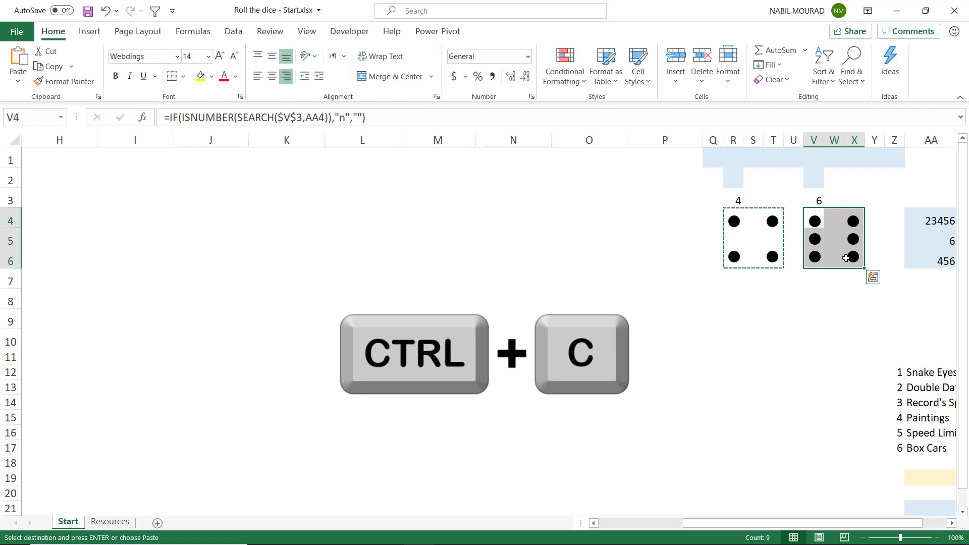
{"action": "key", "text": "ctrl+c"}
{"action": "left_click_drag", "start_coordinate": [781, 524], "coordinate": [662, 527]}
{"action": "left_click", "coordinate": [222, 178]}
{"action": "left_click", "coordinate": [277, 183]}
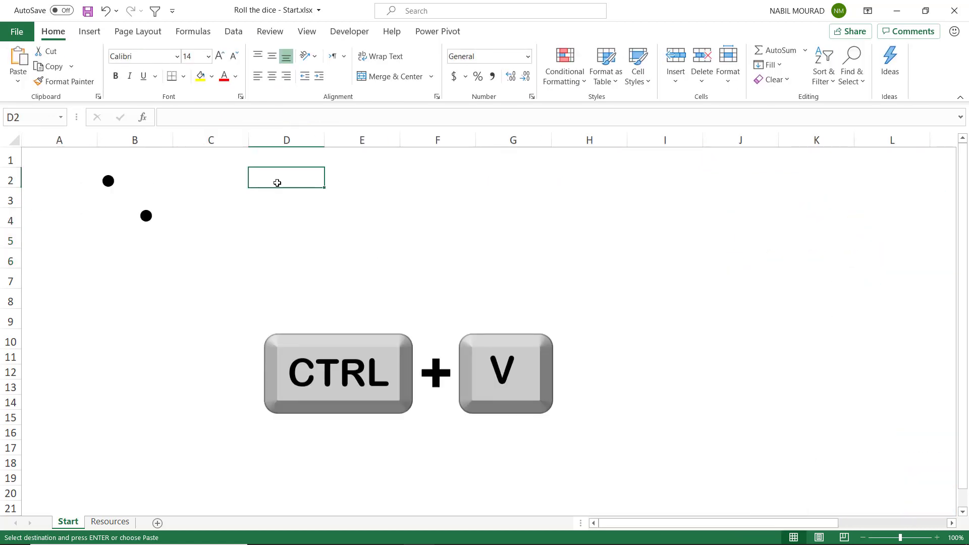
{"action": "key", "text": "ctrl+v"}
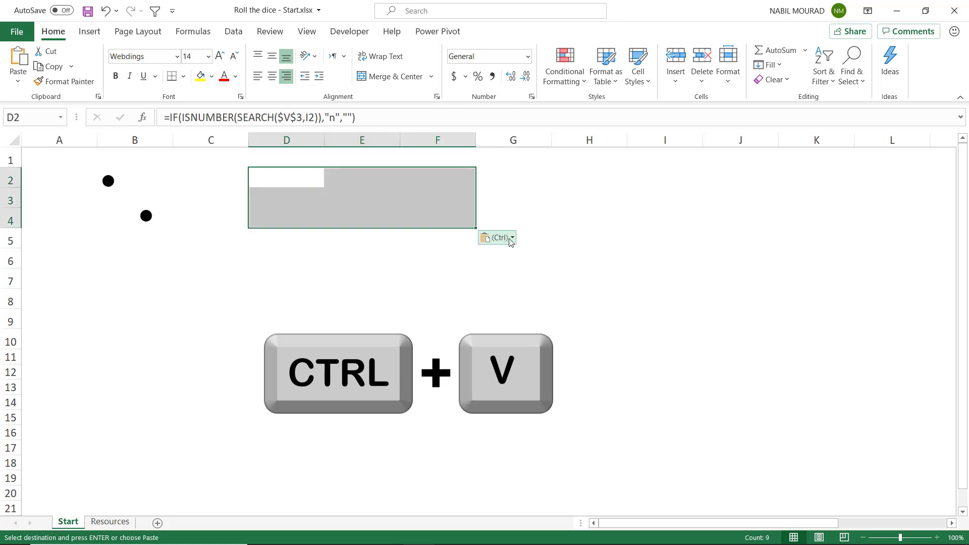
{"action": "left_click", "coordinate": [511, 240]}
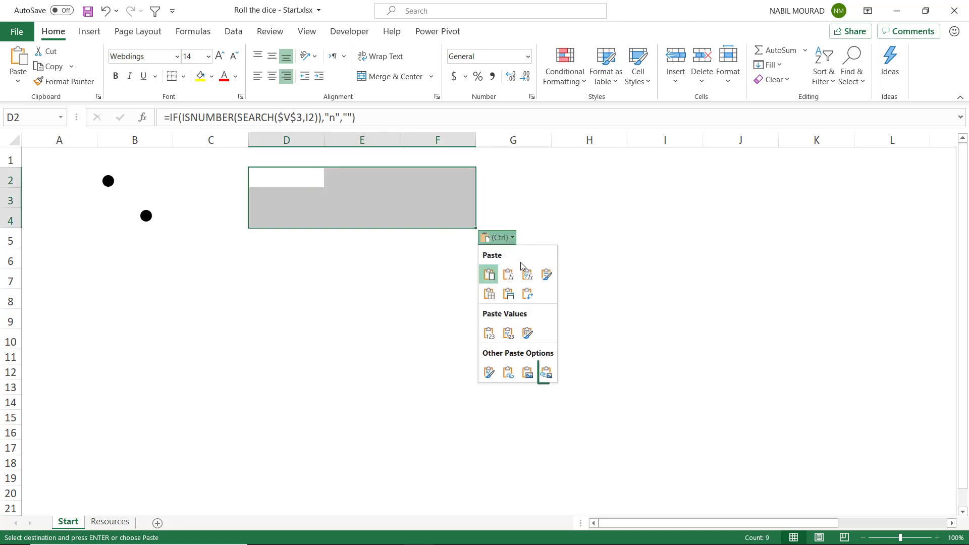
{"action": "left_click", "coordinate": [546, 373]}
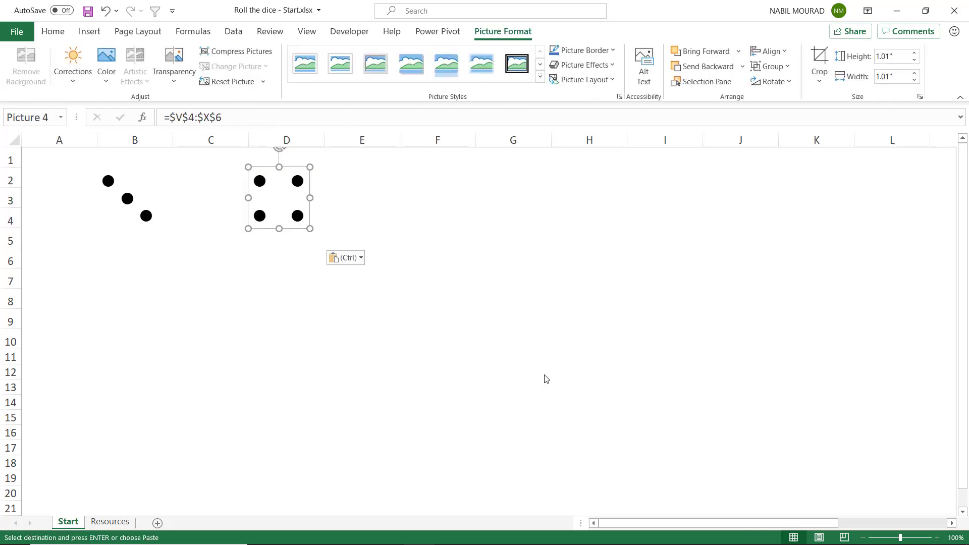
Shift both linked dot pictures slightly on the sheet
{"action": "mouse_move", "coordinate": [113, 185]}
{"action": "left_mouse_down"}
{"action": "mouse_move", "coordinate": [157, 190]}
{"action": "mouse_move", "coordinate": [115, 183]}
{"action": "left_mouse_up"}
{"action": "mouse_move", "coordinate": [282, 191]}
{"action": "left_mouse_down"}
{"action": "mouse_move", "coordinate": [299, 190]}
{"action": "mouse_move", "coordinate": [281, 190]}
{"action": "left_mouse_up"}
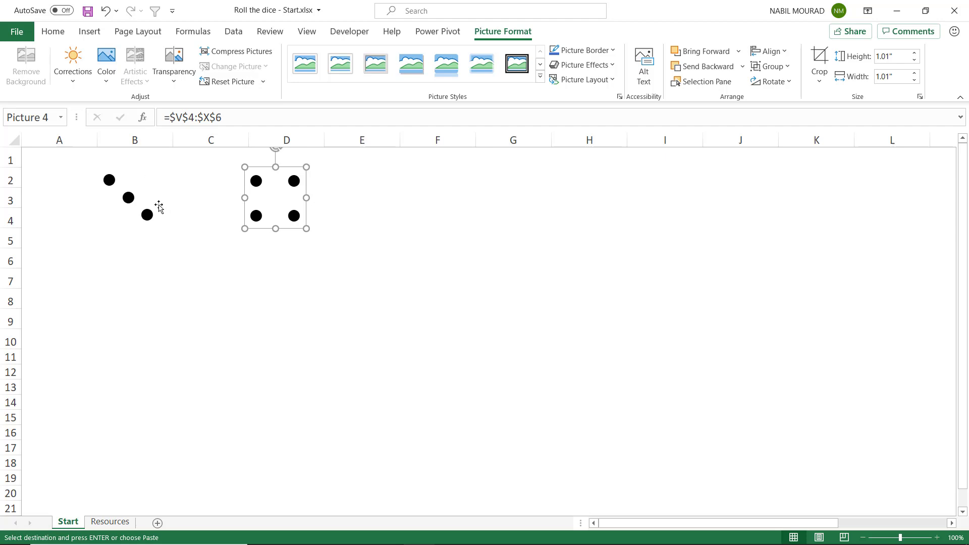
Copy the two empty rounded rectangles from the Resources sheet and paste them at C7 on the Start sheet
{"action": "left_click", "coordinate": [111, 521]}
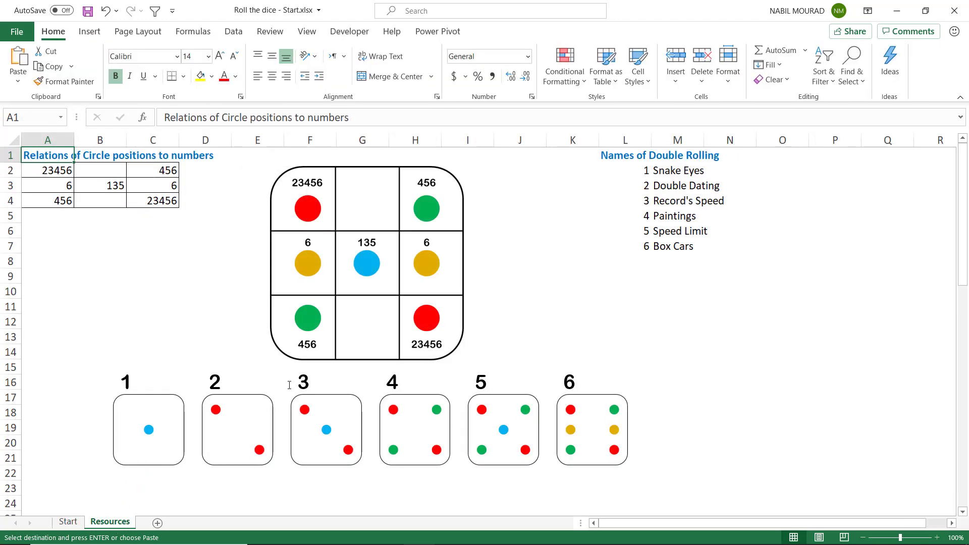
{"action": "scroll", "coordinate": [288, 386], "scroll_direction": "down", "scroll_amount": 5}
{"action": "scroll", "coordinate": [288, 386], "scroll_direction": "down", "scroll_amount": 6}
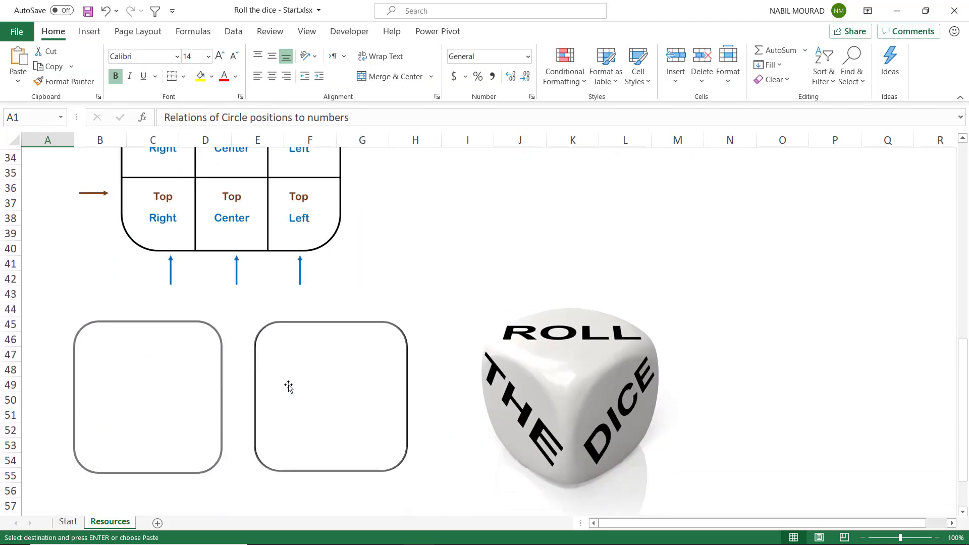
{"action": "left_click", "coordinate": [217, 364], "text": "ctrl"}
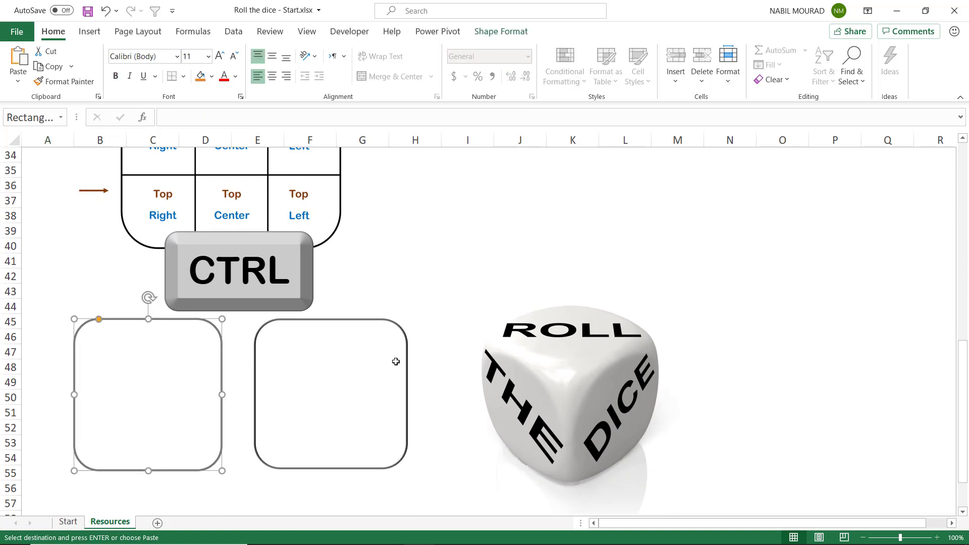
{"action": "left_click", "coordinate": [404, 386], "text": "ctrl"}
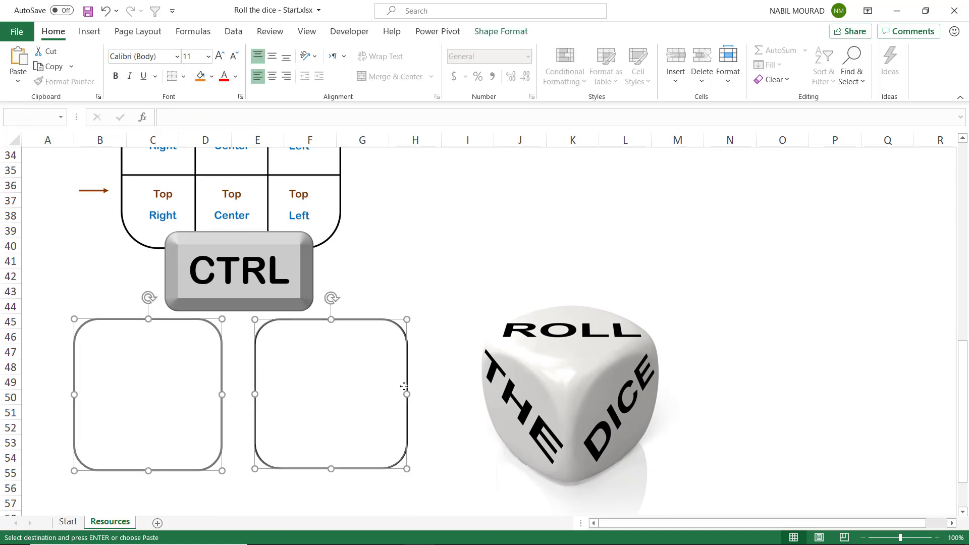
{"action": "key", "text": "ctrl+c"}
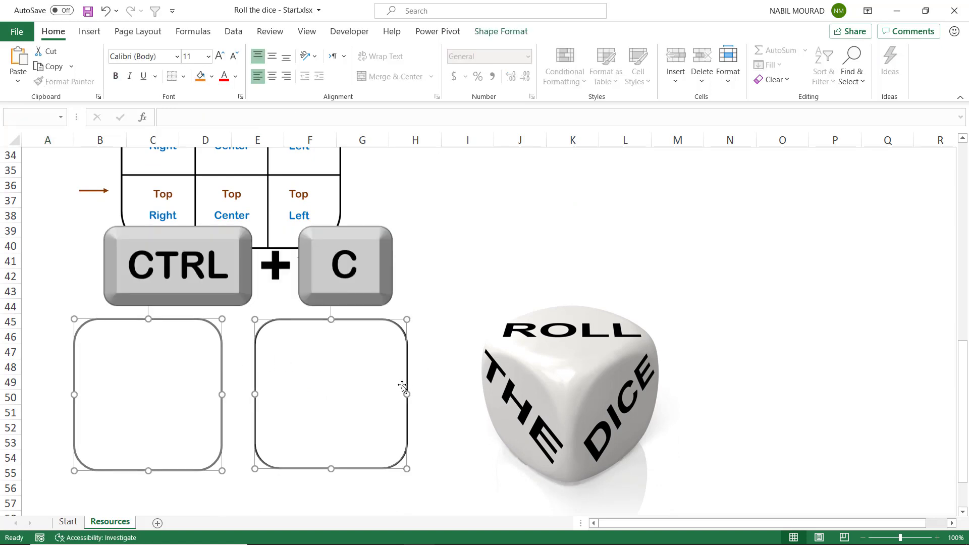
{"action": "left_click", "coordinate": [71, 528]}
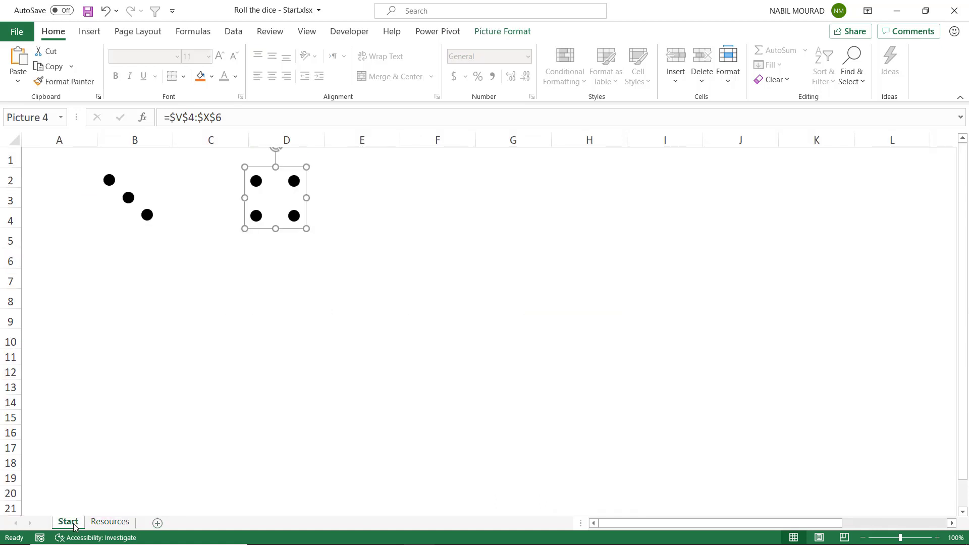
{"action": "left_click", "coordinate": [200, 277]}
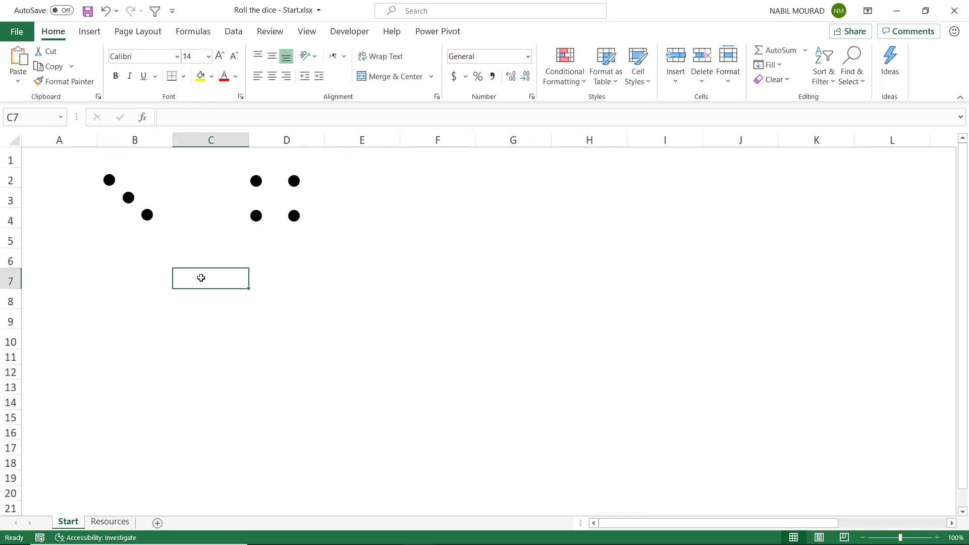
{"action": "key", "text": "ctrl+v"}
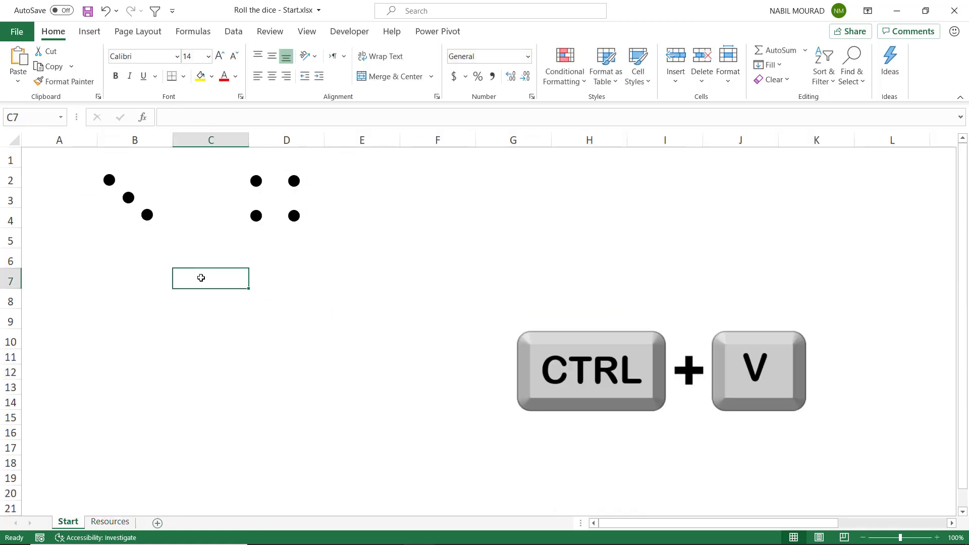
{"action": "left_click", "coordinate": [592, 280]}
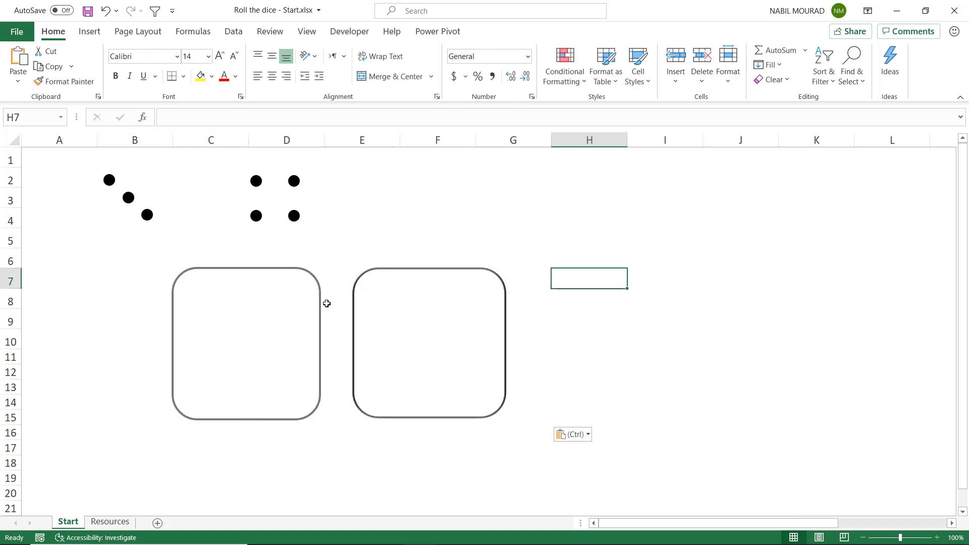
Move the first rounded rectangle below the first die's dot picture, then place the picture inside it and enlarge it to fill the outline
{"action": "left_click_drag", "start_coordinate": [318, 307], "coordinate": [255, 297]}
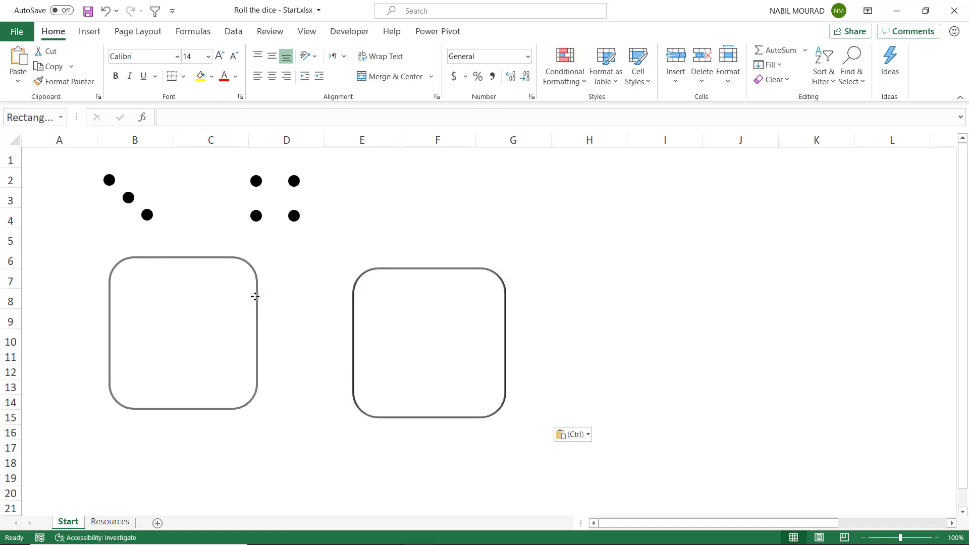
{"action": "left_click_drag", "start_coordinate": [122, 190], "coordinate": [157, 301]}
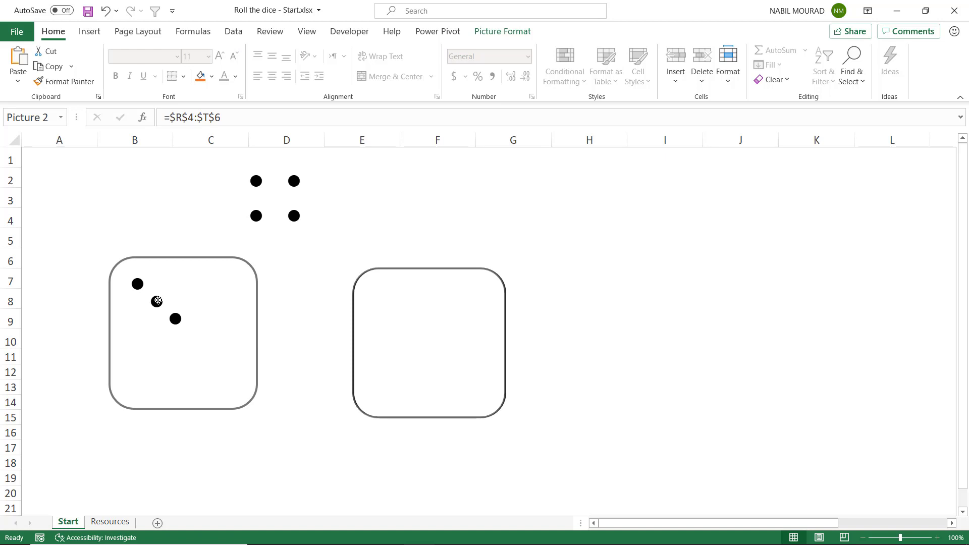
{"action": "left_click_drag", "start_coordinate": [157, 301], "coordinate": [140, 290]}
{"action": "left_click_drag", "start_coordinate": [172, 321], "coordinate": [234, 408]}
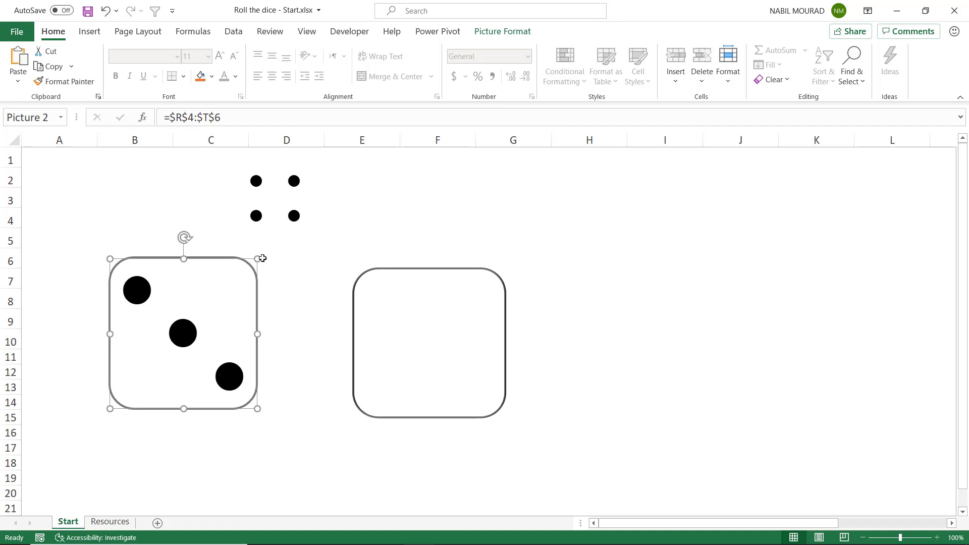
{"action": "left_click", "coordinate": [56, 313]}
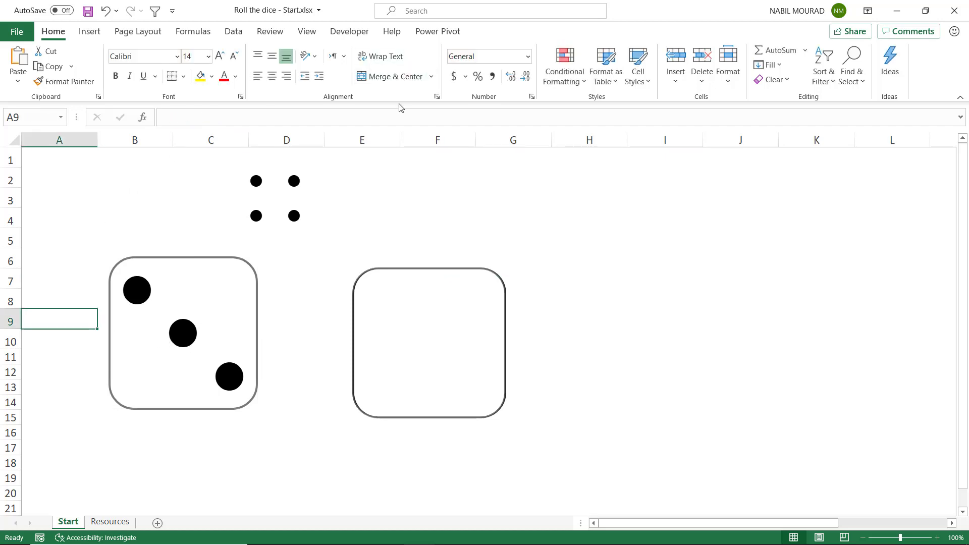
Open the Selection Pane and select the listed pictures and rounded rectangles one by one to identify them on the sheet
{"action": "left_click", "coordinate": [256, 305]}
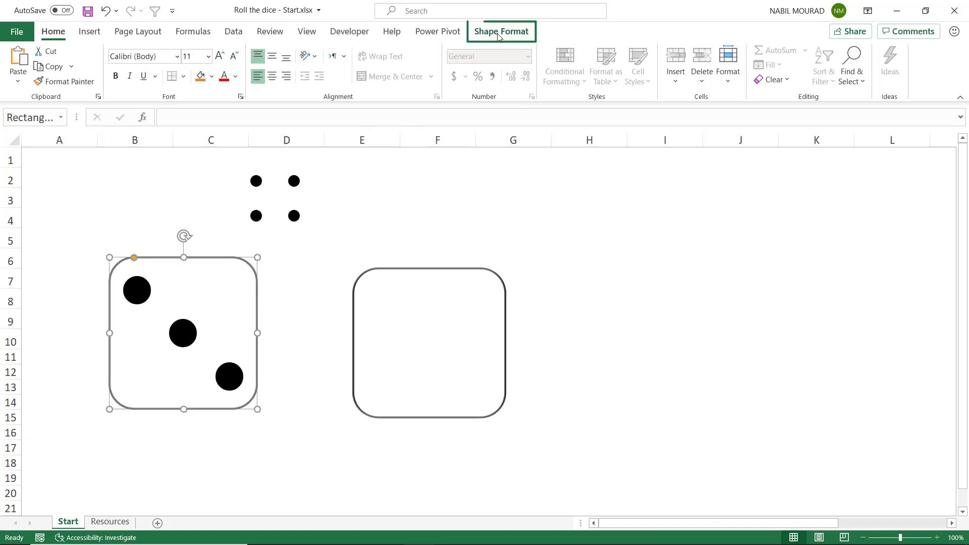
{"action": "left_click", "coordinate": [498, 33]}
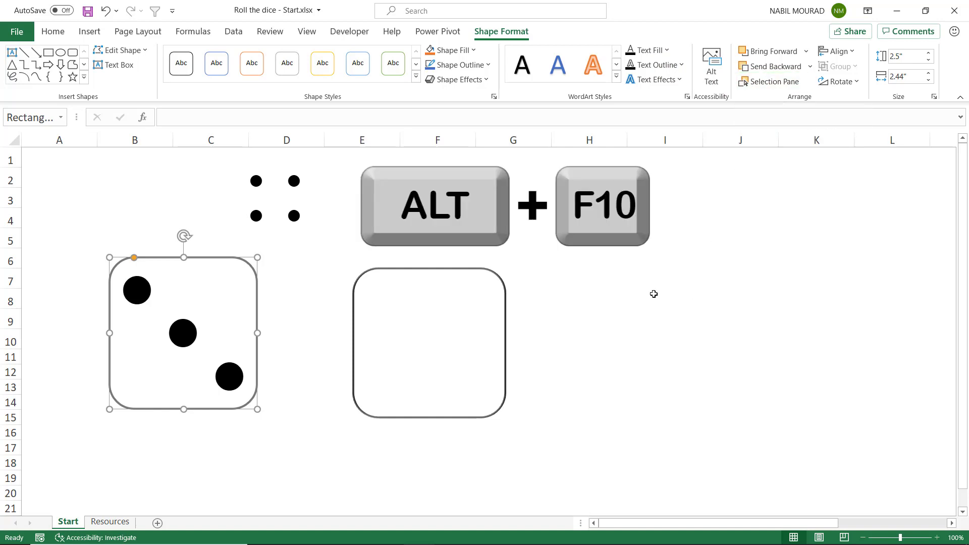
{"action": "key", "text": "alt+F10"}
{"action": "left_click", "coordinate": [845, 227]}
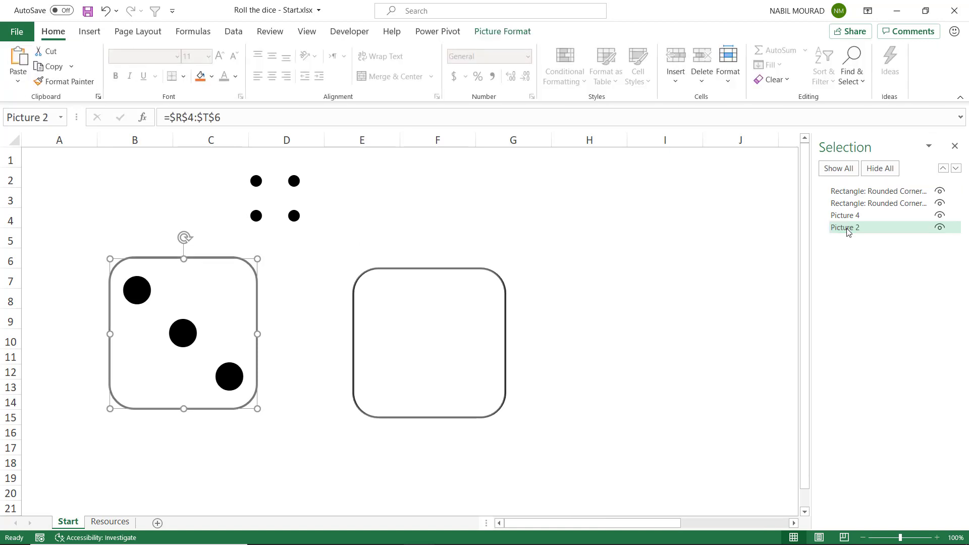
{"action": "left_click", "coordinate": [846, 216]}
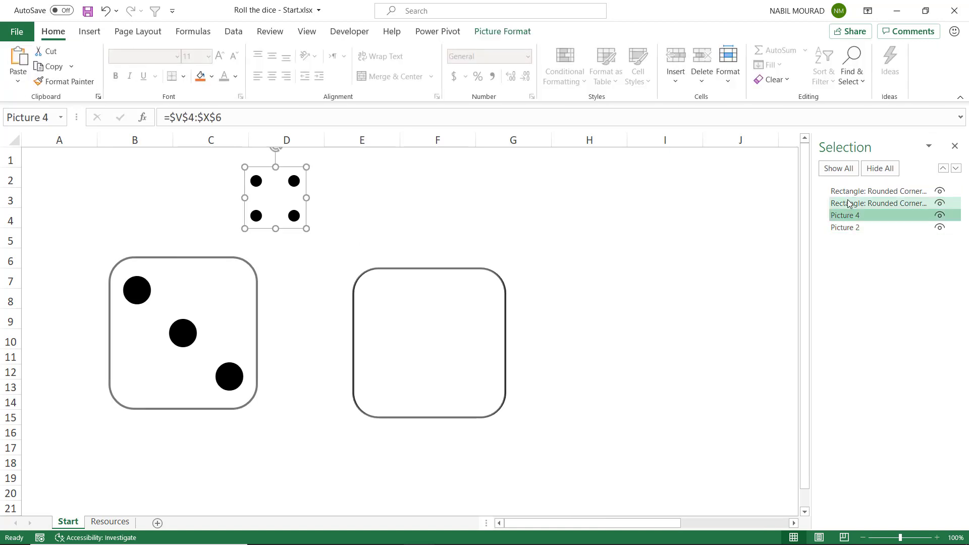
{"action": "left_click", "coordinate": [861, 191]}
{"action": "left_click", "coordinate": [860, 203]}
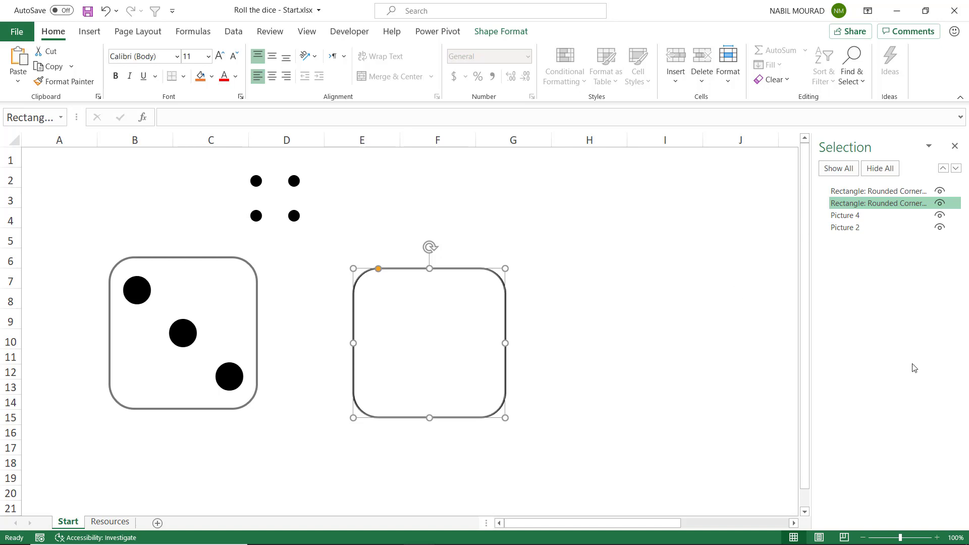
Move the second die's dot picture onto the second rounded rectangle and enlarge it to fill the outline
{"action": "left_click", "coordinate": [293, 196]}
{"action": "left_click_drag", "start_coordinate": [293, 196], "coordinate": [407, 324]}
{"action": "left_click_drag", "start_coordinate": [420, 358], "coordinate": [503, 416]}
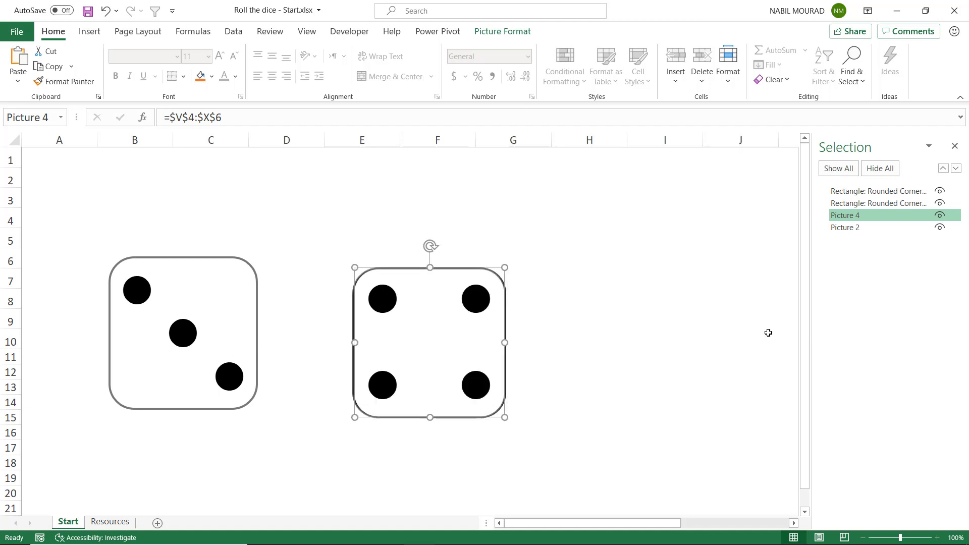
Group Picture 2 with the first die's rounded rectangle
{"action": "left_click", "coordinate": [849, 228]}
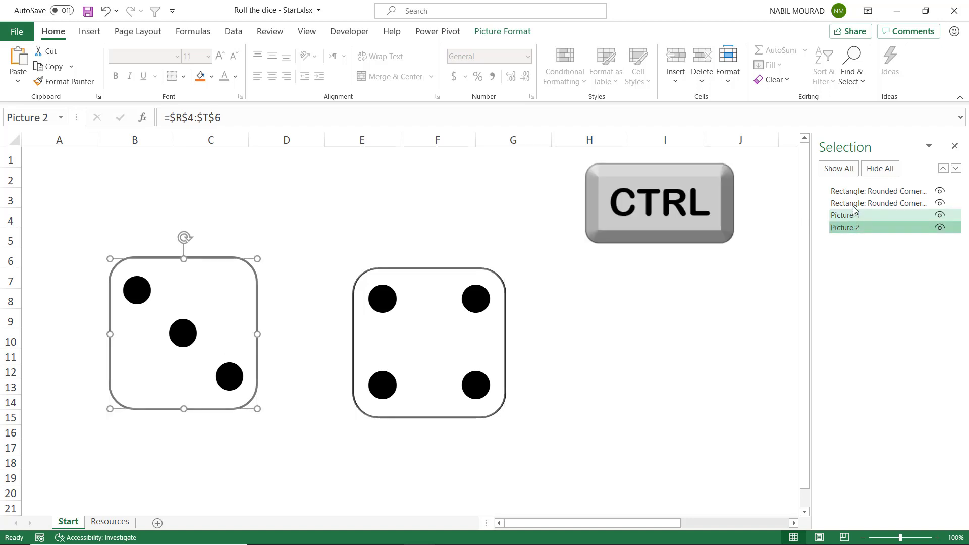
{"action": "left_click", "coordinate": [857, 192], "text": "ctrl"}
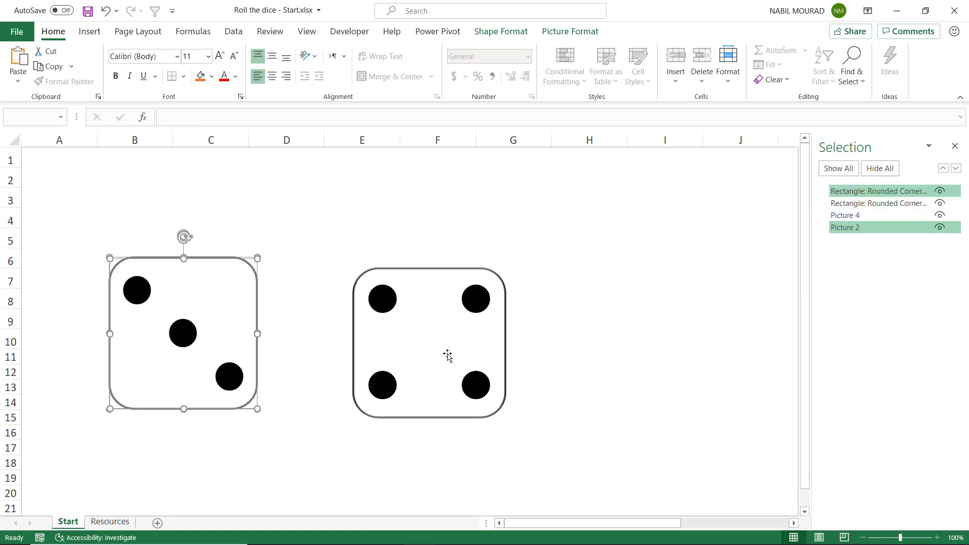
{"action": "left_click", "coordinate": [570, 32]}
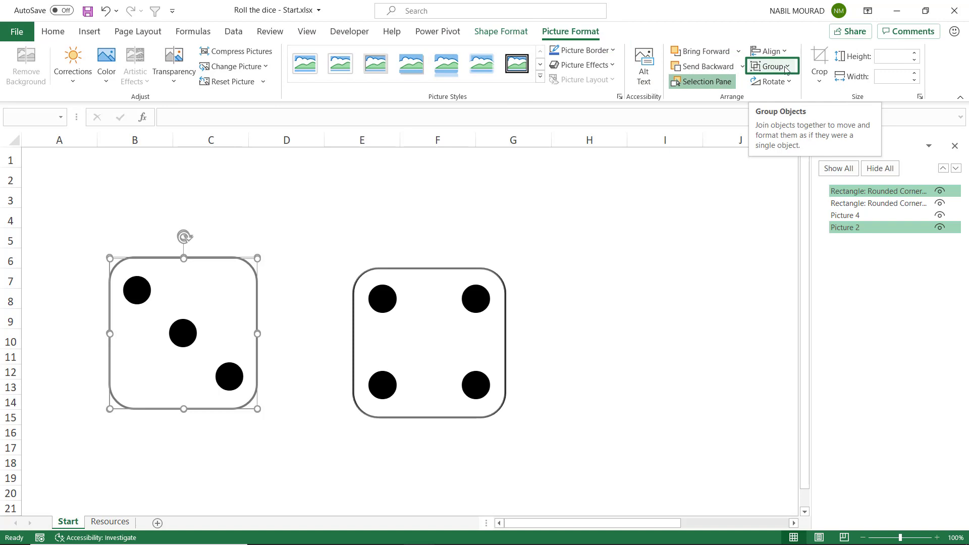
{"action": "left_click", "coordinate": [786, 67]}
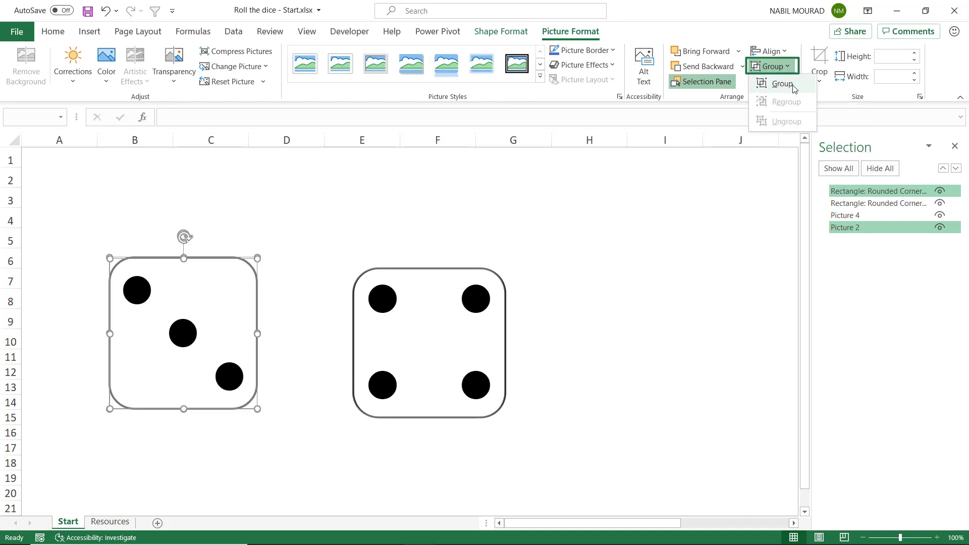
{"action": "left_click", "coordinate": [789, 84]}
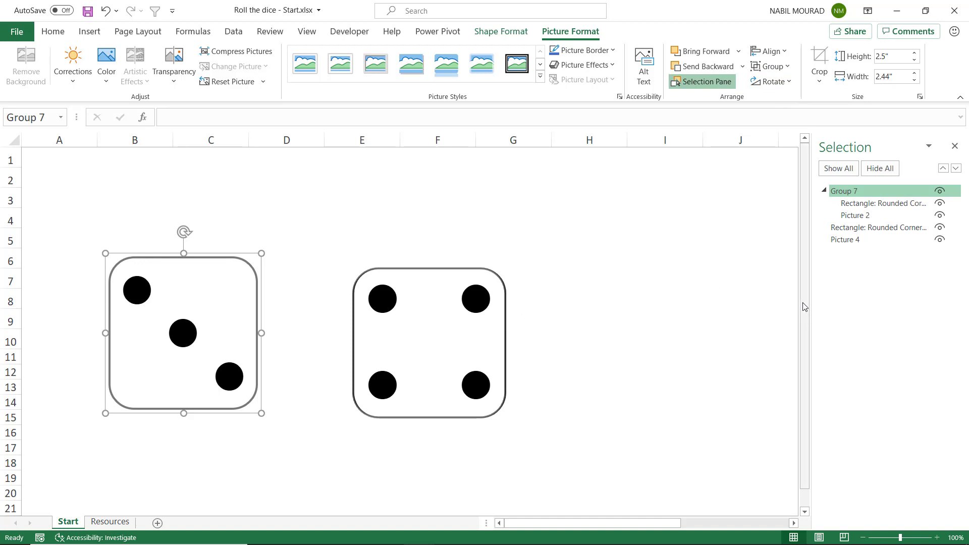
Group Picture 4 with the second die's rounded rectangle
{"action": "left_click", "coordinate": [846, 240]}
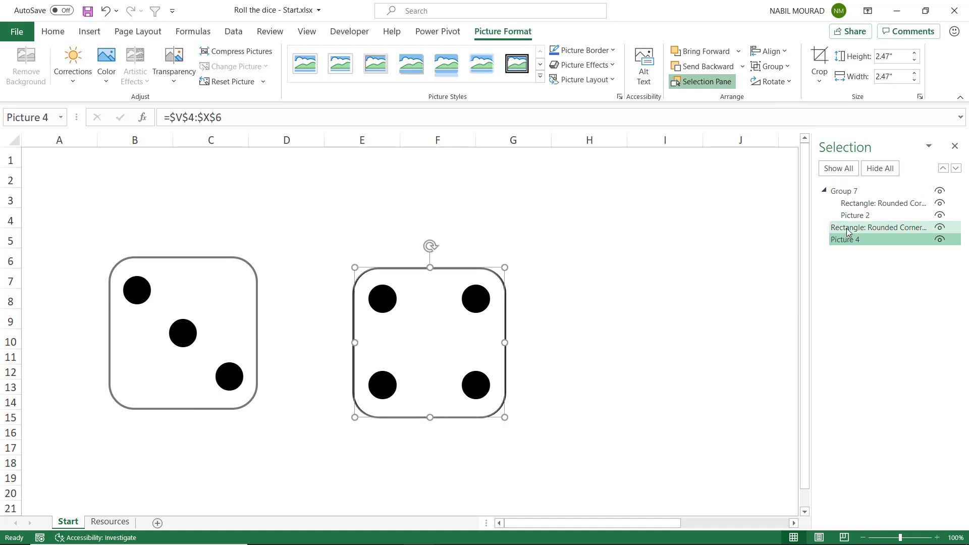
{"action": "left_click", "coordinate": [847, 231], "text": "ctrl"}
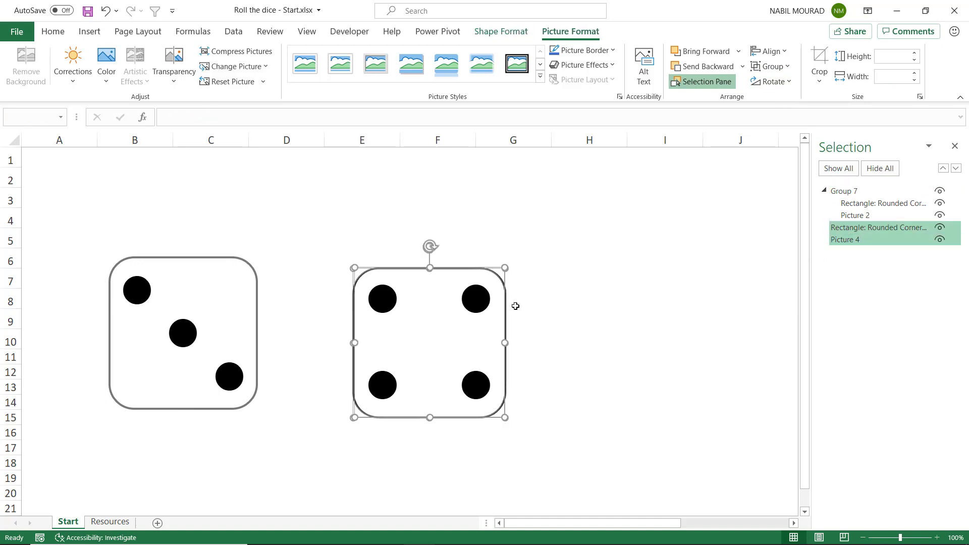
{"action": "left_click", "coordinate": [788, 67]}
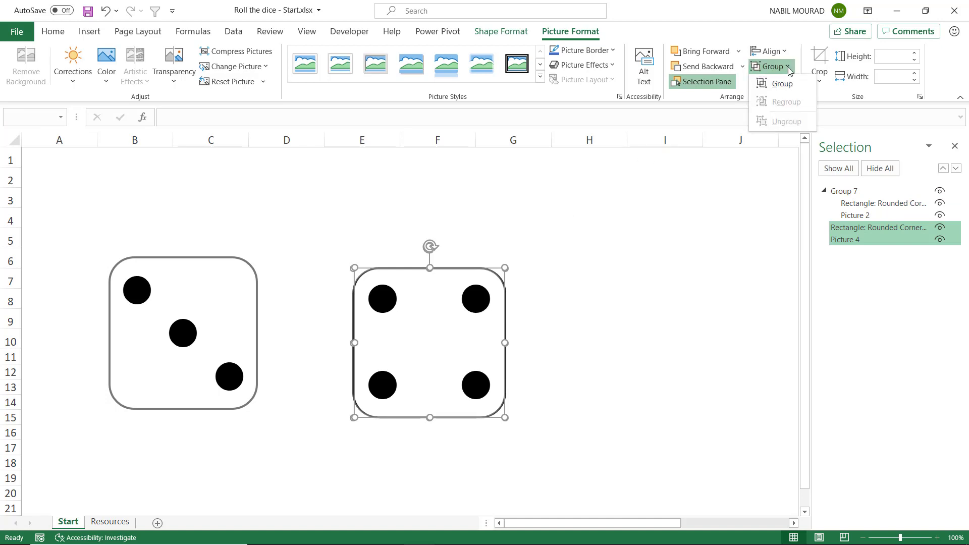
{"action": "left_click", "coordinate": [787, 84]}
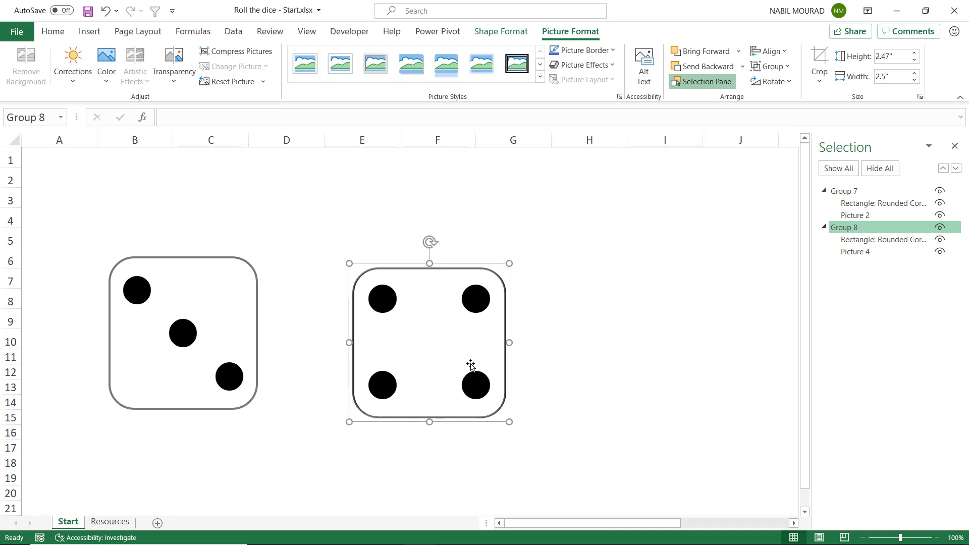
Move both dice groups higher on the sheet and resize each to 3" by 3"
{"action": "left_click_drag", "start_coordinate": [504, 318], "coordinate": [519, 293]}
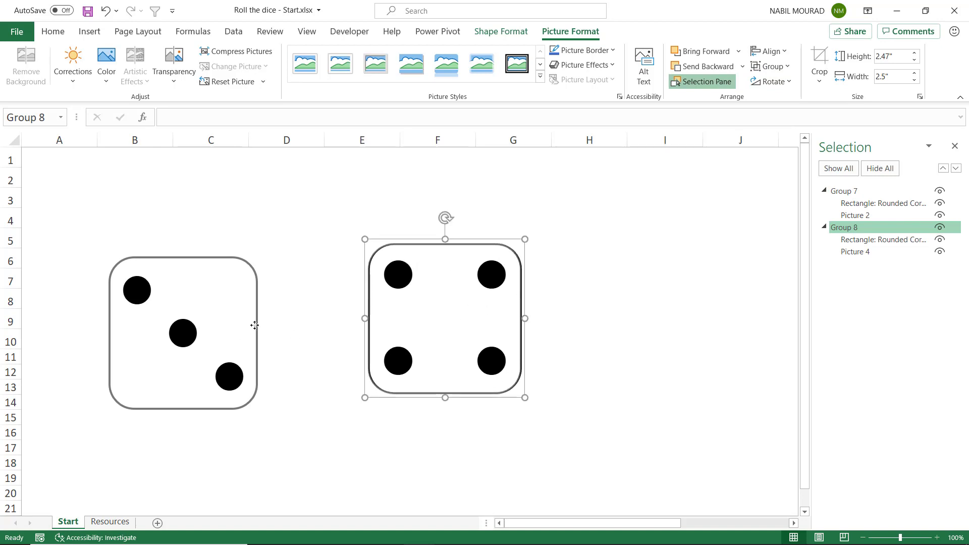
{"action": "left_click_drag", "start_coordinate": [254, 325], "coordinate": [253, 264]}
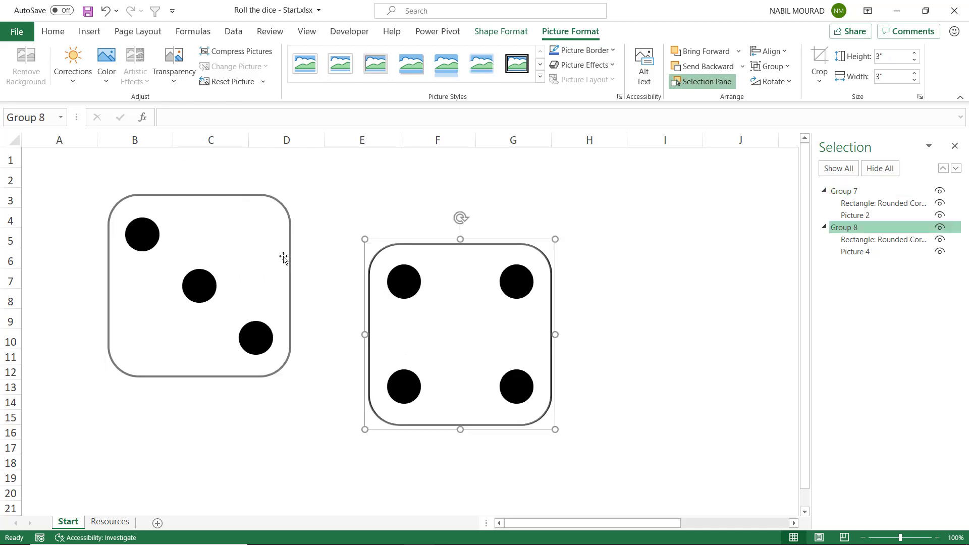
Tilt the first die slightly counterclockwise and the second die clockwise, then close the Selection Pane
{"action": "left_click", "coordinate": [289, 253]}
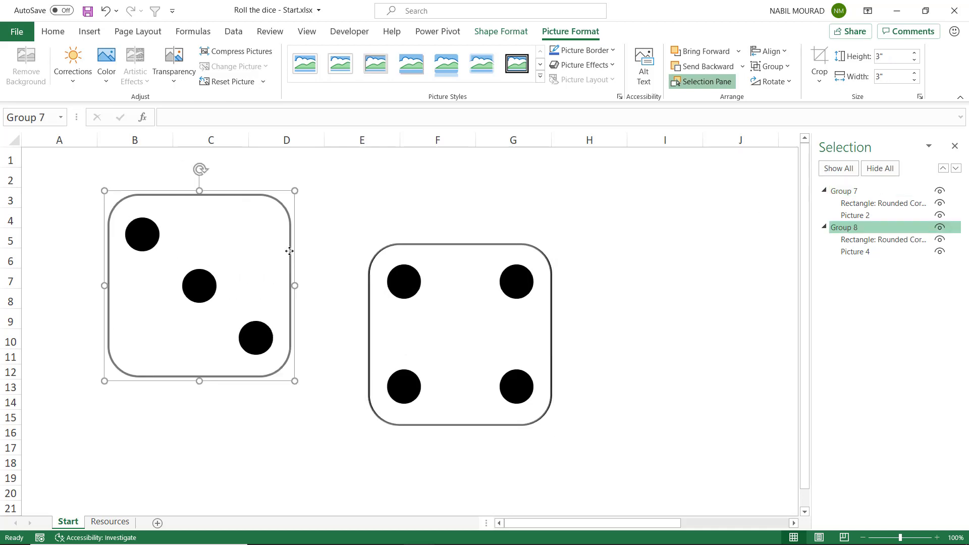
{"action": "left_click_drag", "start_coordinate": [199, 167], "coordinate": [174, 166]}
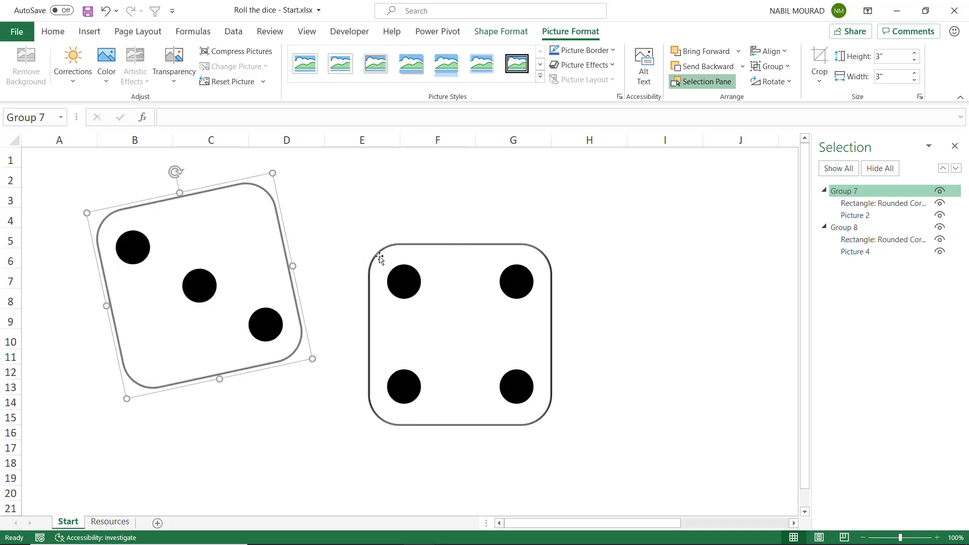
{"action": "left_click", "coordinate": [454, 248]}
{"action": "mouse_move", "coordinate": [454, 223]}
{"action": "left_mouse_down"}
{"action": "mouse_move", "coordinate": [500, 224]}
{"action": "mouse_move", "coordinate": [442, 235]}
{"action": "left_mouse_up"}
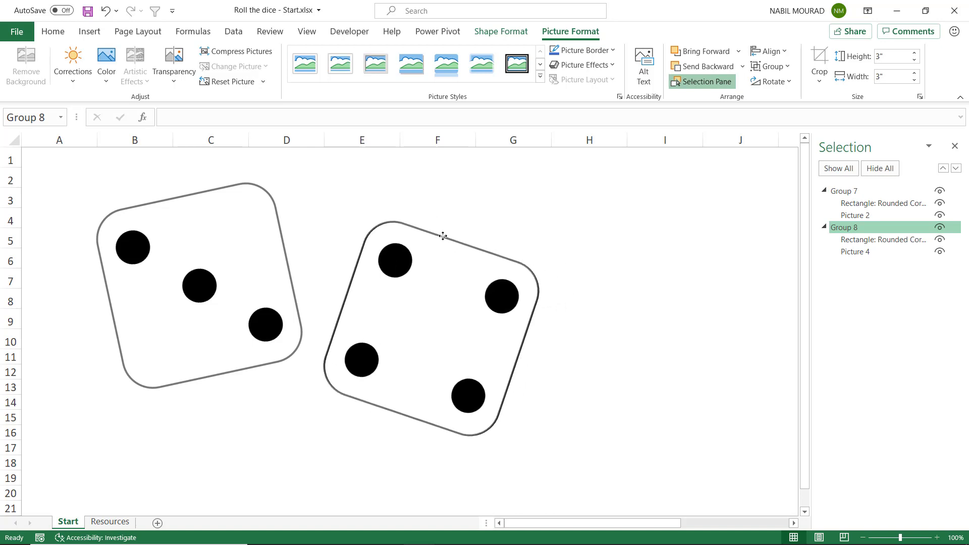
{"action": "left_click", "coordinate": [955, 147]}
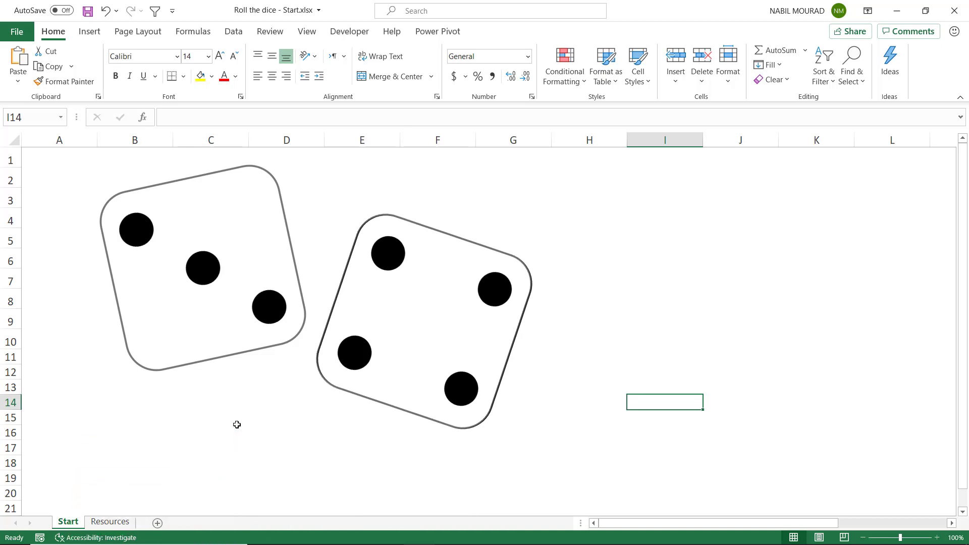
Draw a text box about 1.43" high beneath the two dice, spanning columns B to E from row 14 to row 20
{"action": "left_click", "coordinate": [93, 32]}
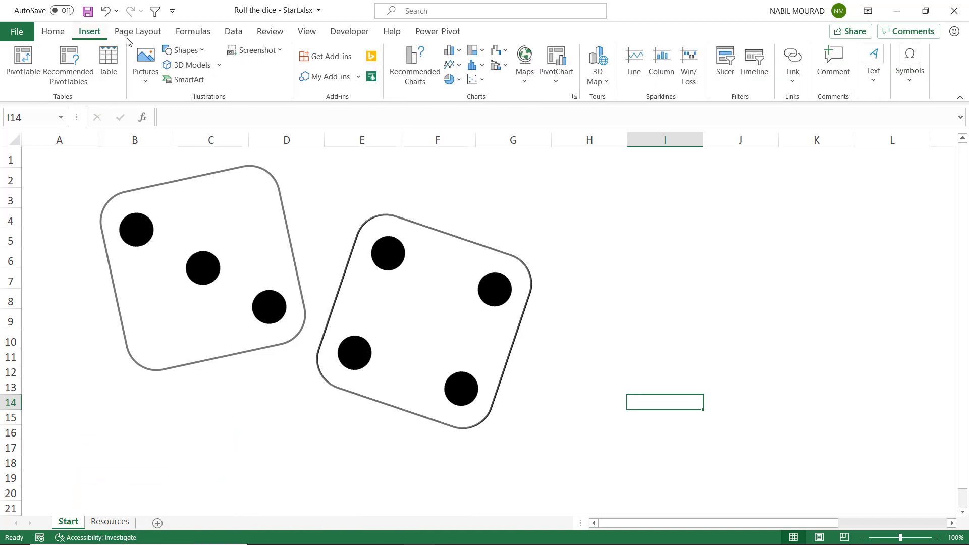
{"action": "left_click", "coordinate": [871, 83]}
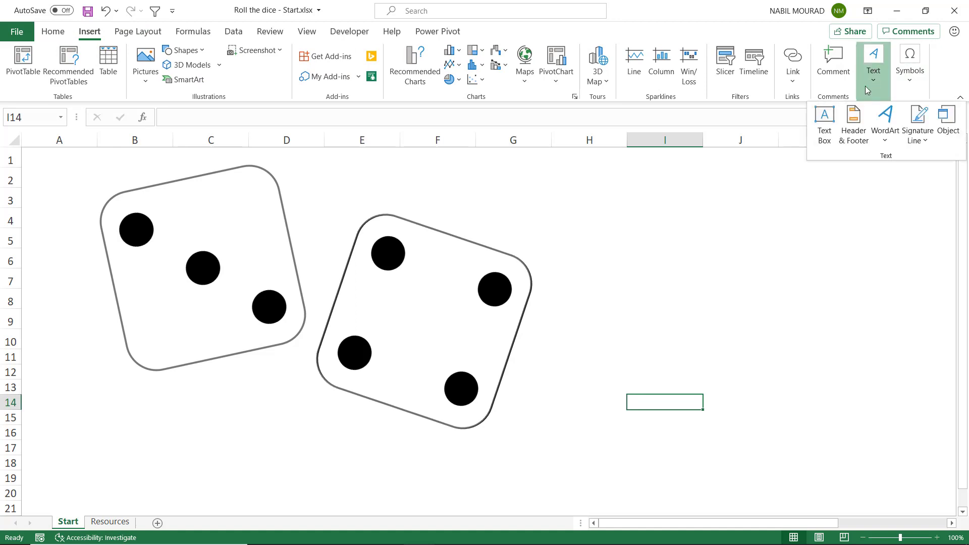
{"action": "left_click", "coordinate": [826, 119]}
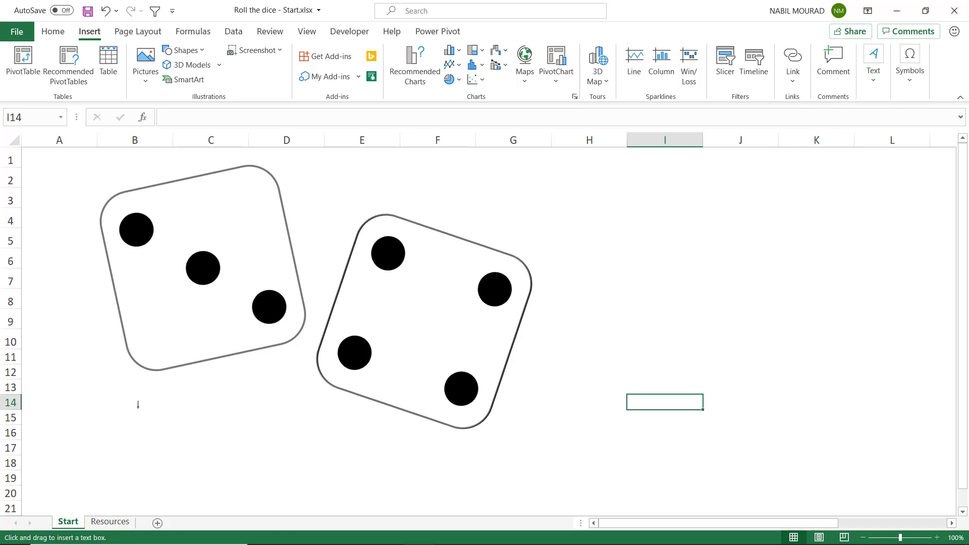
{"action": "left_click_drag", "start_coordinate": [138, 406], "coordinate": [387, 493]}
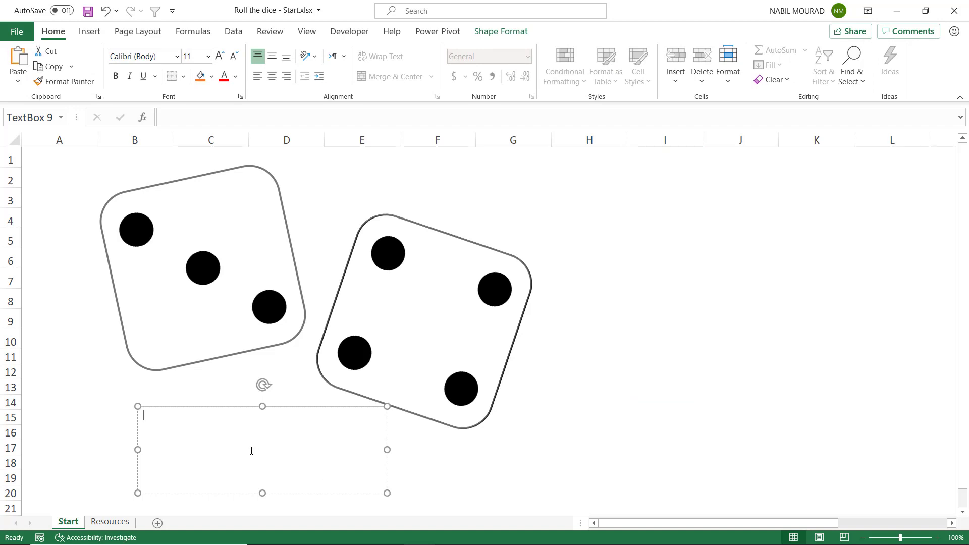
Link the text box to the doubles message cell with the formula =$AA$21
{"action": "key", "text": "F2"}
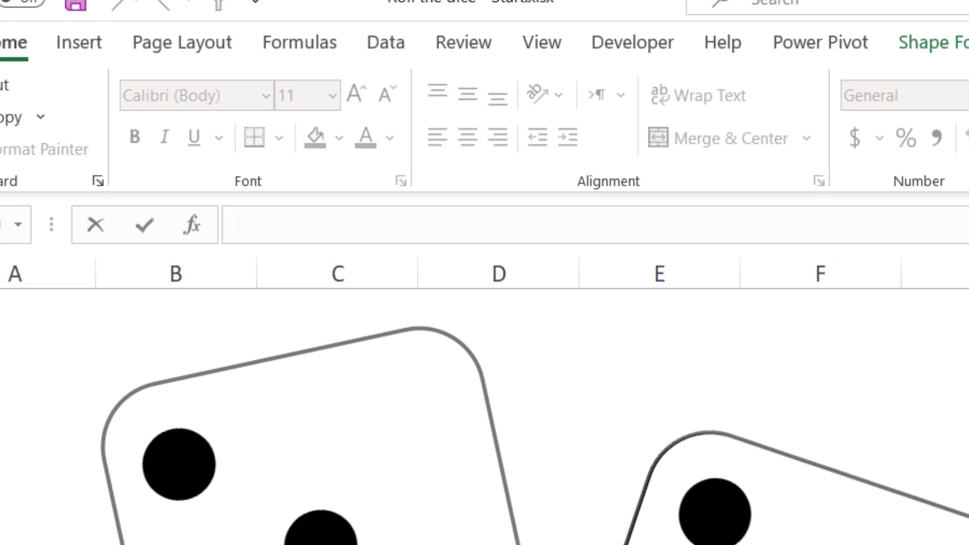
{"action": "type", "text": "="}
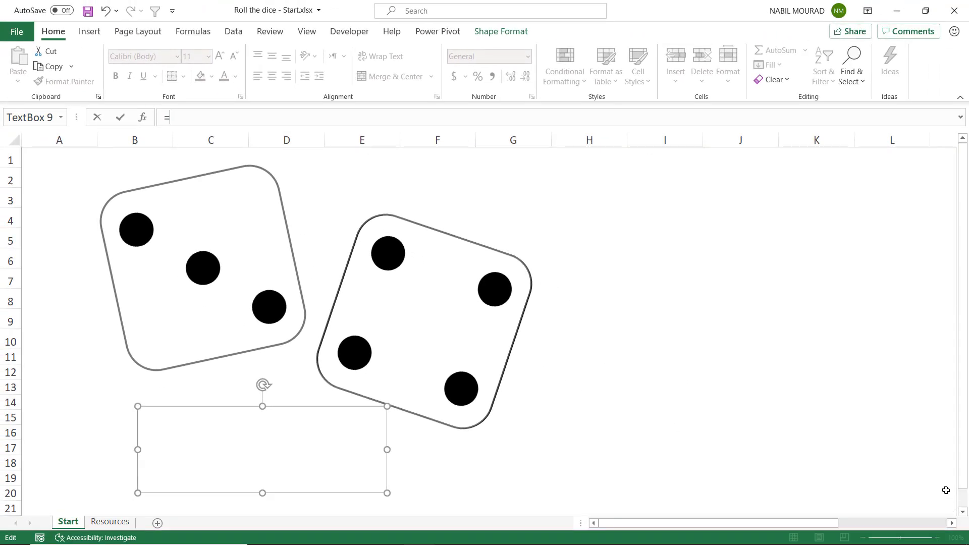
{"action": "scroll", "coordinate": [938, 489], "scroll_direction": "right", "scroll_amount": 3}
{"action": "left_click", "coordinate": [784, 505]}
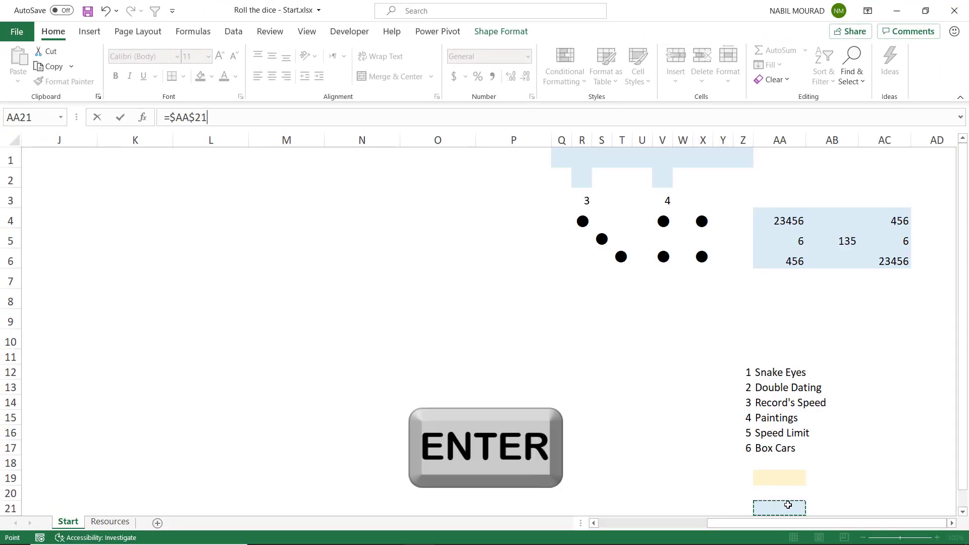
{"action": "key", "text": "Return"}
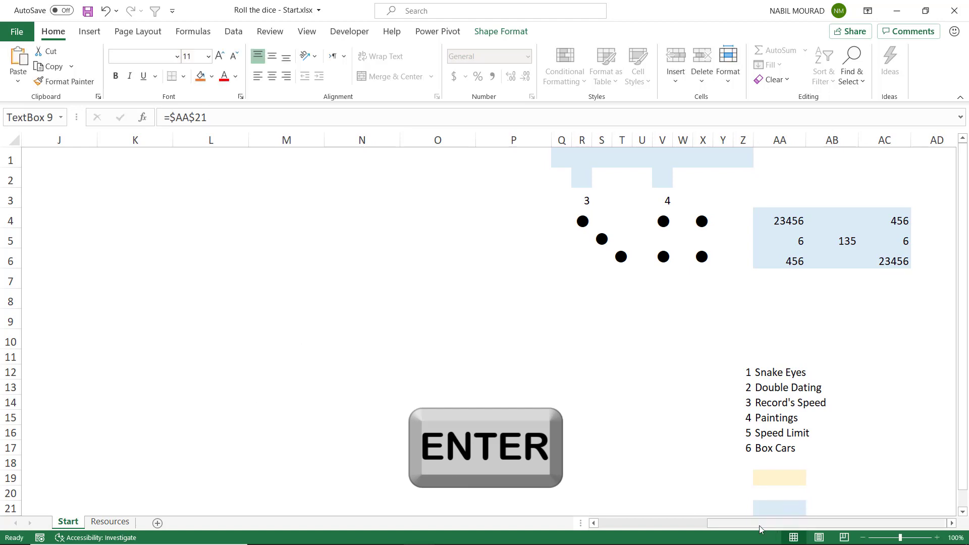
{"action": "left_click_drag", "start_coordinate": [759, 526], "coordinate": [635, 524]}
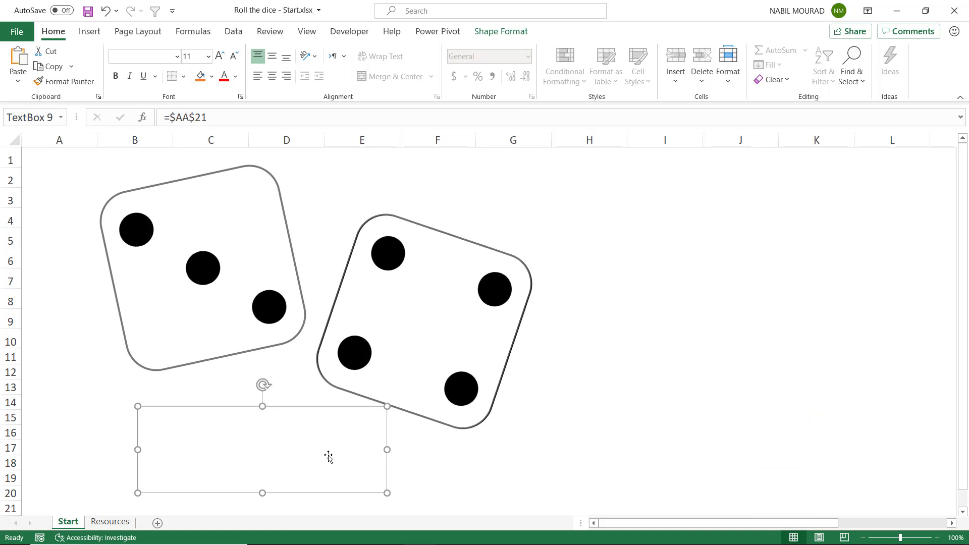
Recalculate the sheet until doubles are rolled, and format the text box message in Impact at size 24
{"action": "key", "text": "F9"}
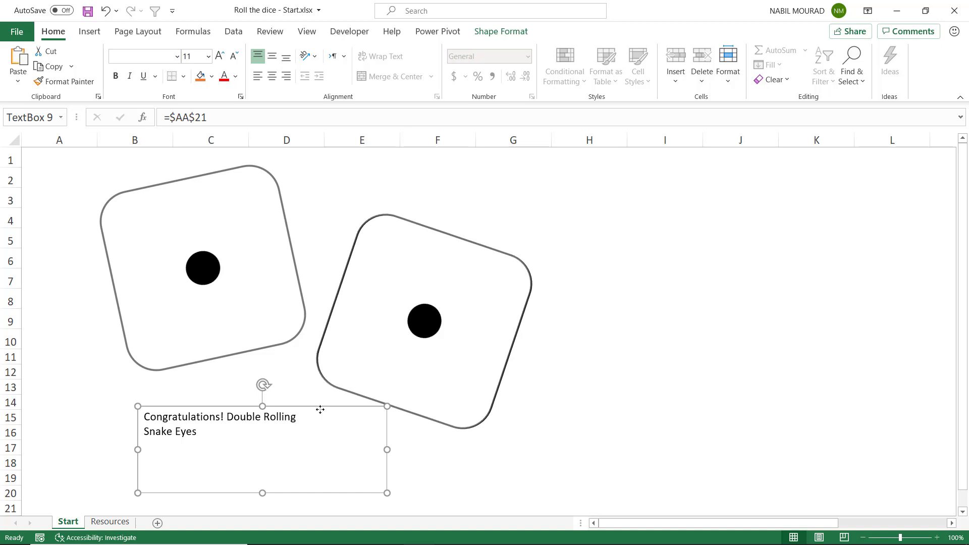
{"action": "left_click", "coordinate": [138, 58]}
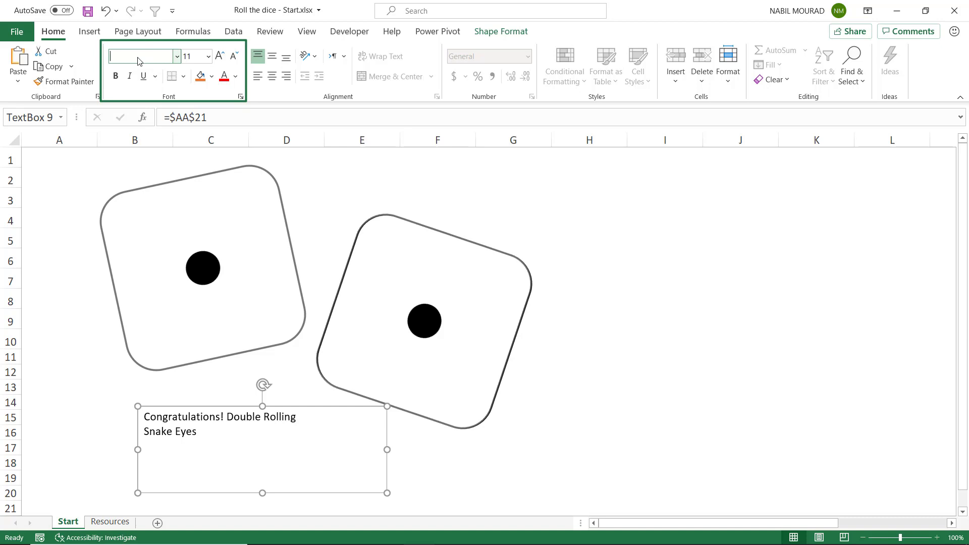
{"action": "type", "text": "Impact"}
{"action": "key", "text": "Return"}
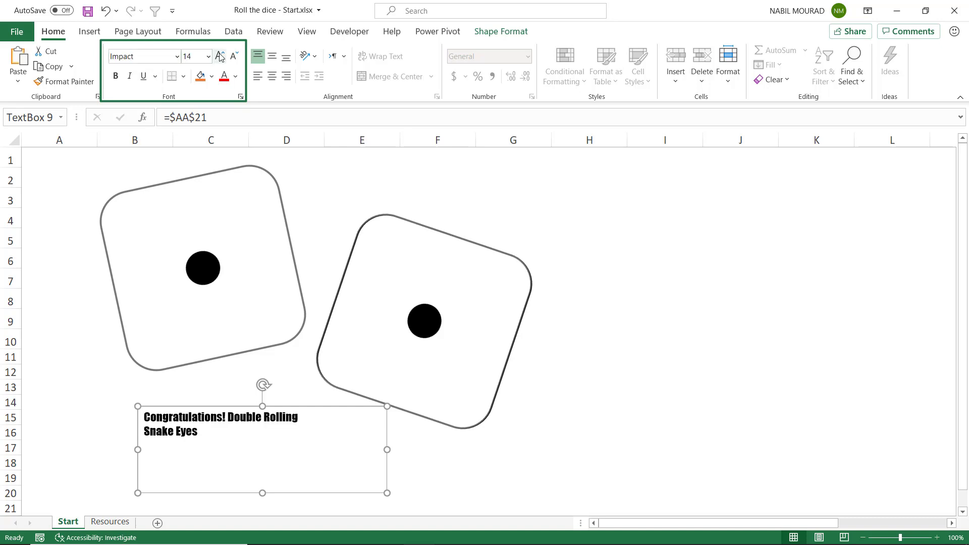
{"action": "left_click", "coordinate": [219, 56]}
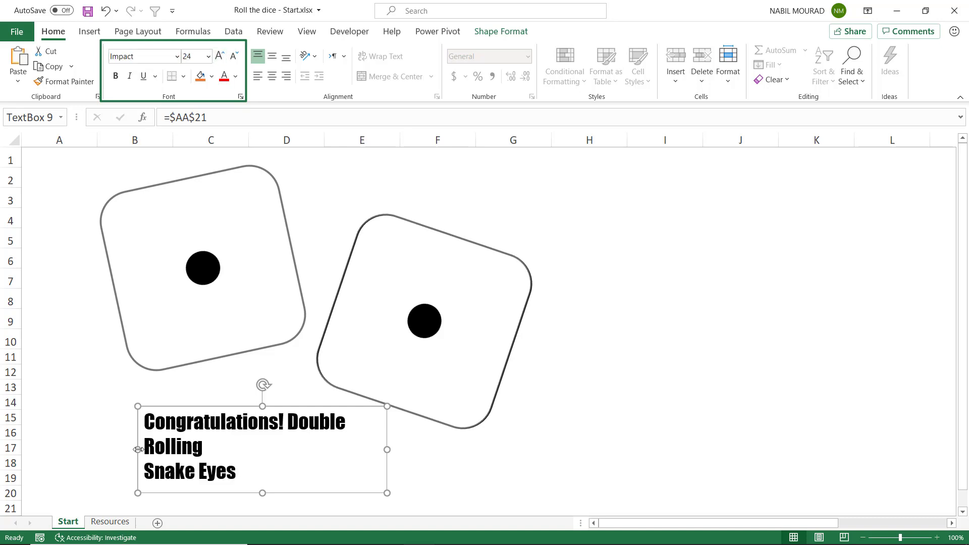
Widen the message text box to 4.73" and center its text both vertically and horizontally
{"action": "left_click_drag", "start_coordinate": [138, 450], "coordinate": [125, 449]}
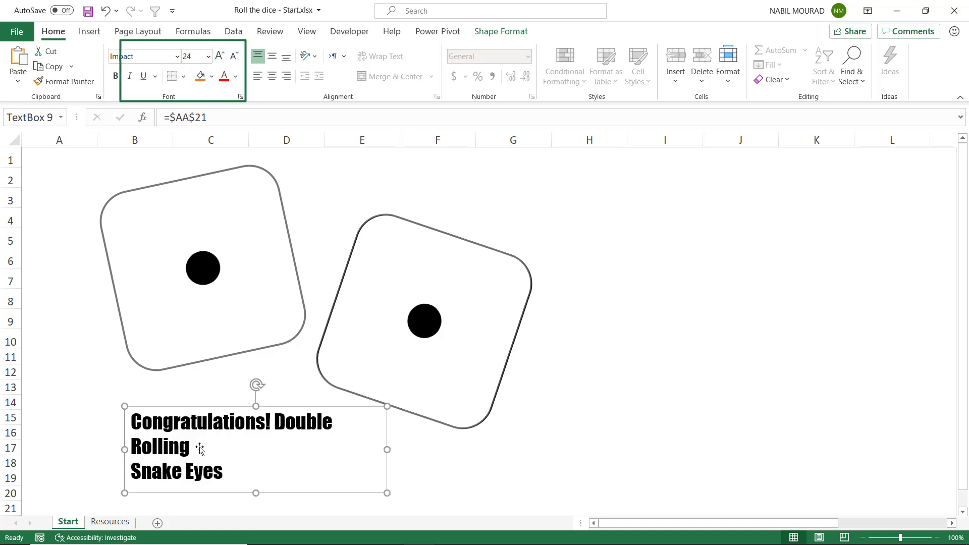
{"action": "left_click", "coordinate": [271, 56]}
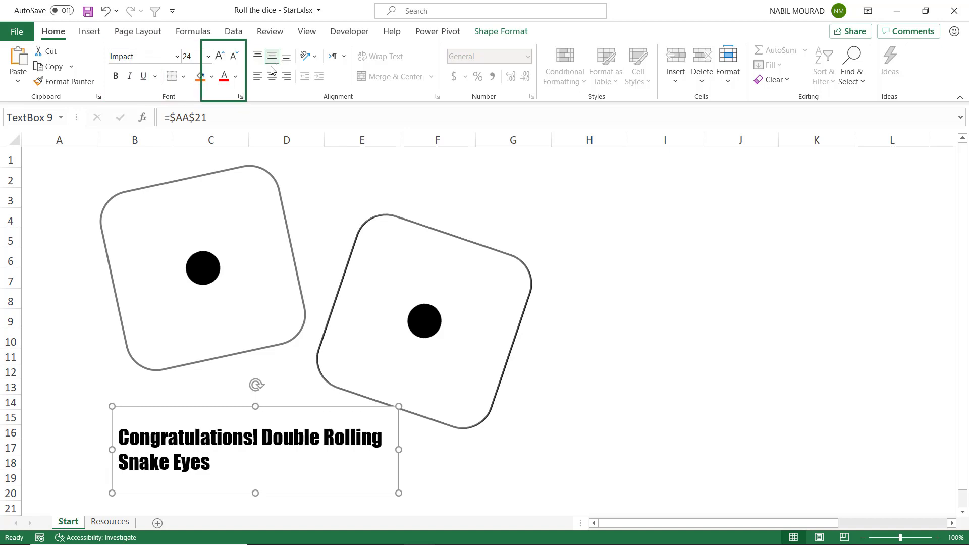
{"action": "left_click", "coordinate": [271, 76]}
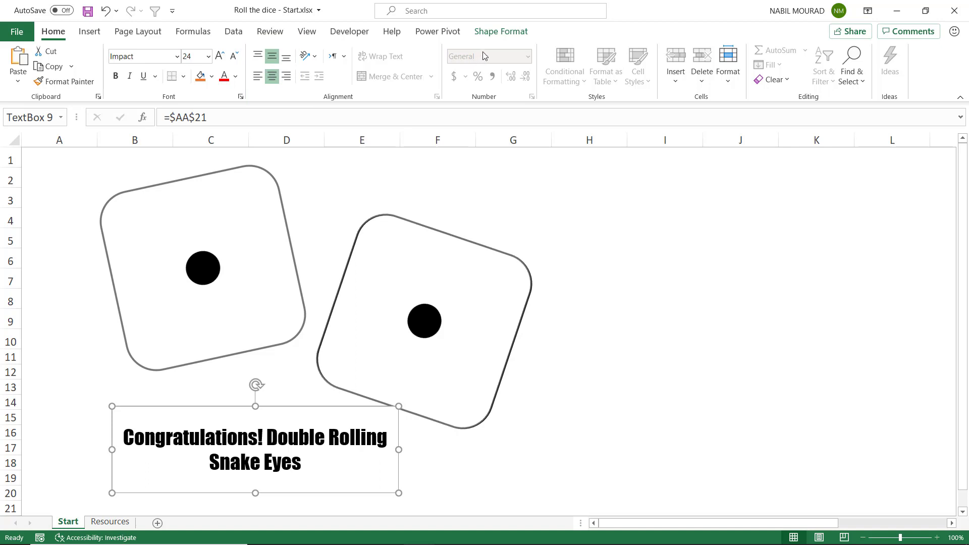
Remove the outline from the message text box and deselect it by selecting cell L19
{"action": "left_click", "coordinate": [496, 32]}
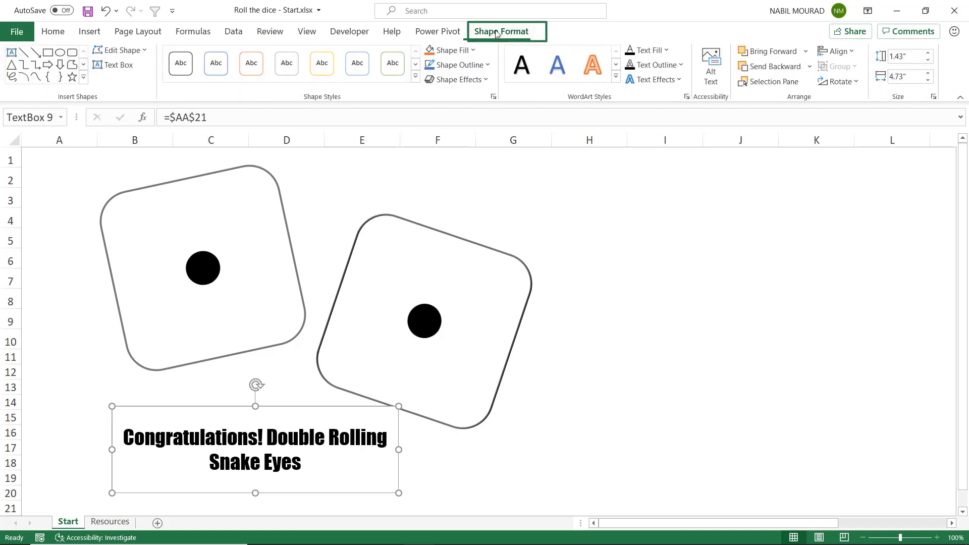
{"action": "left_click", "coordinate": [487, 65]}
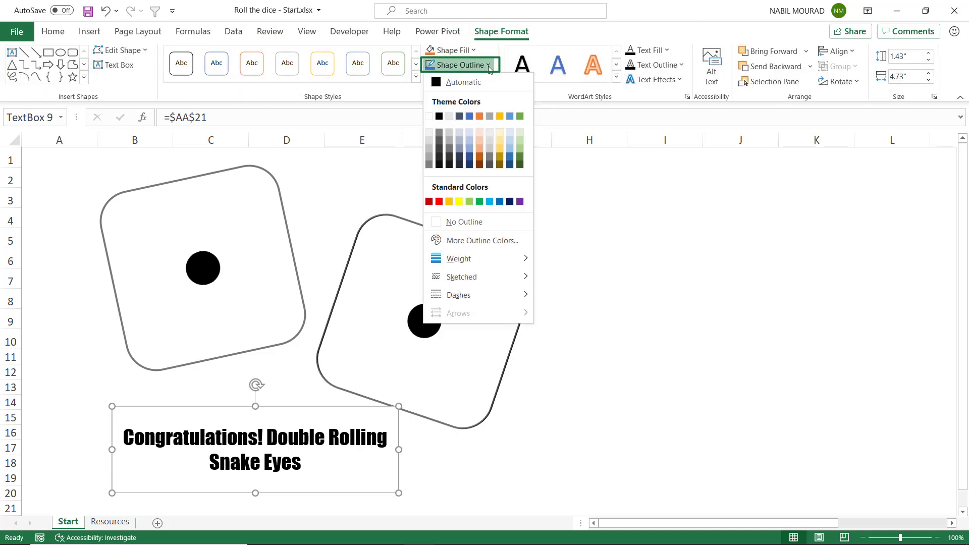
{"action": "left_click", "coordinate": [474, 222]}
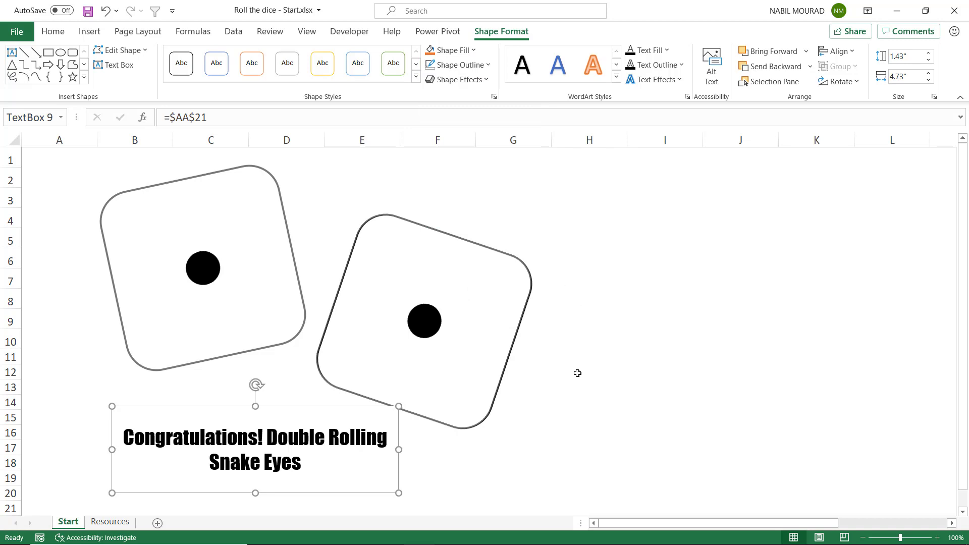
{"action": "left_click", "coordinate": [572, 403]}
{"action": "left_click", "coordinate": [881, 475]}
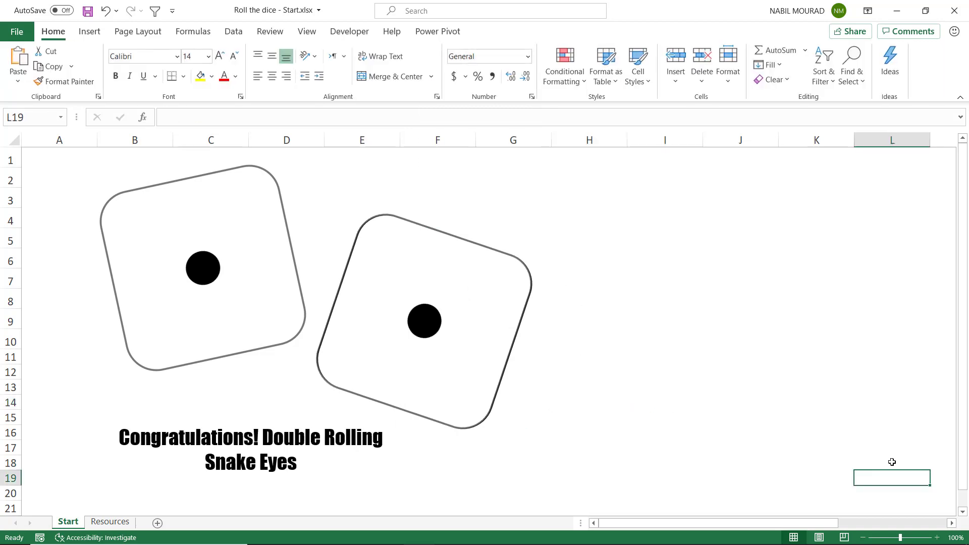
Recalculate the sheet repeatedly to test the dice rolls and the doubles message
{"action": "key", "text": "F9"}
{"action": "key", "text": "F9"}
{"action": "key", "text": "F9"}
{"action": "key", "text": "F9"}
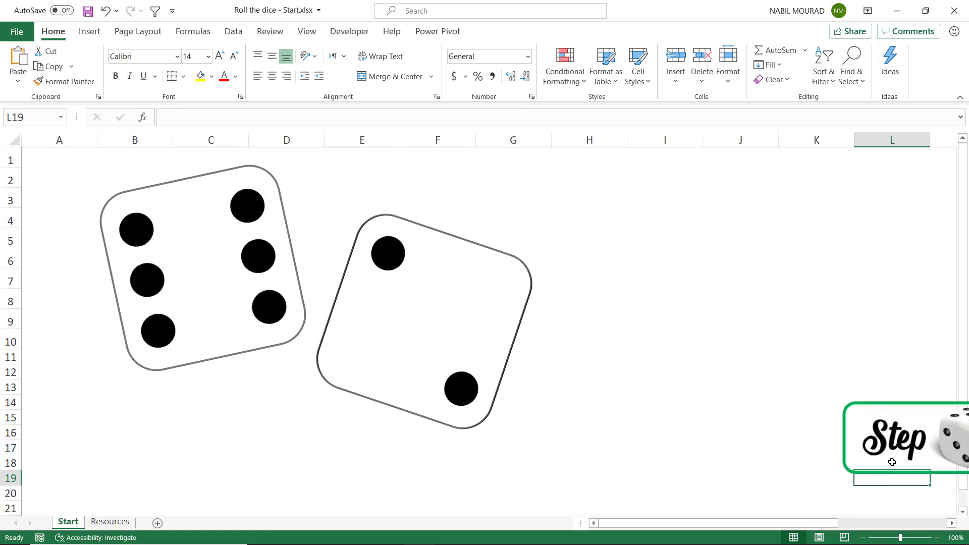
{"action": "key", "text": "F9"}
{"action": "key", "text": "F9"}
{"action": "key", "text": "F9"}
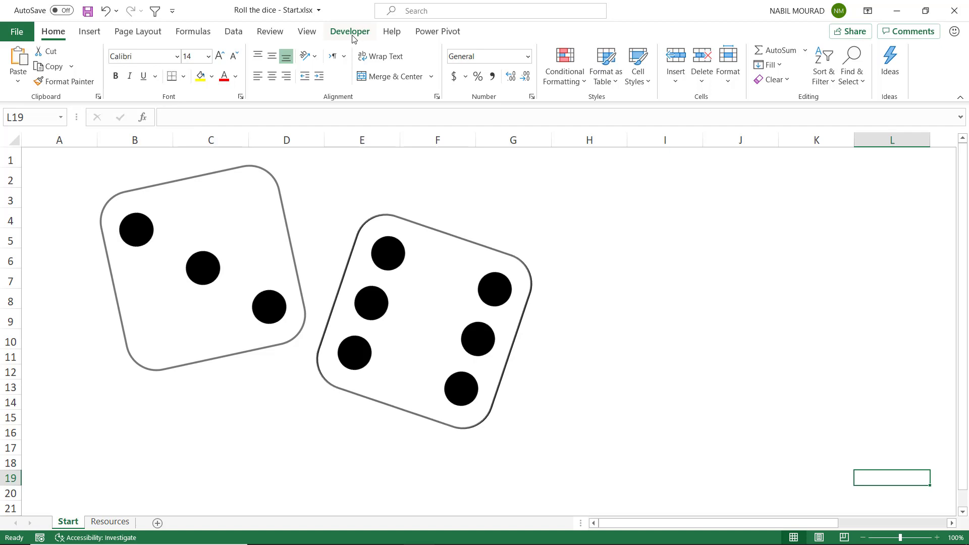
Check in the ribbon customization options whether Developer is enabled, leaving the settings as they are
{"action": "right_click", "coordinate": [238, 35]}
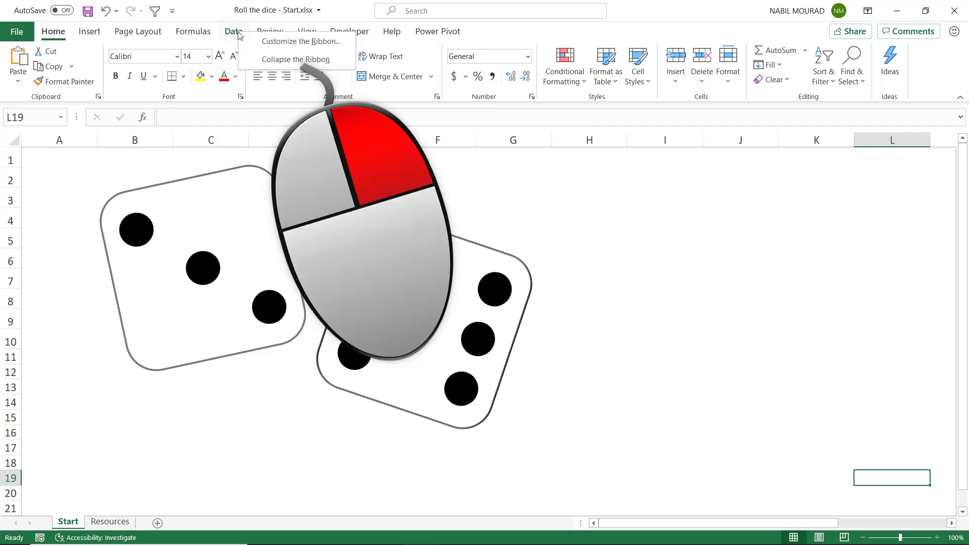
{"action": "left_click", "coordinate": [305, 43]}
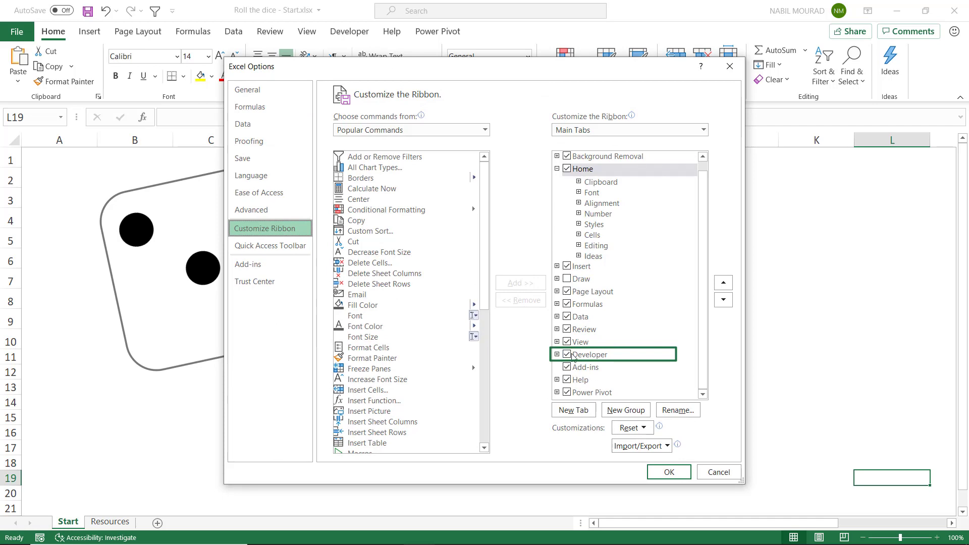
{"action": "left_click", "coordinate": [709, 473]}
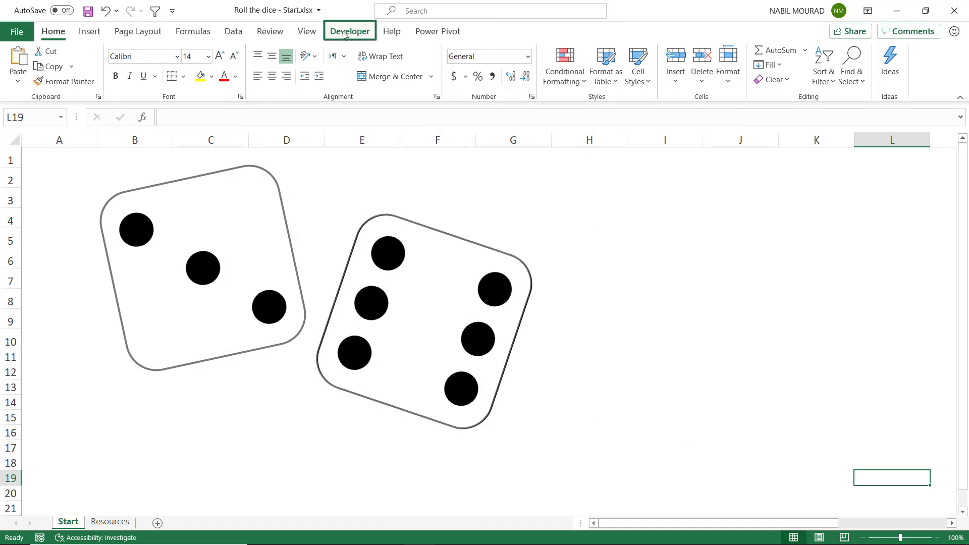
Turn on relative references and start recording a macro named Dice, stored in This Workbook
{"action": "left_click", "coordinate": [344, 33]}
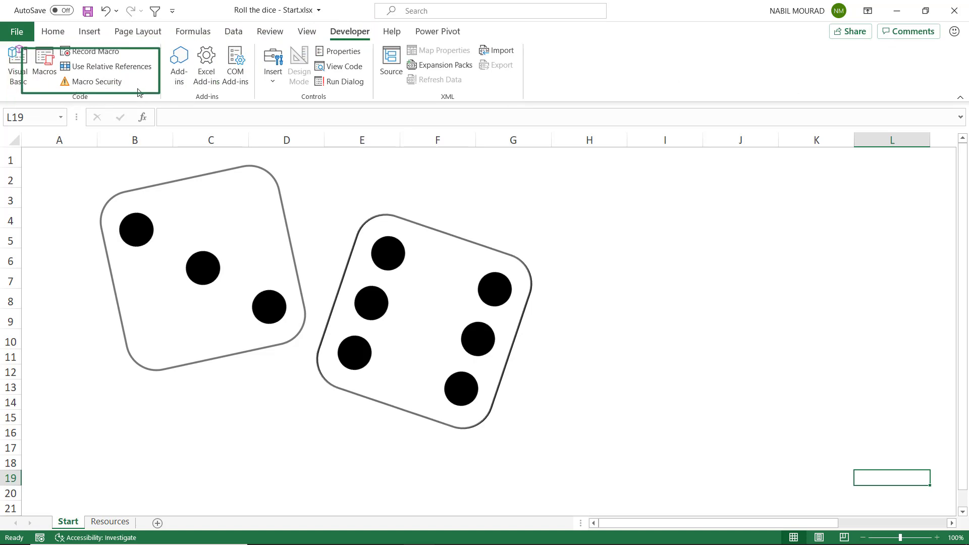
{"action": "left_click", "coordinate": [125, 67]}
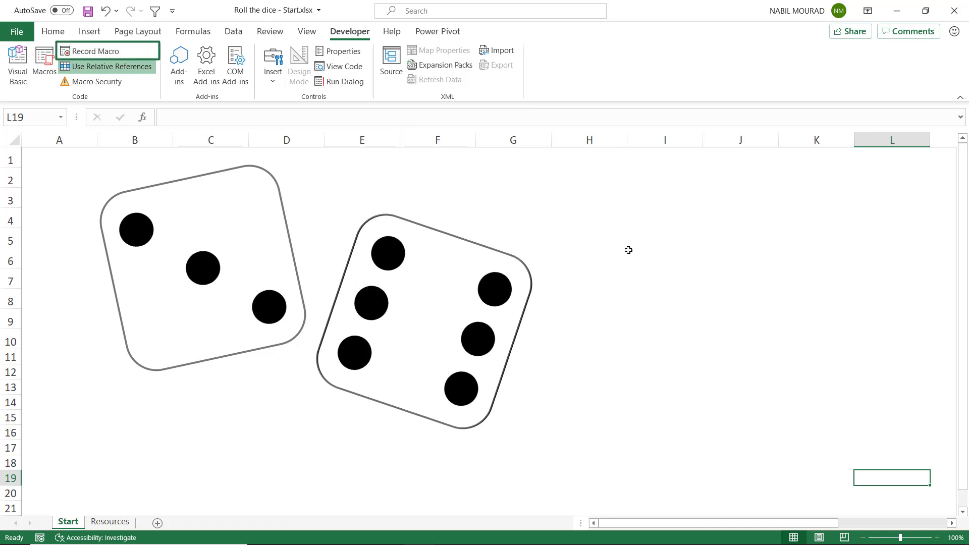
{"action": "left_click", "coordinate": [96, 54]}
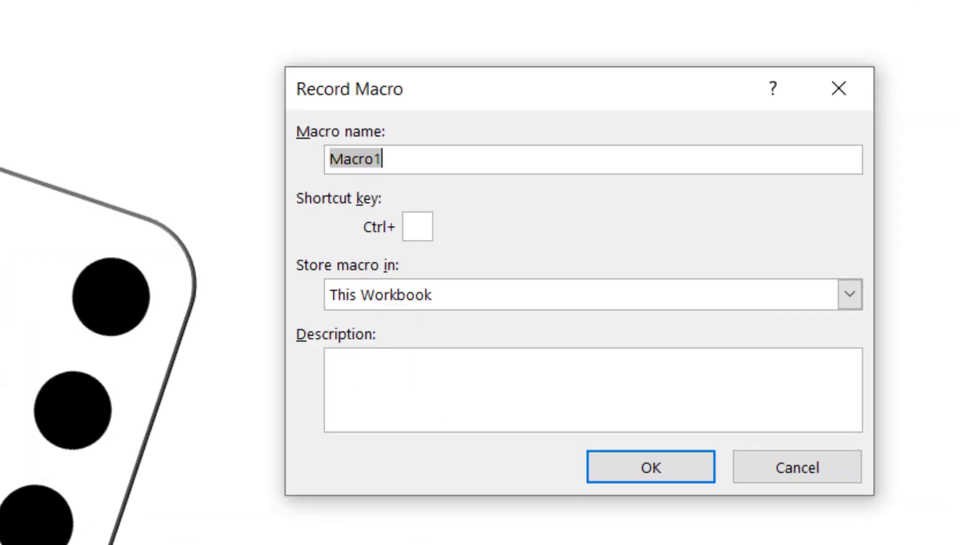
{"action": "type", "text": "Dice"}
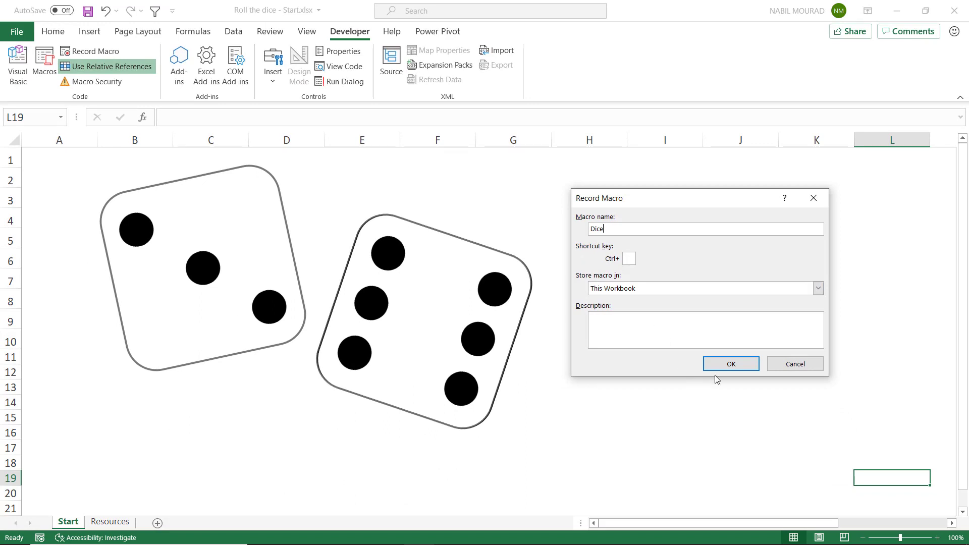
{"action": "left_click", "coordinate": [727, 365]}
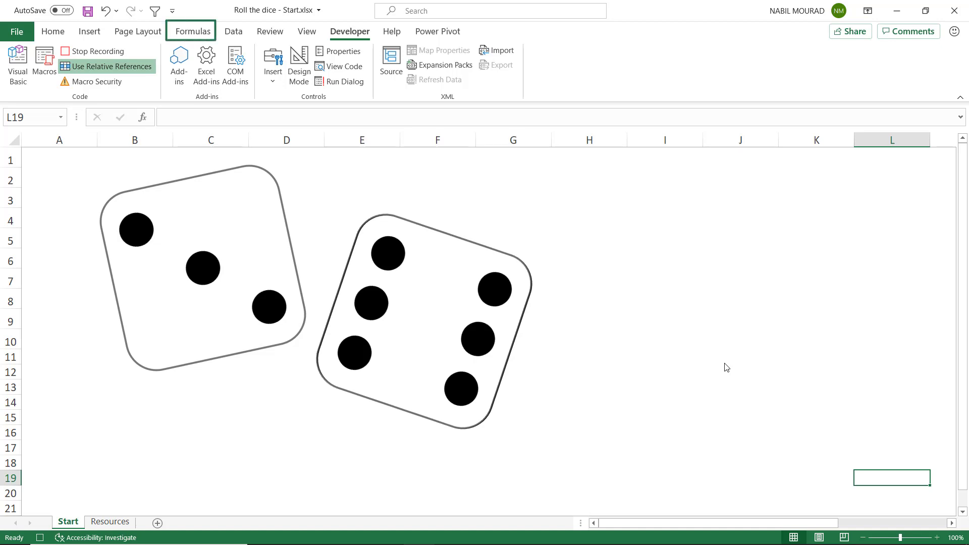
Record a Calculate Sheet action in the Dice macro and stop the recording
{"action": "left_click", "coordinate": [193, 34]}
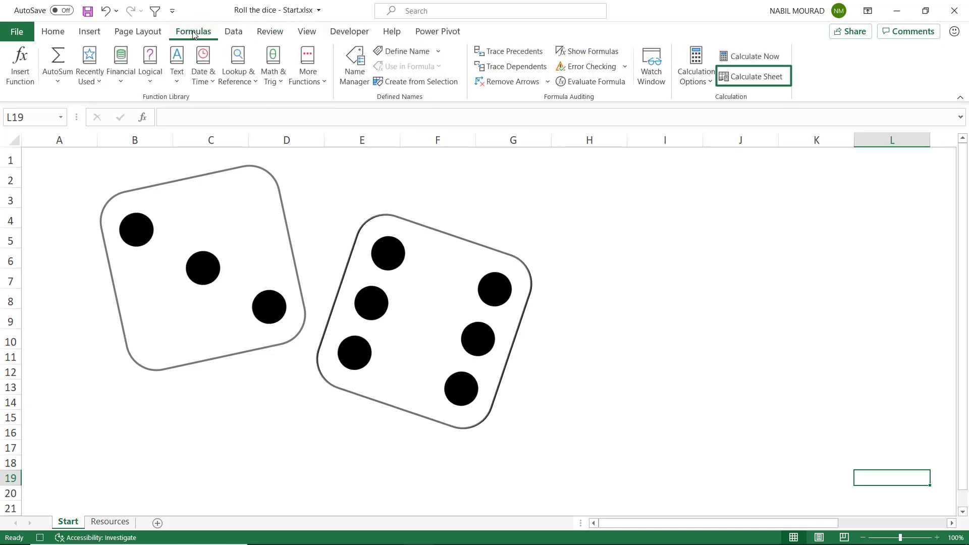
{"action": "left_click", "coordinate": [769, 82]}
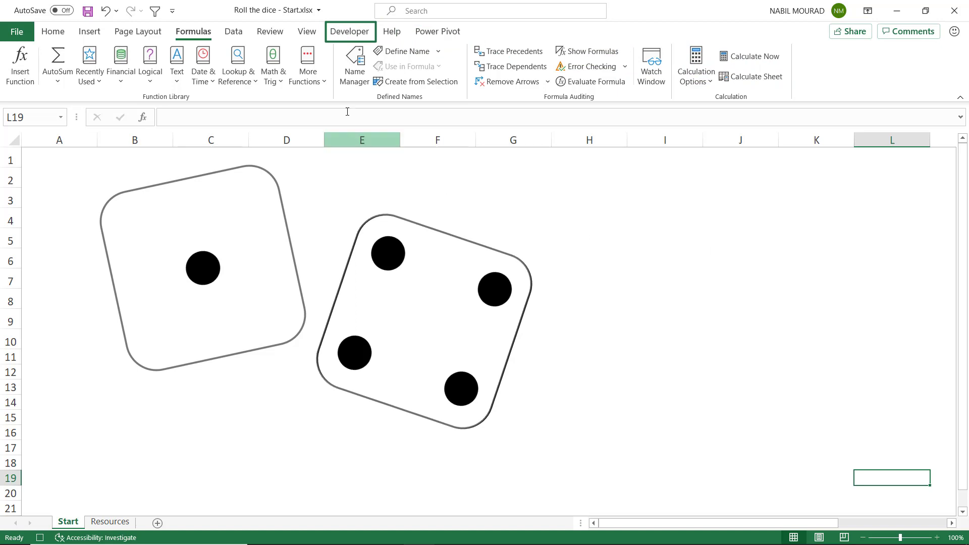
{"action": "left_click", "coordinate": [352, 33]}
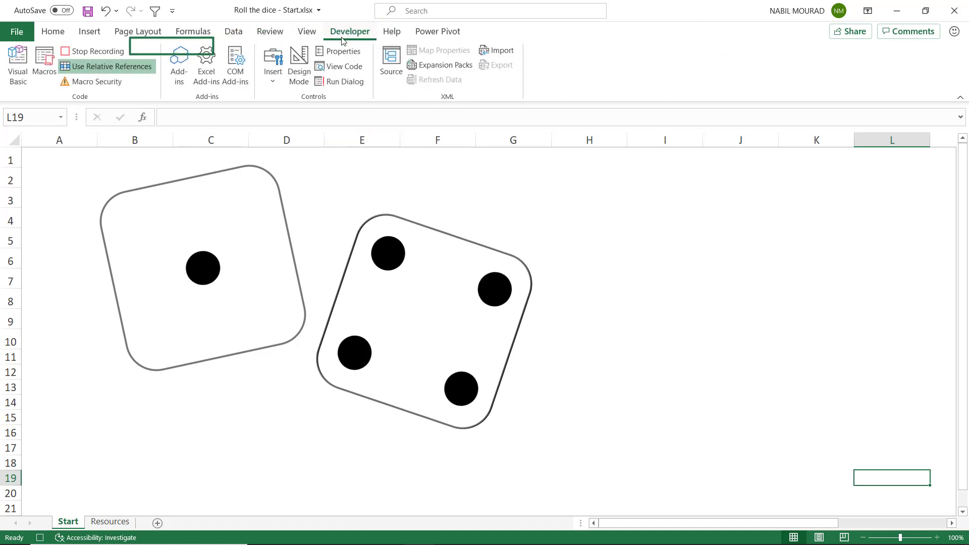
{"action": "left_click", "coordinate": [94, 51]}
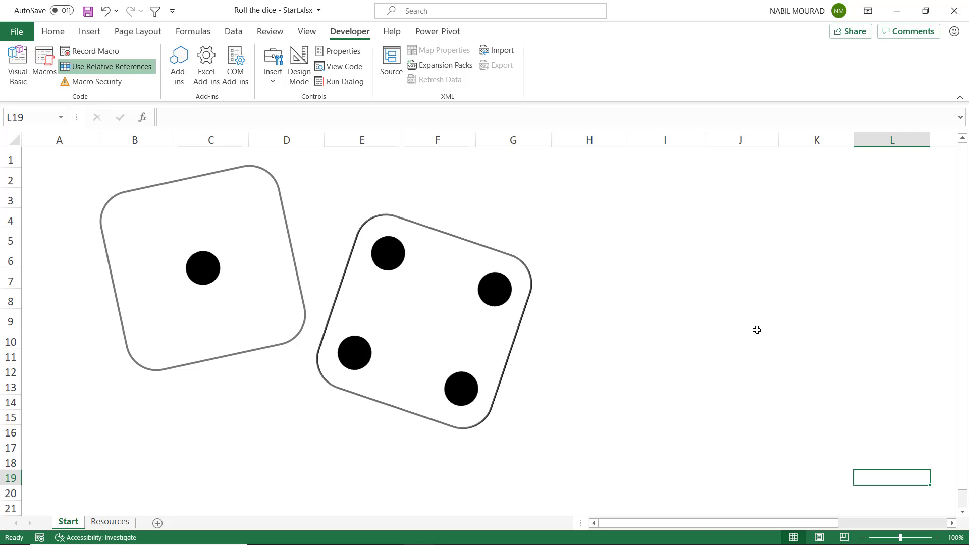
Copy the Roll the Dice picture from the Resources sheet and paste it on the Start sheet at cell L19
{"action": "left_click", "coordinate": [109, 521]}
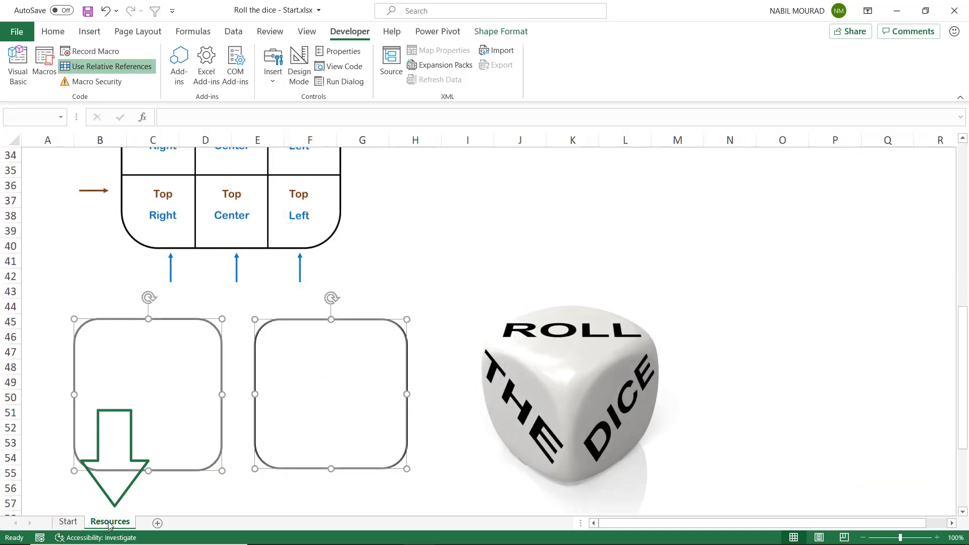
{"action": "left_click", "coordinate": [579, 392]}
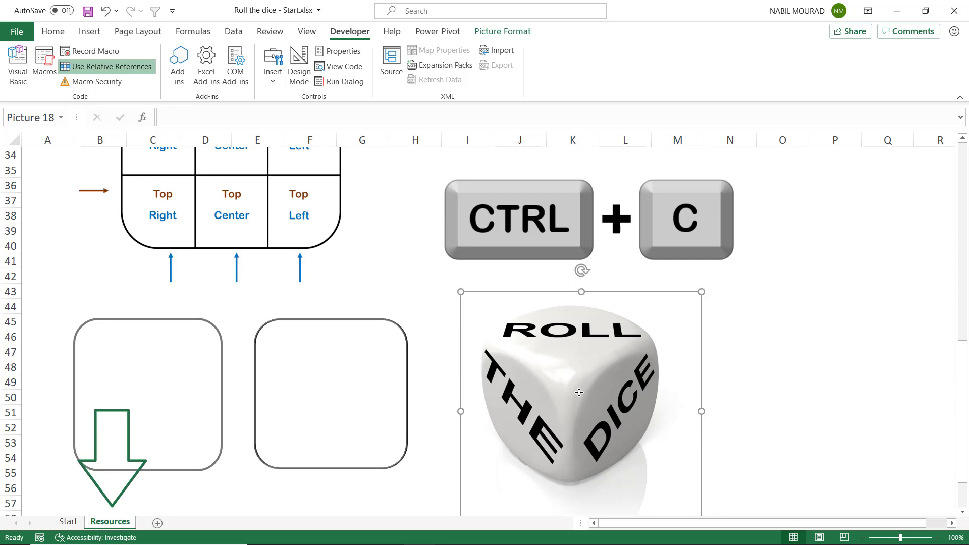
{"action": "left_click", "coordinate": [71, 523]}
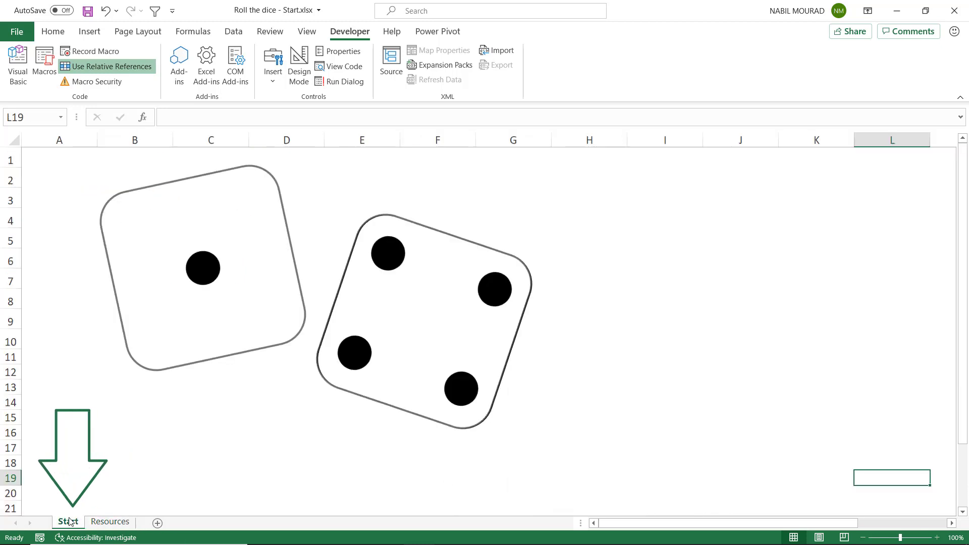
{"action": "key", "text": "ctrl+v"}
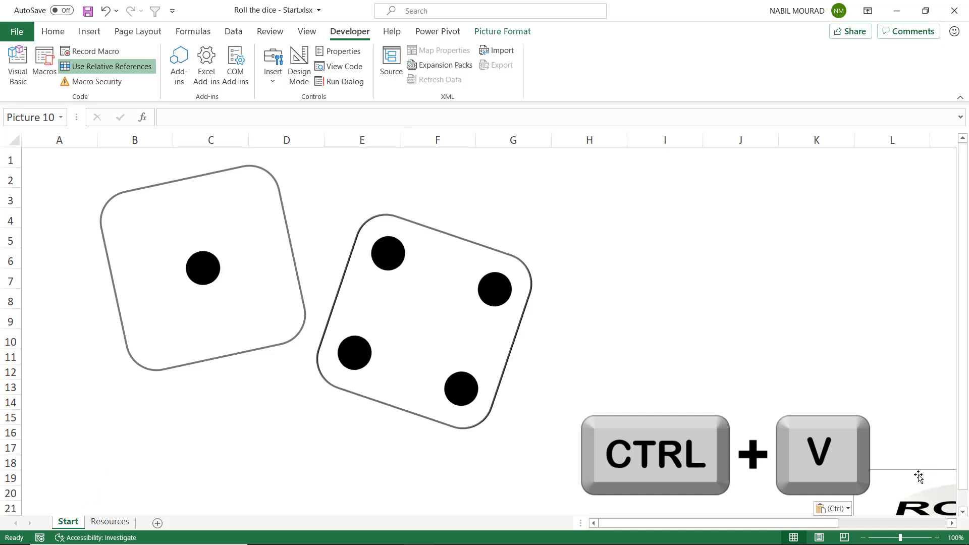
Move the Roll the Dice picture beside the two dice, with its upper corner around H2, and enlarge it proportionally past column L
{"action": "left_click_drag", "start_coordinate": [916, 476], "coordinate": [678, 190]}
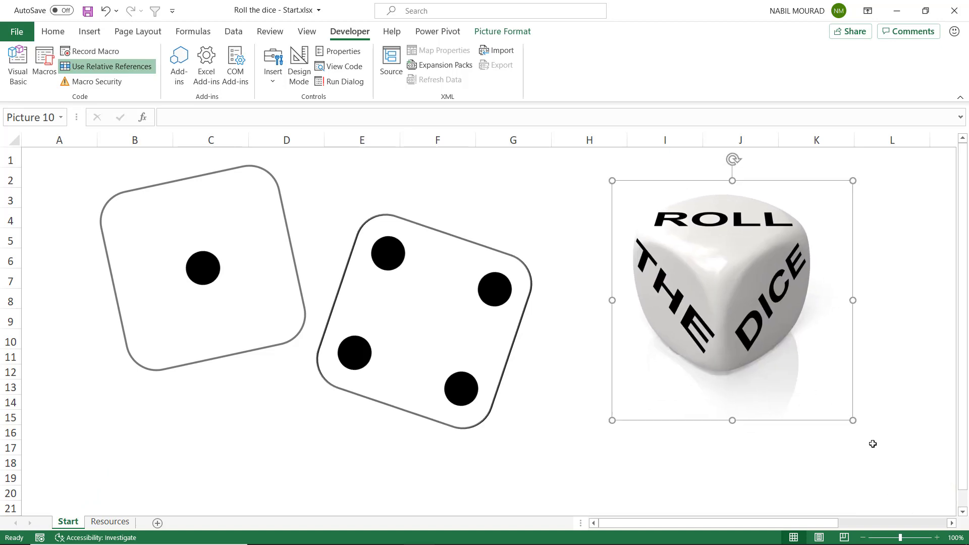
{"action": "left_click_drag", "start_coordinate": [853, 421], "coordinate": [907, 454]}
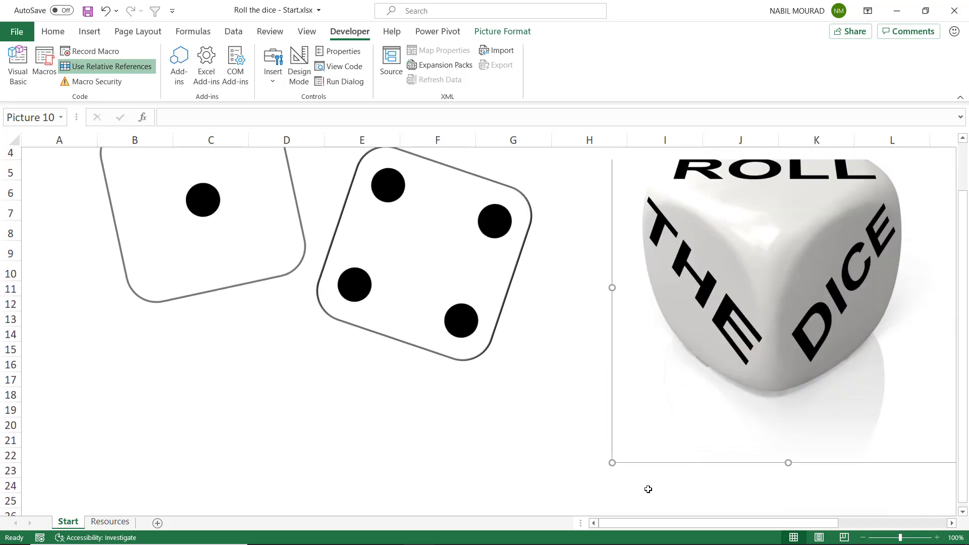
{"action": "scroll", "coordinate": [706, 429], "scroll_direction": "up", "scroll_amount": 1}
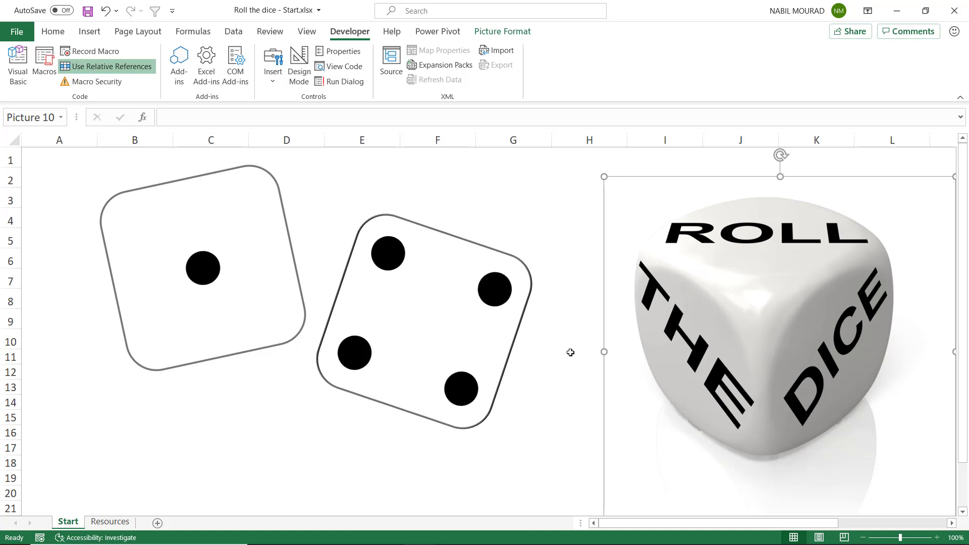
Assign the Dice macro to the Roll the Dice picture, deselect the picture and roll the dice with it as a test
{"action": "right_click", "coordinate": [601, 273]}
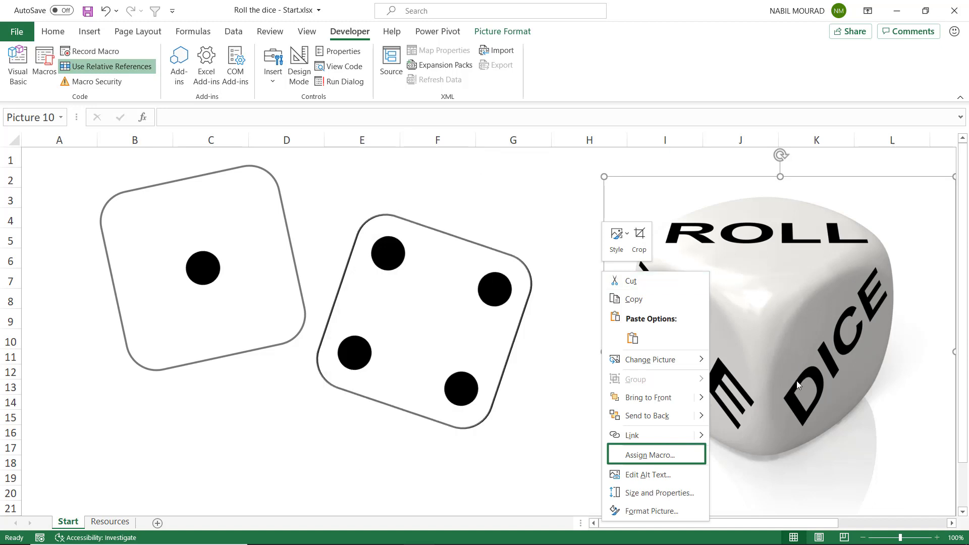
{"action": "left_click", "coordinate": [659, 455]}
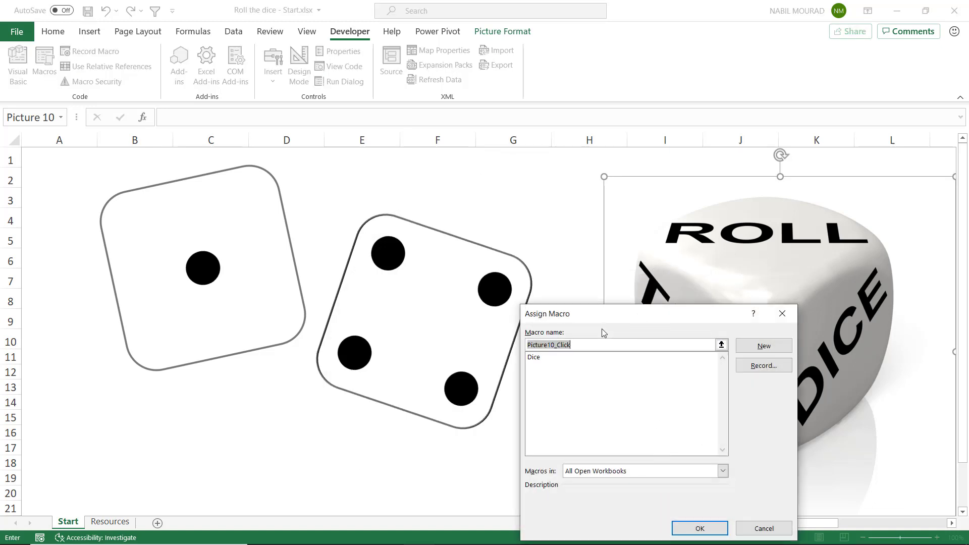
{"action": "left_click_drag", "start_coordinate": [597, 313], "coordinate": [595, 238]}
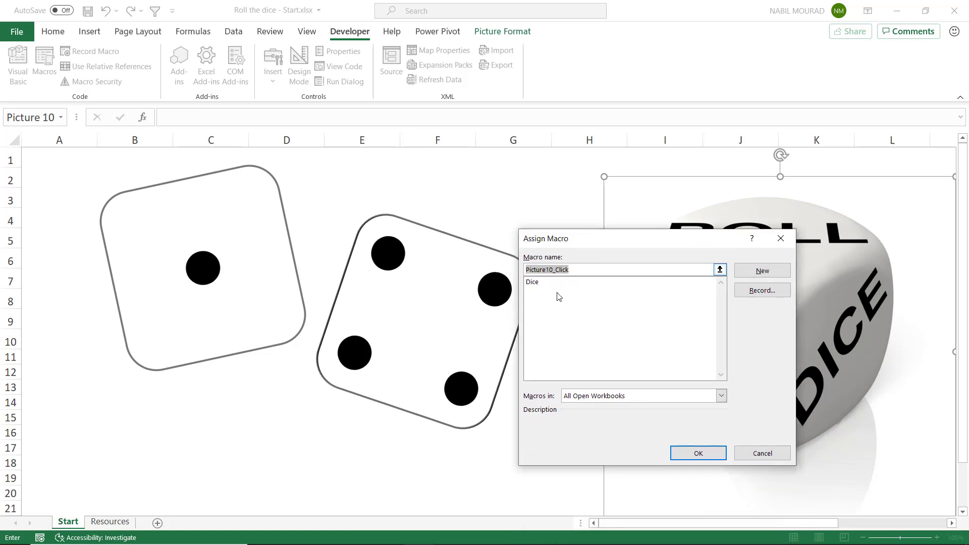
{"action": "left_click", "coordinate": [535, 282]}
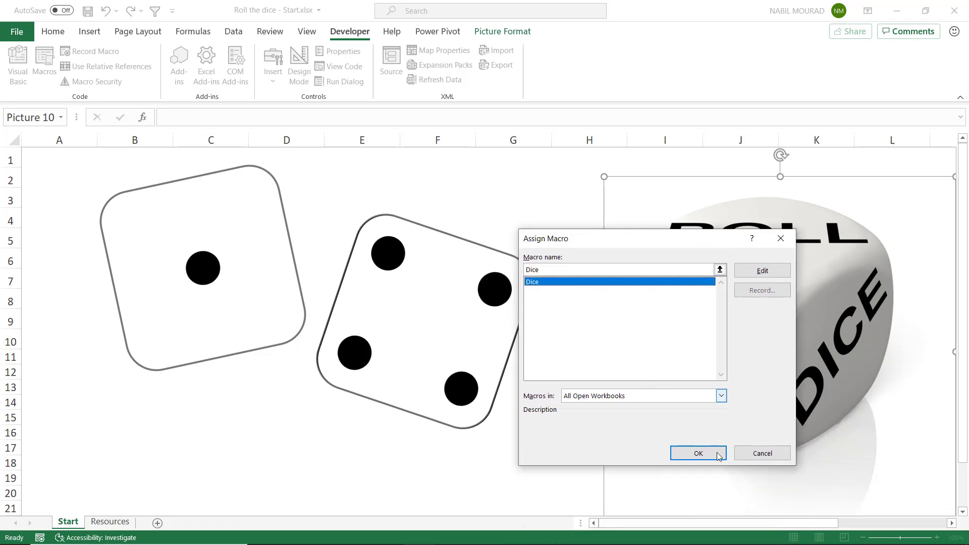
{"action": "left_click", "coordinate": [702, 454]}
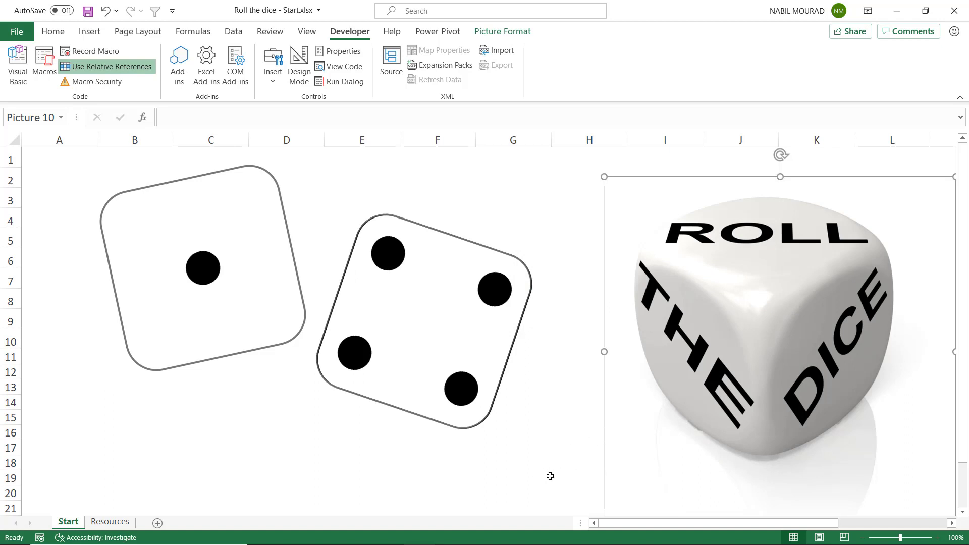
{"action": "left_click", "coordinate": [550, 476]}
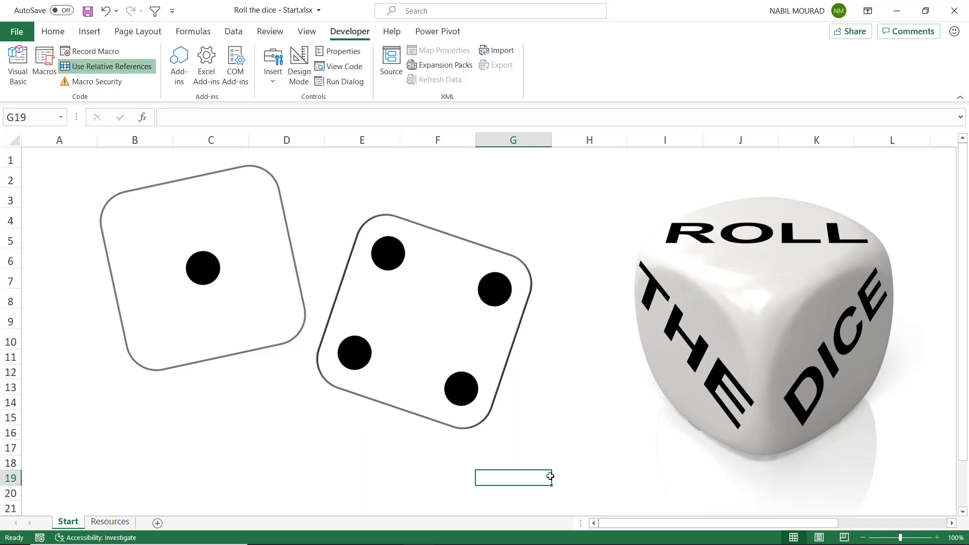
{"action": "left_click", "coordinate": [785, 344]}
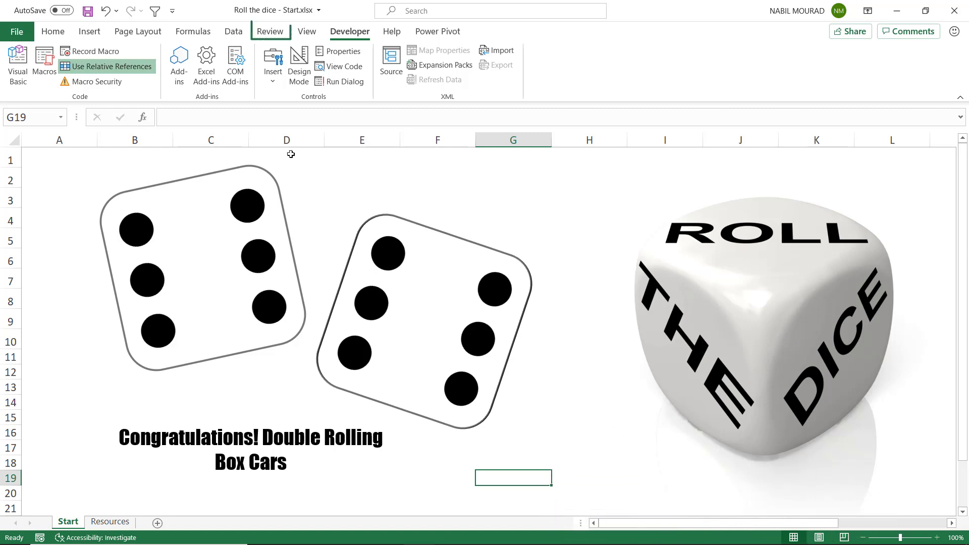
Open the sheet protection settings for the Start sheet
{"action": "left_click", "coordinate": [278, 33]}
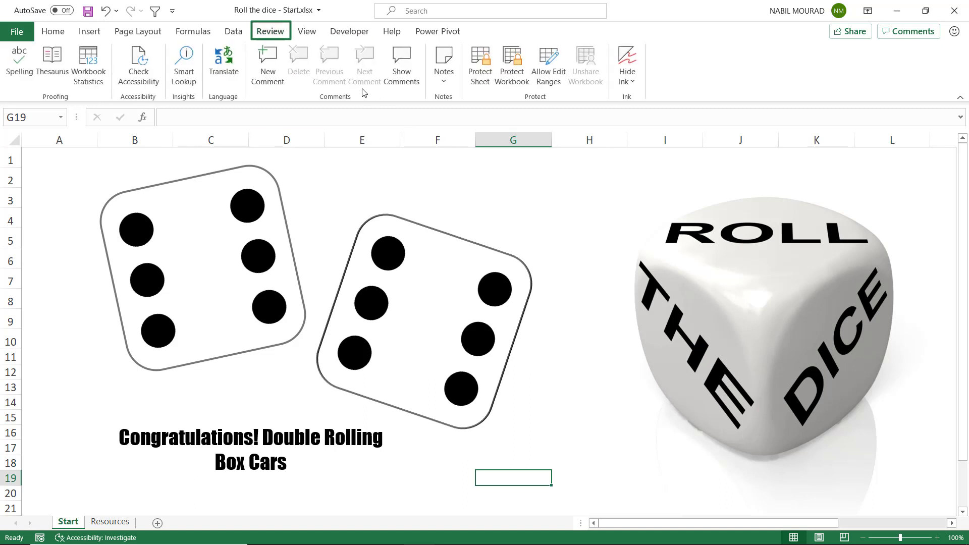
{"action": "left_click", "coordinate": [485, 64]}
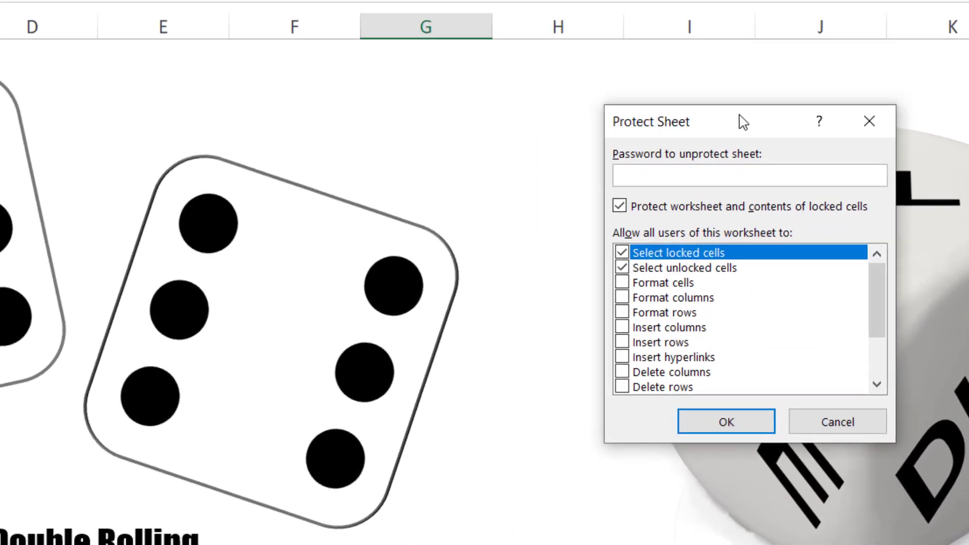